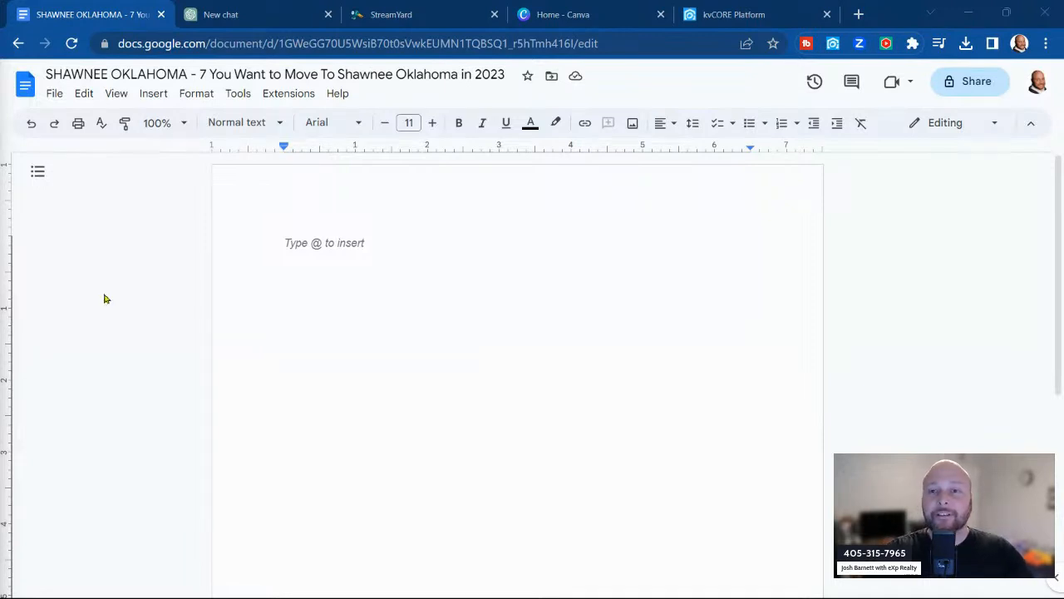
Reword the document title to "SHAWNEE OKLAHOMA - 7 Things You Want to Know When To Shawnee Oklahoma in 2023"
click(209, 74)
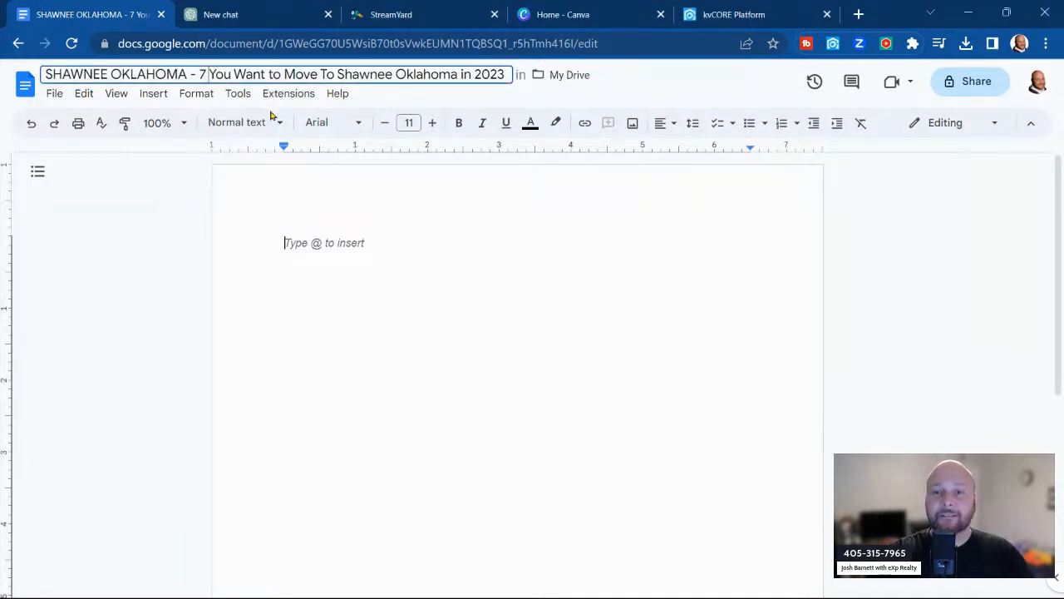
text(Things)
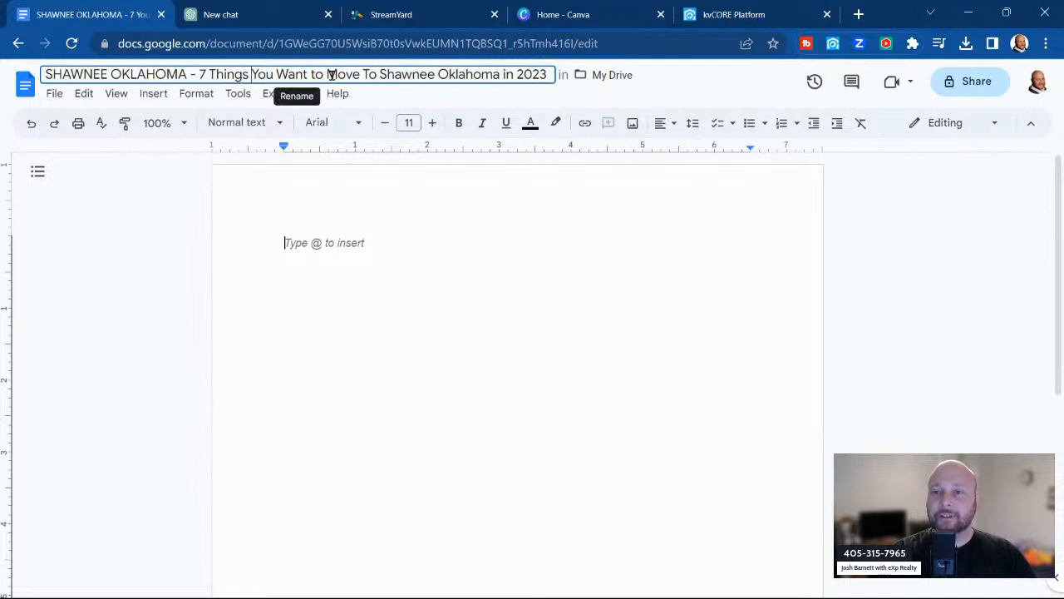
drag(325, 74, 357, 75)
text(Know)
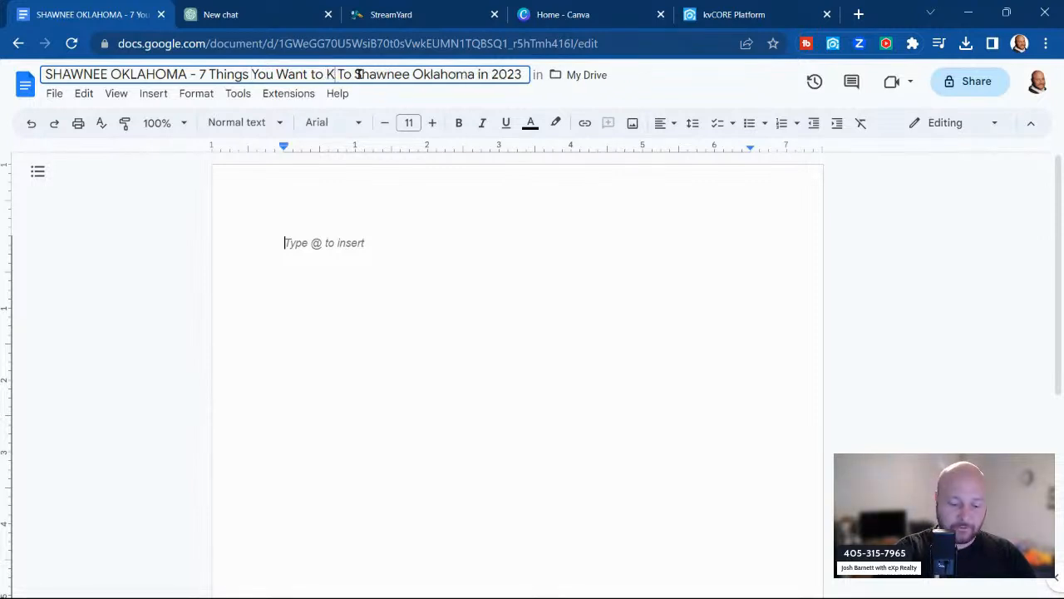
text( When to)
key(BackSpace)
key(BackSpace)
key(BackSpace)
key(BackSpace)
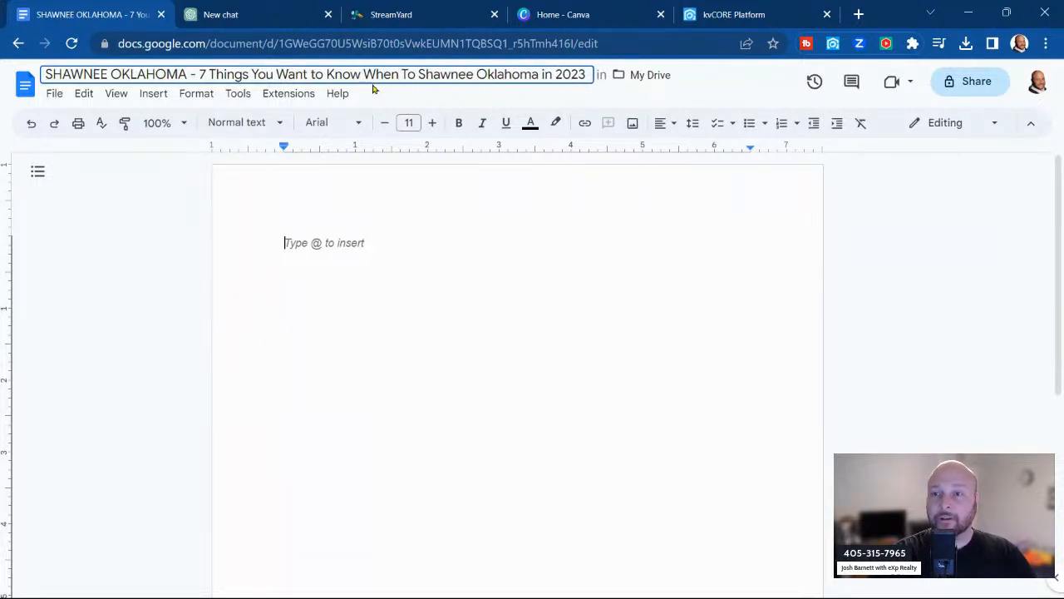
Shorten the second "Oklahoma" in the document title to "OK"
click(489, 73)
drag(496, 74, 539, 74)
key(BackSpace)
text(K)
click(405, 263)
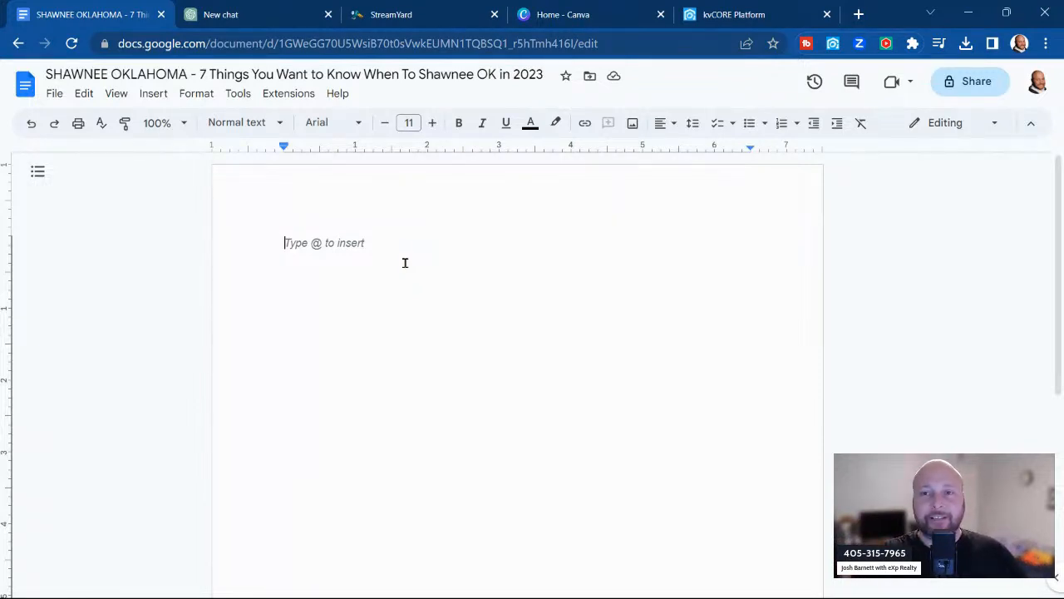
Copy the full document title into the page body as the first line and start a new line below it
drag(547, 74, 43, 77)
key(ctrl+c)
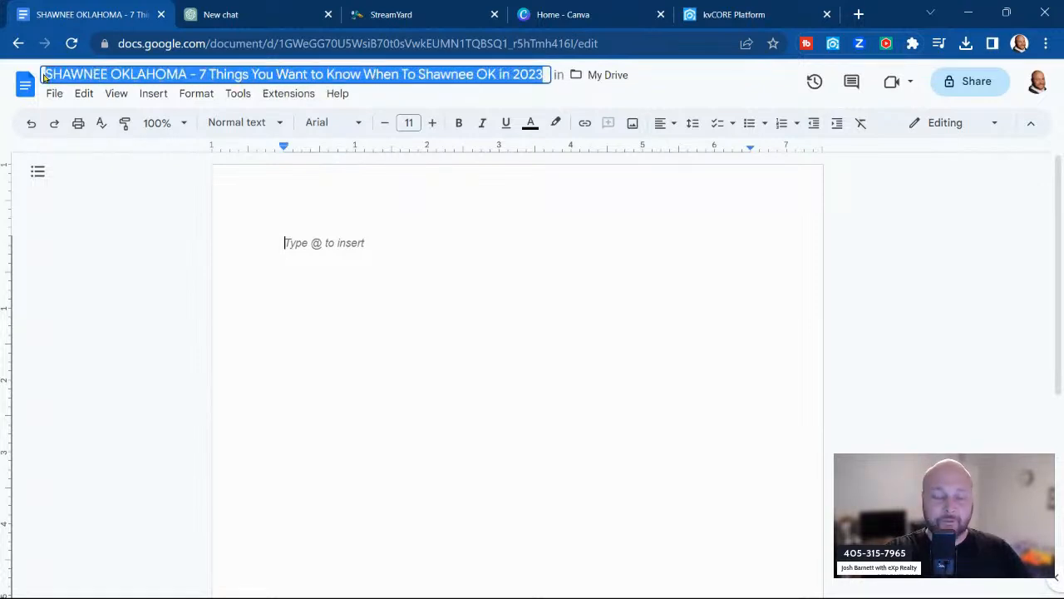
click(284, 247)
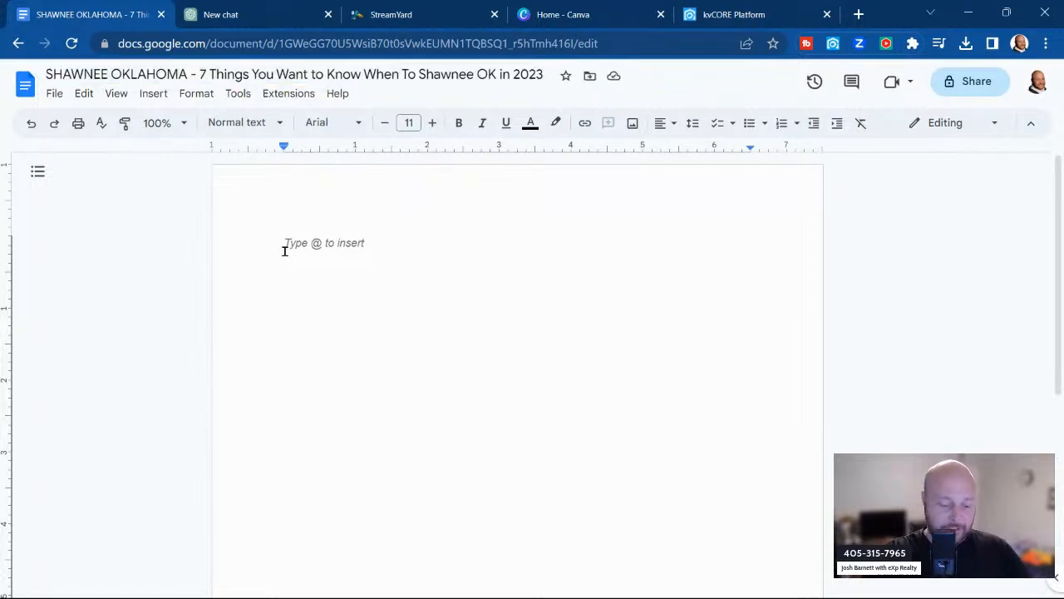
key(ctrl+v)
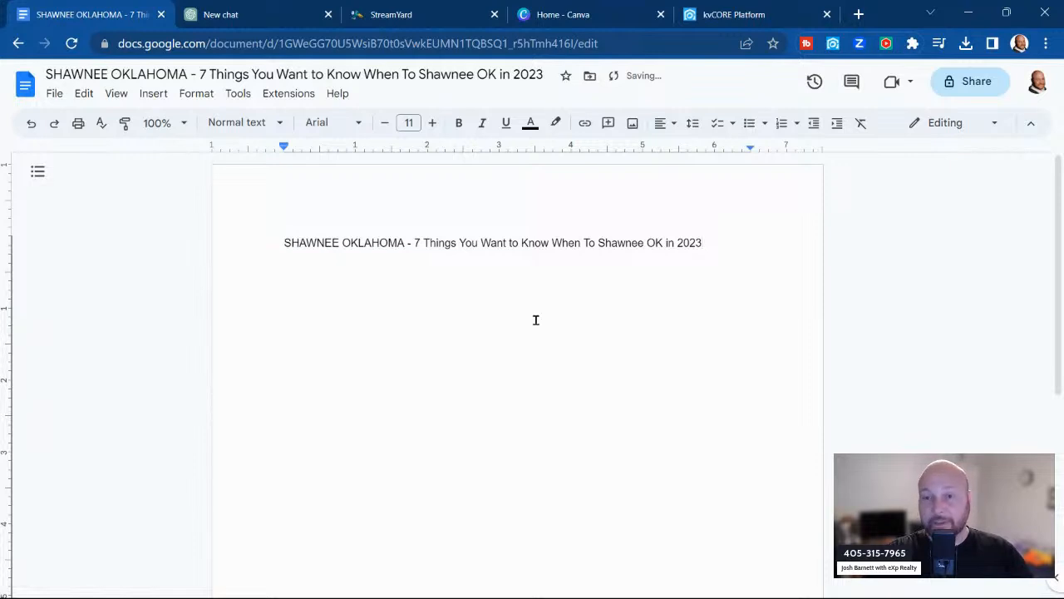
key(Return)
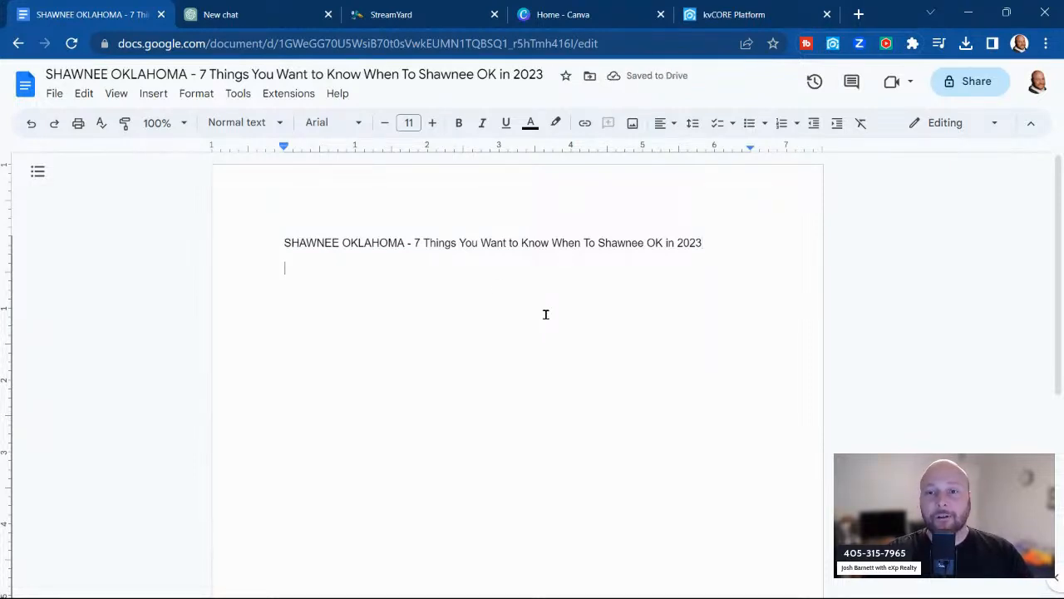
In the body heading, insert "Moving" before "To Shawnee OK" and remove "in 2023" from the end
drag(415, 242, 651, 243)
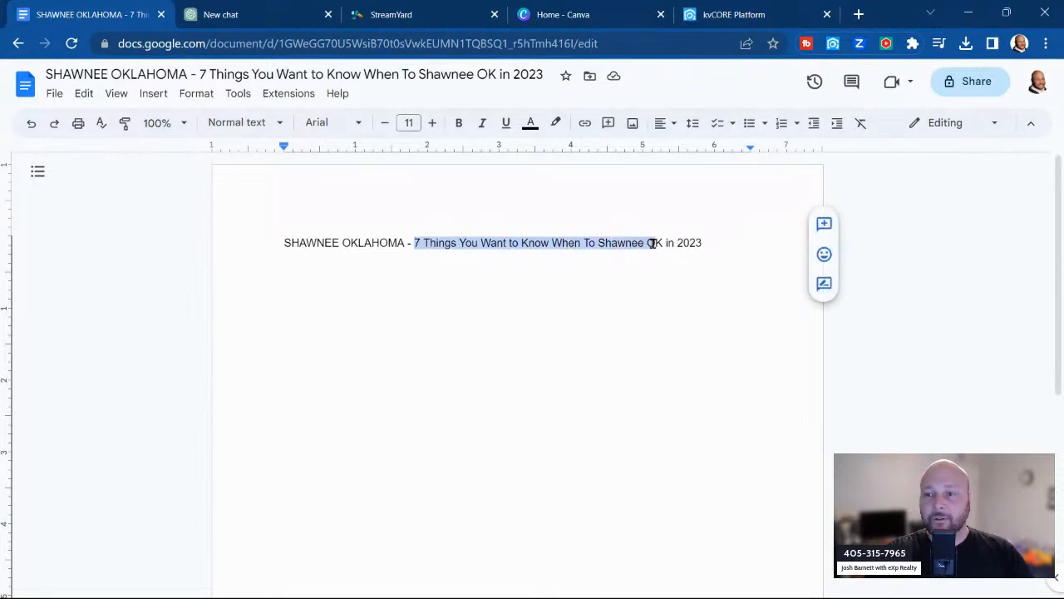
click(584, 243)
text(Moving)
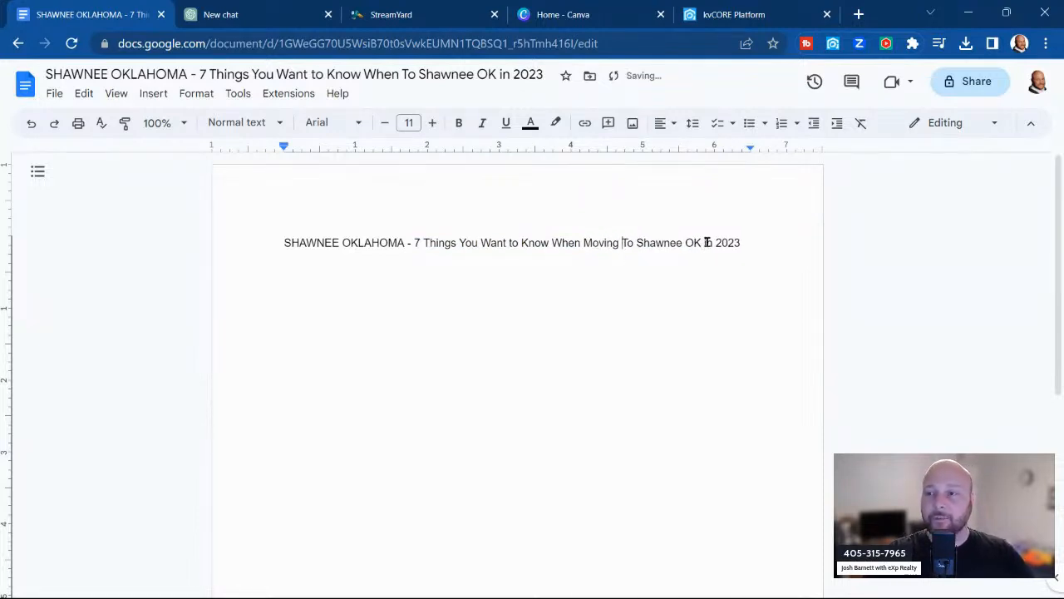
key(Delete)
key(Delete)
key(Delete)
key(Delete)
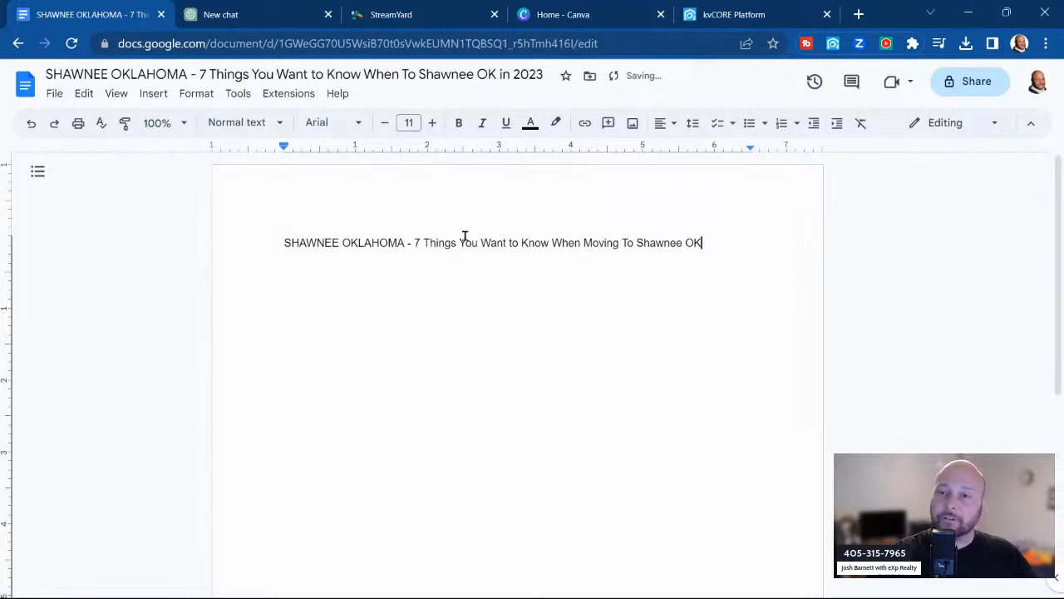
Shorten "SHAWNEE OKLAHOMA" at the start of the body heading to "SHAWNEE OK"
click(404, 243)
key(BackSpace)
key(BackSpace)
key(BackSpace)
key(BackSpace)
key(BackSpace)
key(BackSpace)
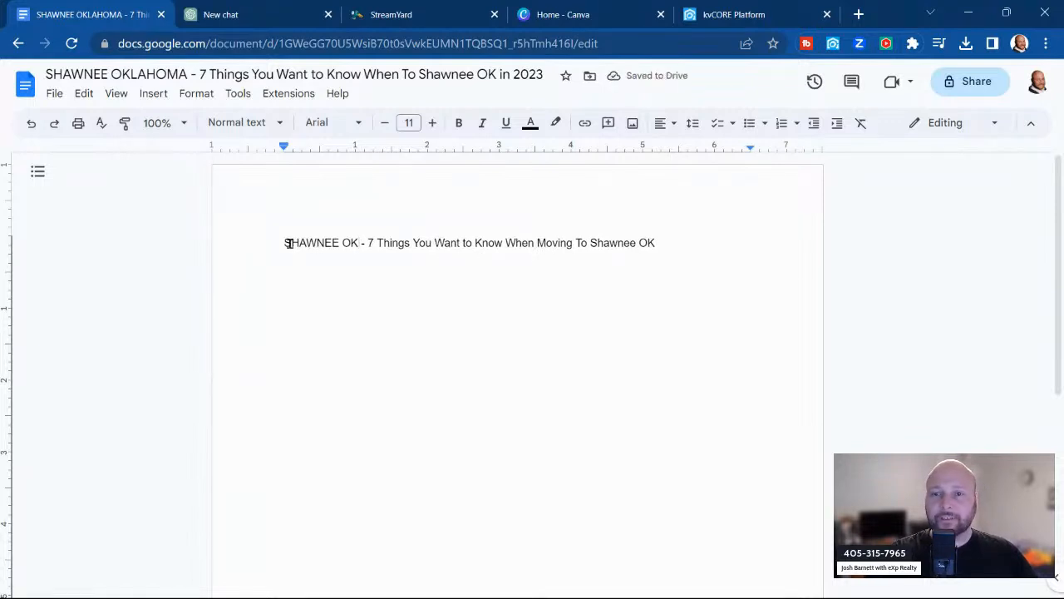
Copy "7 Things You Want to Know When Moving To Shawnee OK" from the body heading
drag(281, 242, 368, 242)
key(ctrl+c)
click(661, 245)
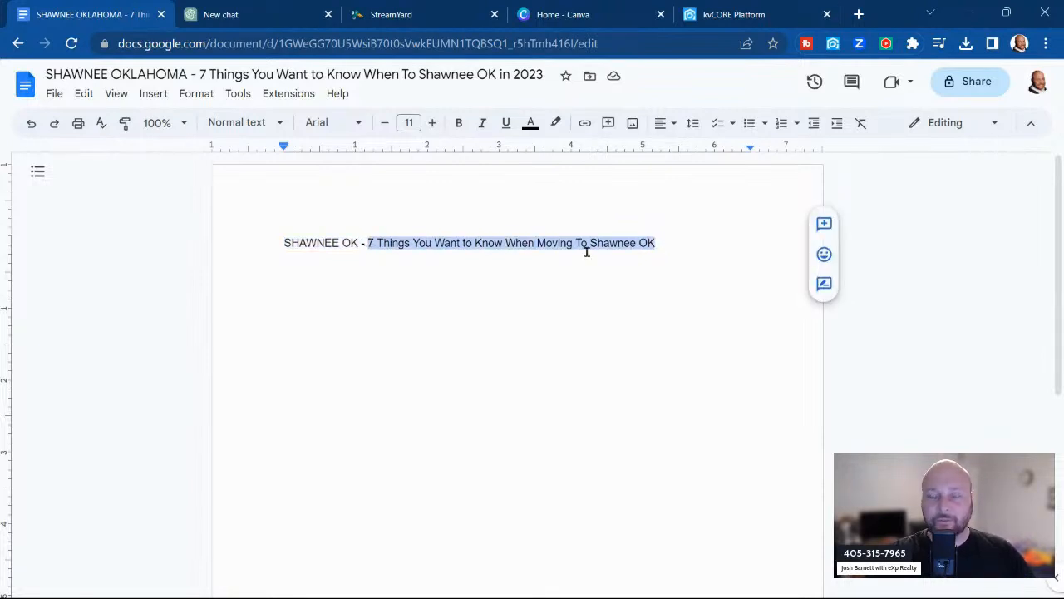
Switch to ChatGPT and begin a prompt with "for", the agent's full name, and ", with exp realty's youtube channel"
click(293, 20)
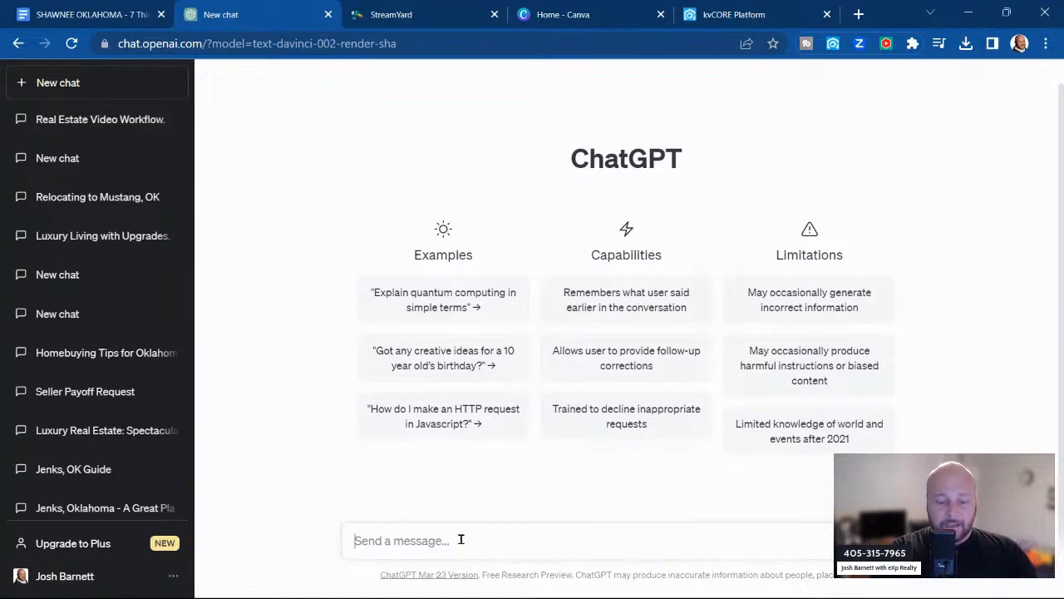
text(for j)
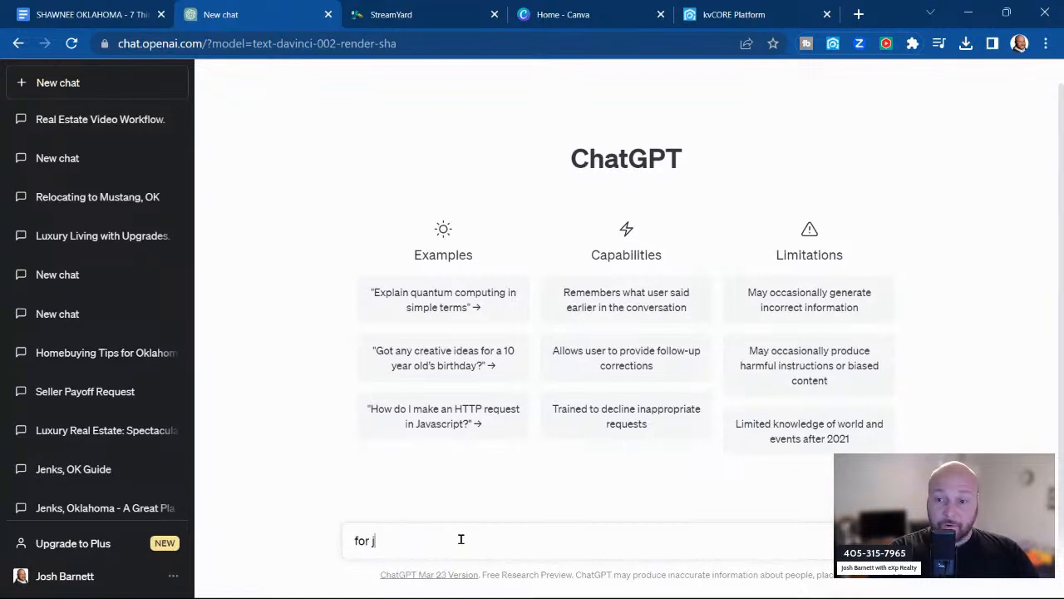
text(osh barnett's youtube )
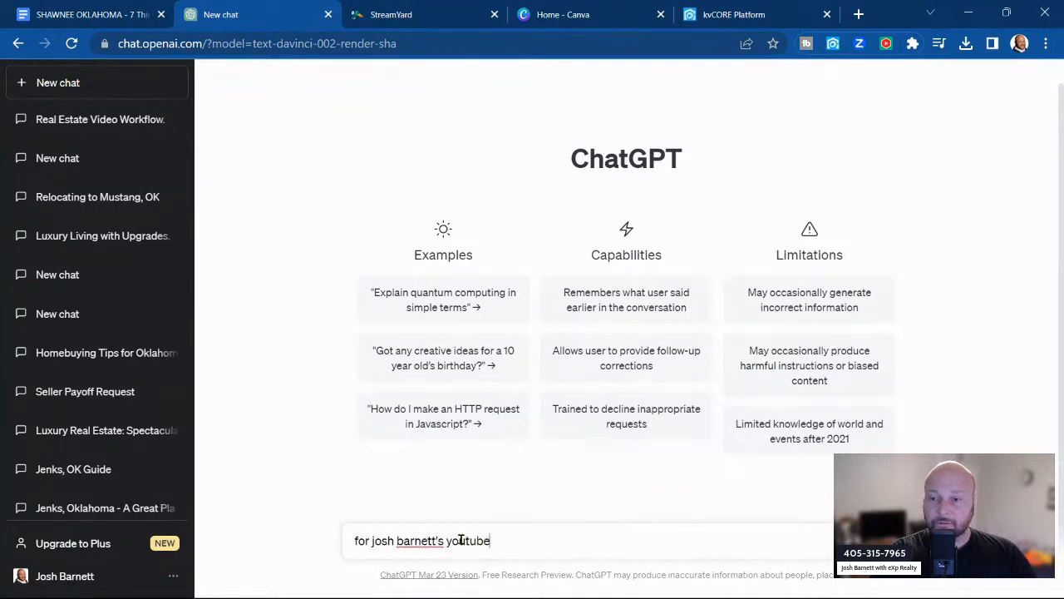
text(channel)
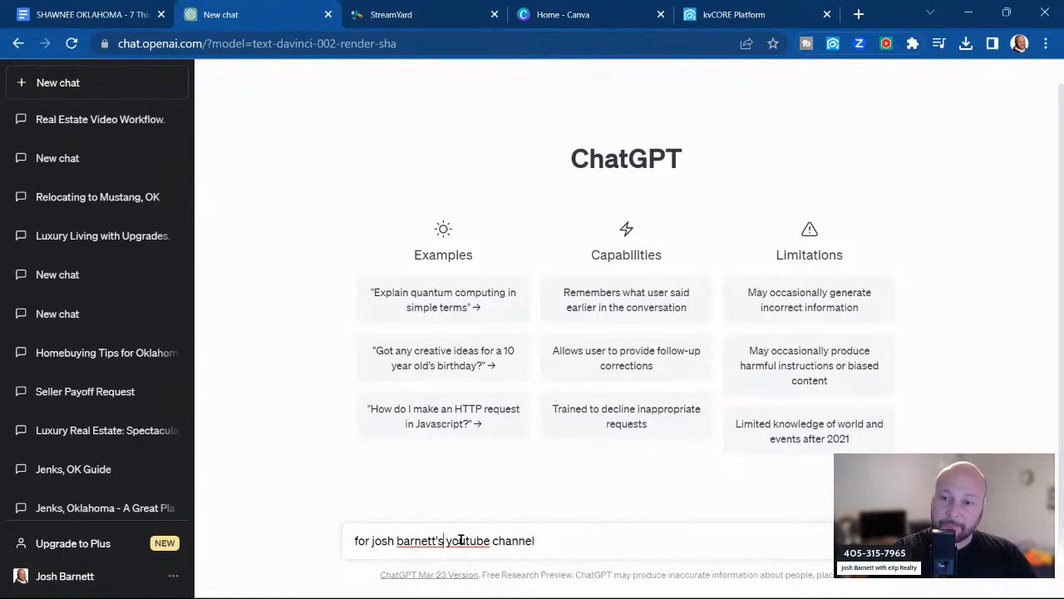
key(BackSpace)
key(BackSpace)
text(, with)
text( exp realty)
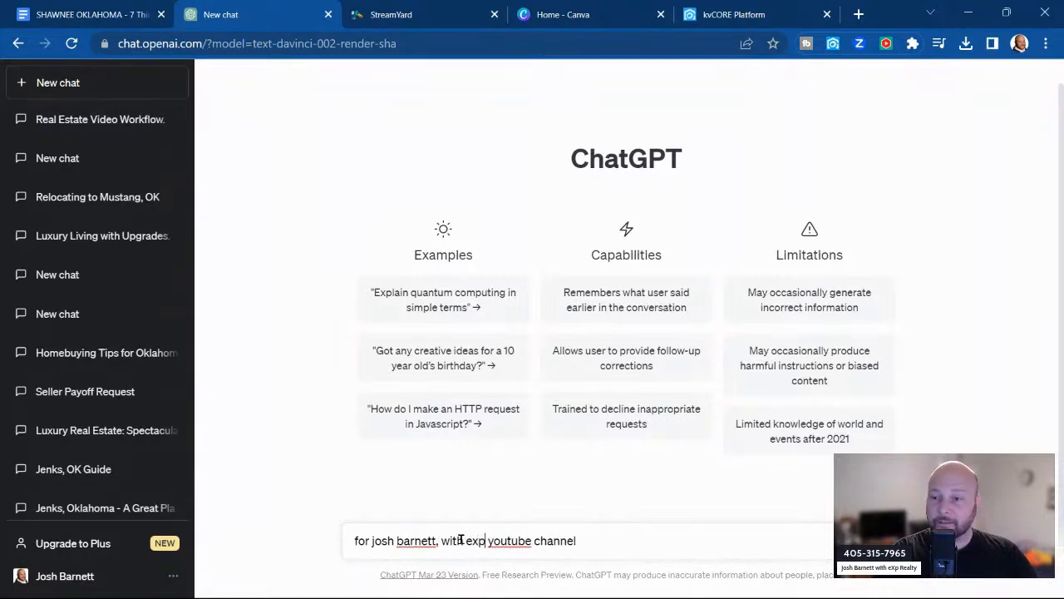
text('s)
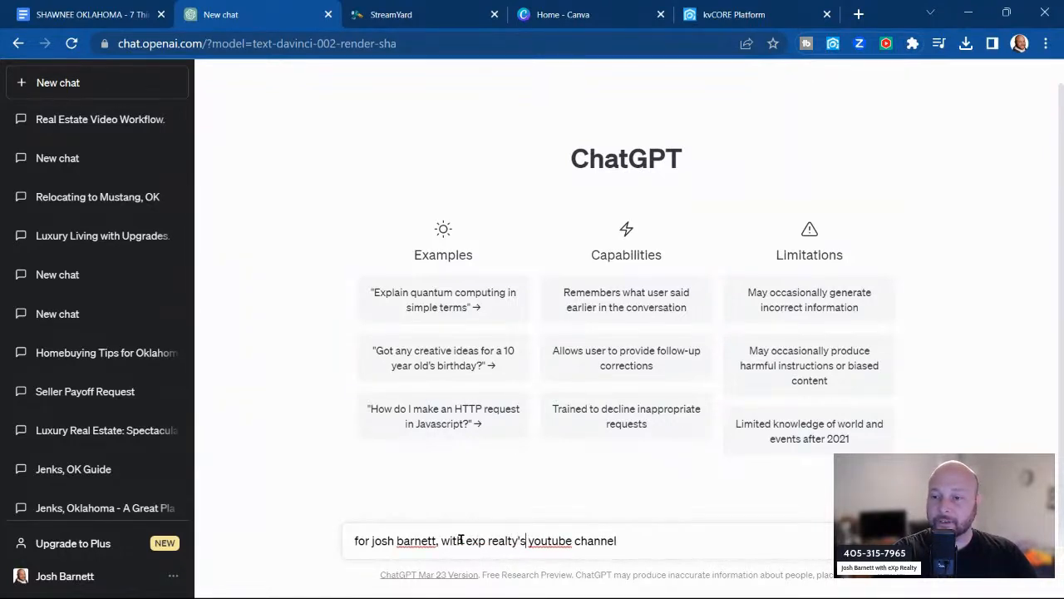
Complete the prompt with ", may I have", the copied seven-things heading and "as a relocation buyer", and send it
click(632, 549)
text(, may I have)
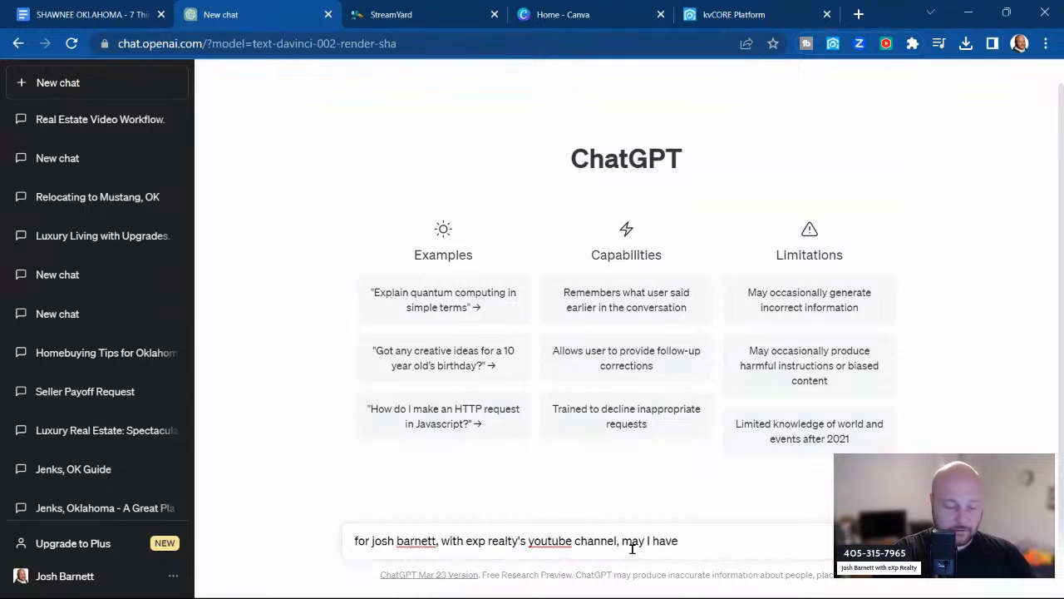
key(ctrl+v)
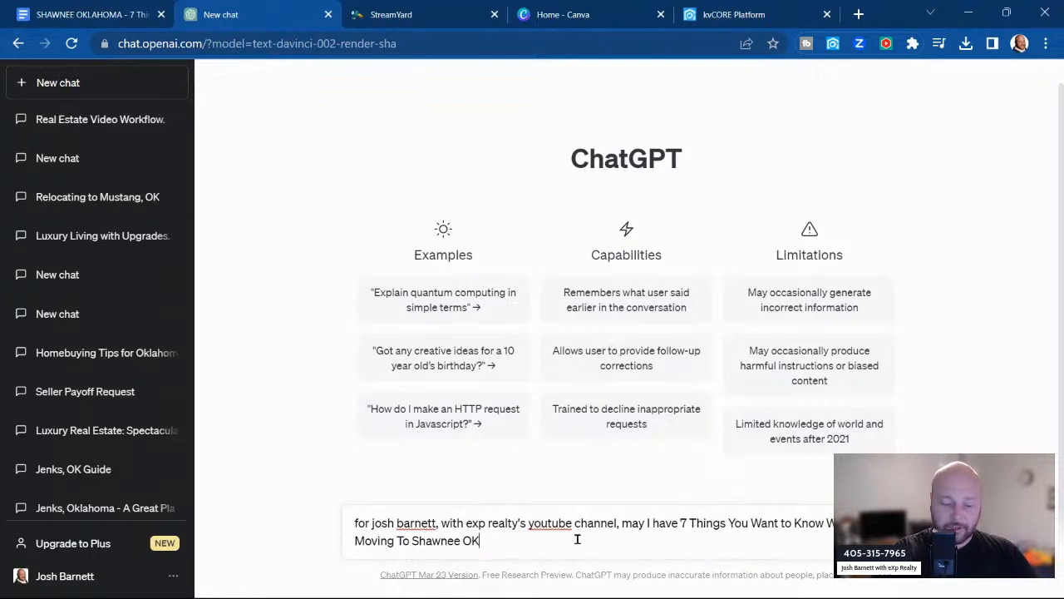
text(as a )
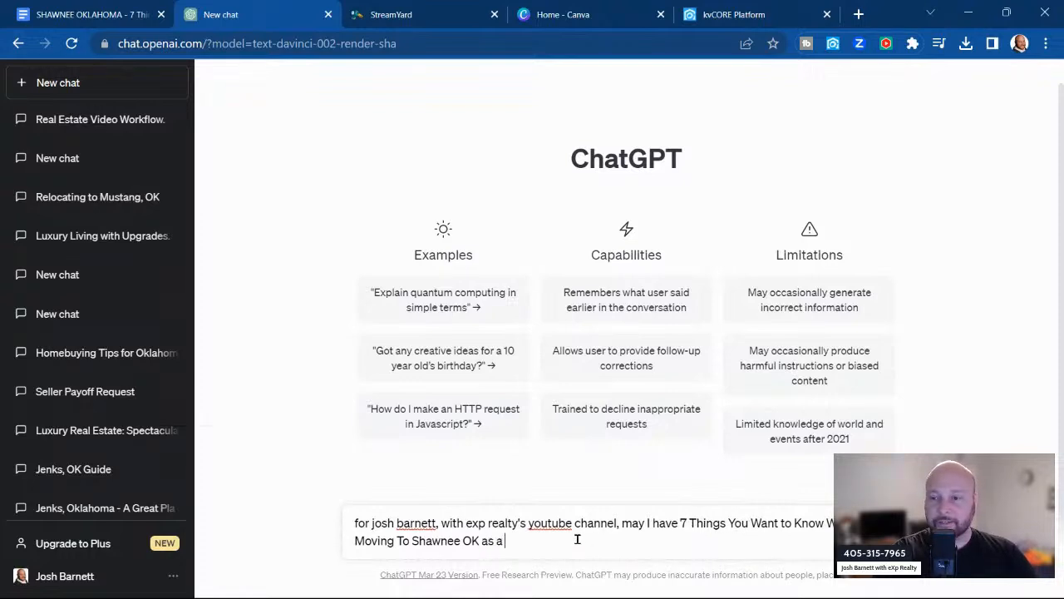
text(rel)
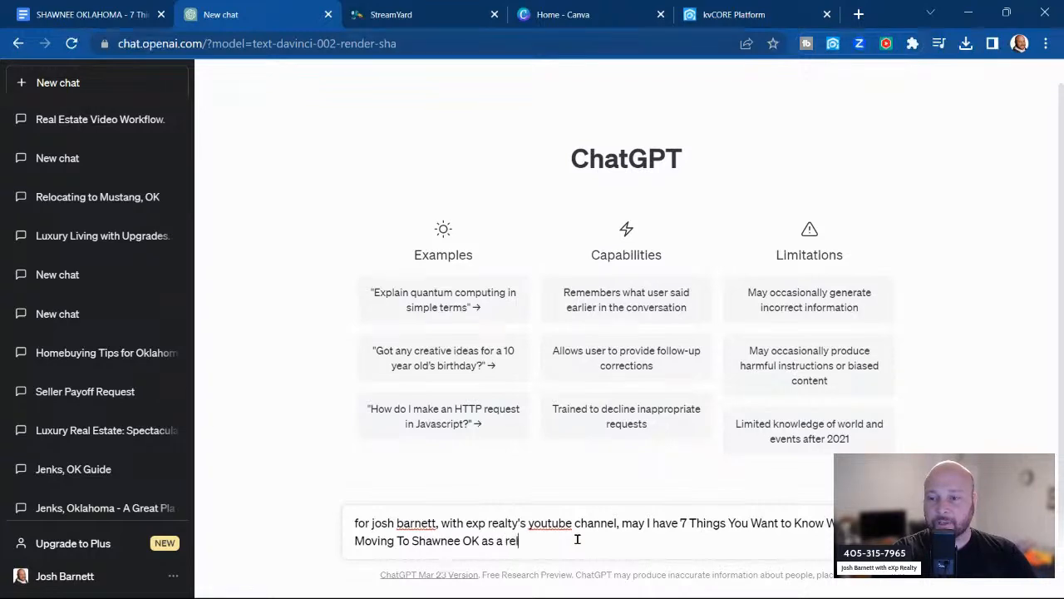
text(ocation buyer)
key(Return)
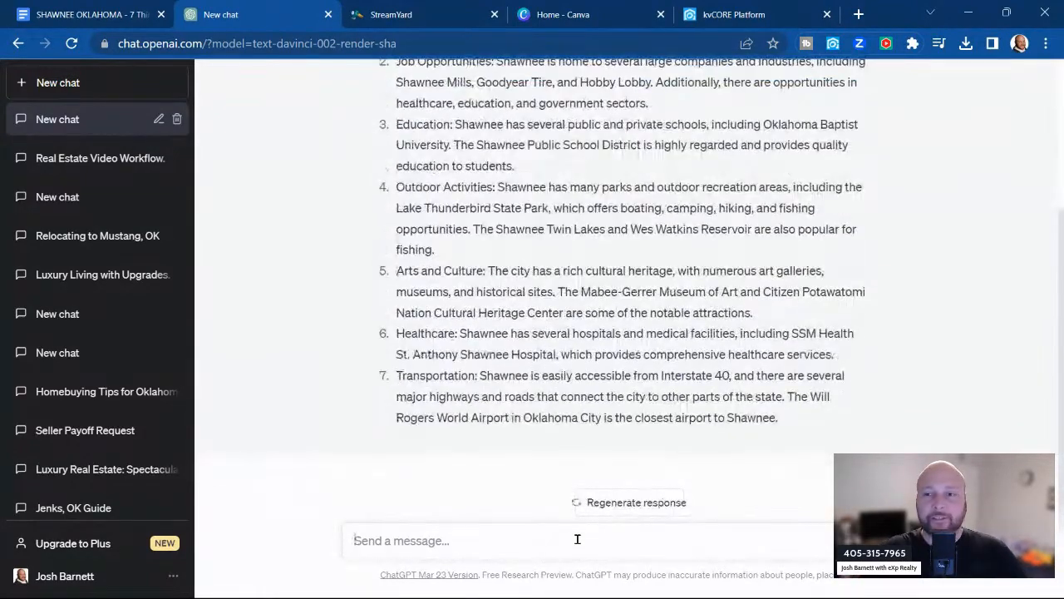
Review ChatGPT's answer and copy its complete numbered list, from Cost of Living through Transportation
scroll(603, 417, up, 1)
scroll(582, 412, up, 2)
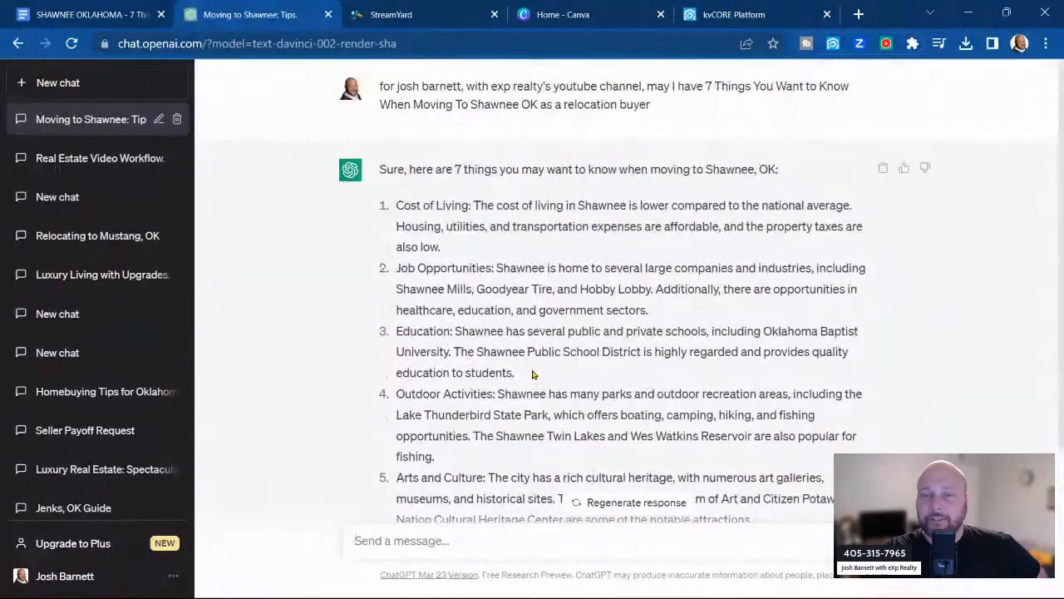
scroll(449, 226, down, 1)
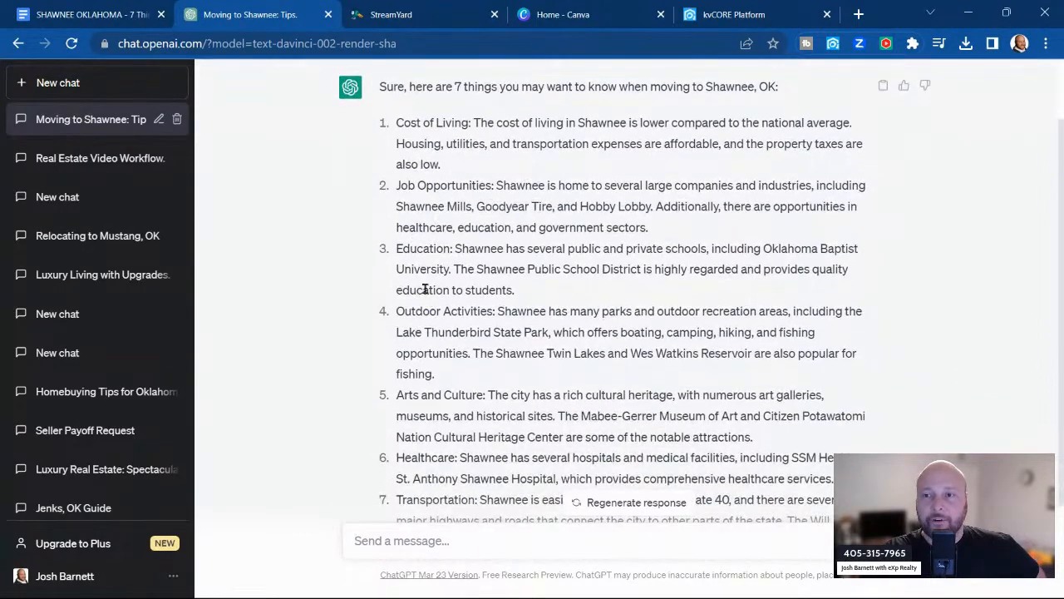
scroll(428, 290, down, 1)
scroll(483, 263, down, 1)
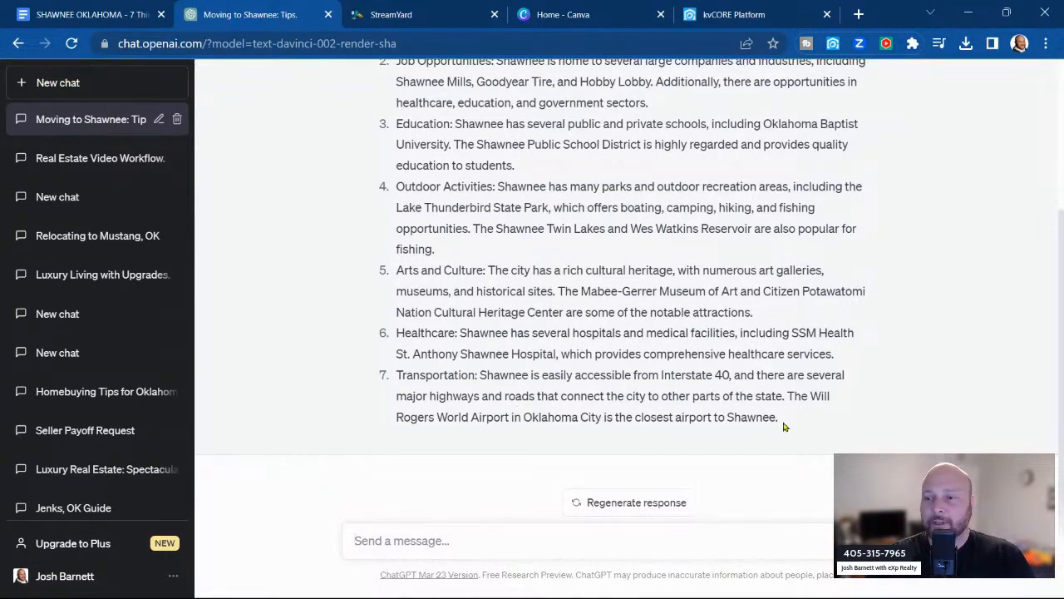
drag(780, 420, 396, 165)
key(ctrl+c)
scroll(466, 321, up, 1)
scroll(452, 286, up, 2)
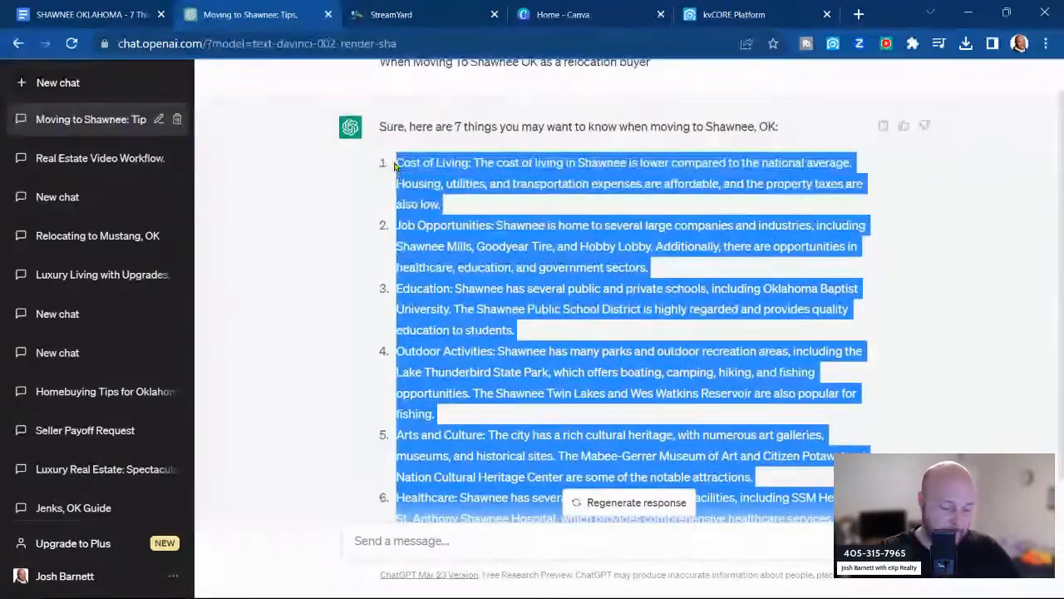
Switch to the Google Docs document and paste the copied list below the heading
click(139, 18)
click(449, 327)
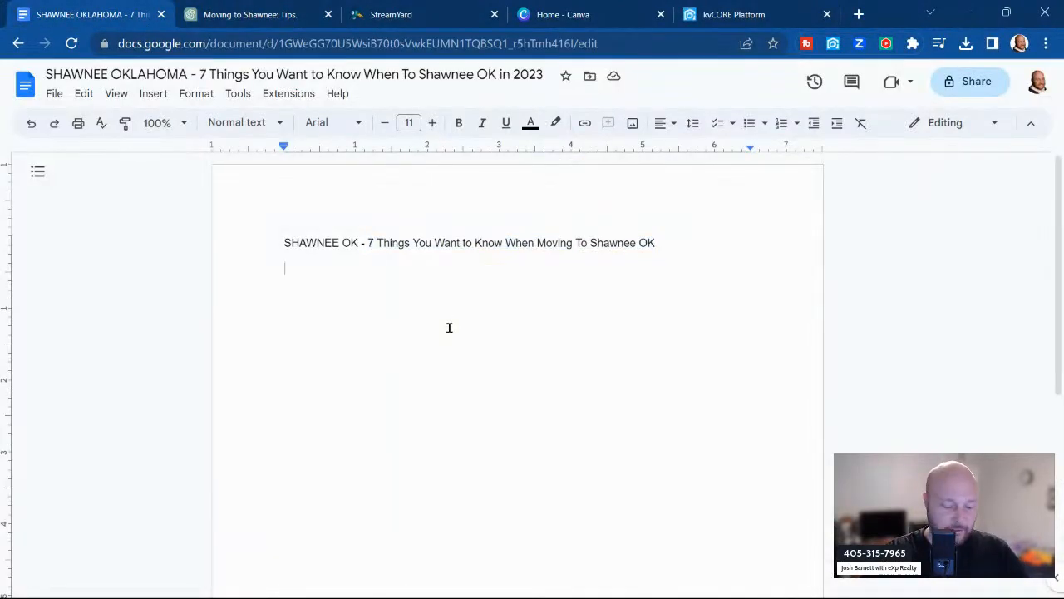
key(ctrl+v)
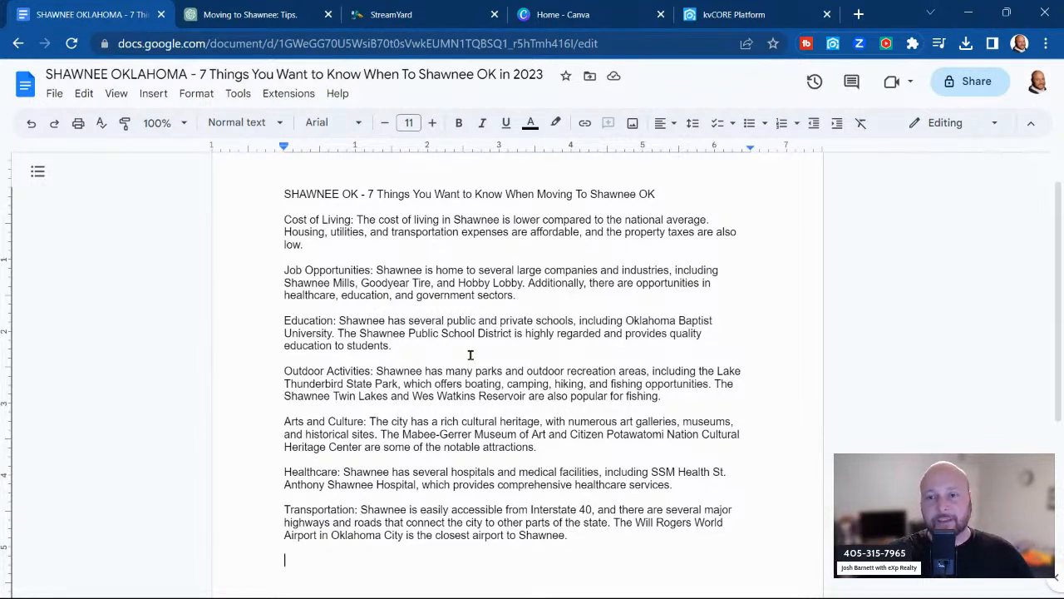
Switch to ChatGPT and send the follow-up prompt "may I have a tweet for this also"
click(240, 15)
scroll(574, 349, down, 3)
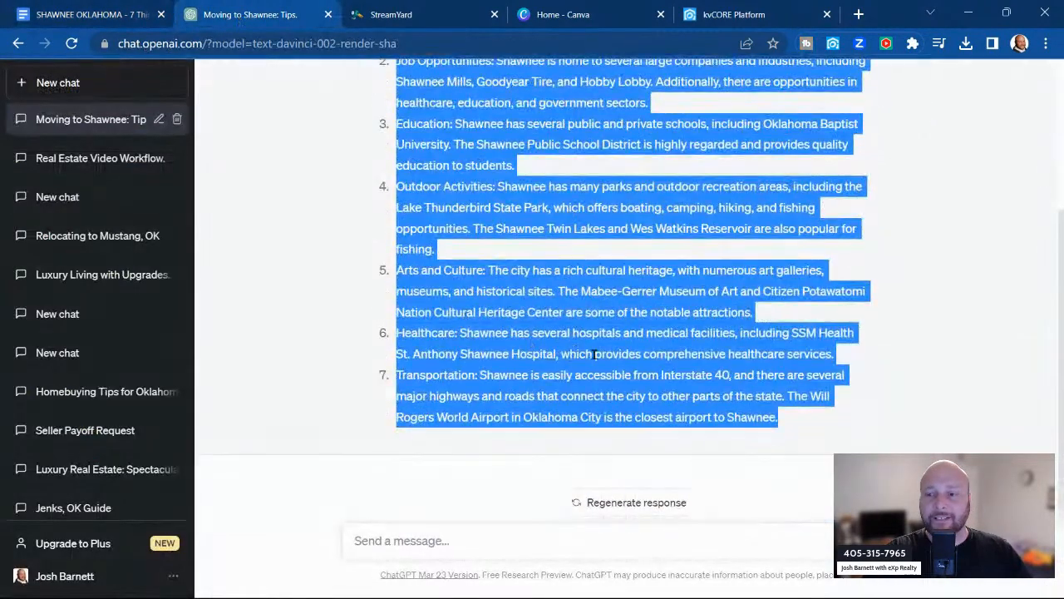
click(495, 331)
click(519, 546)
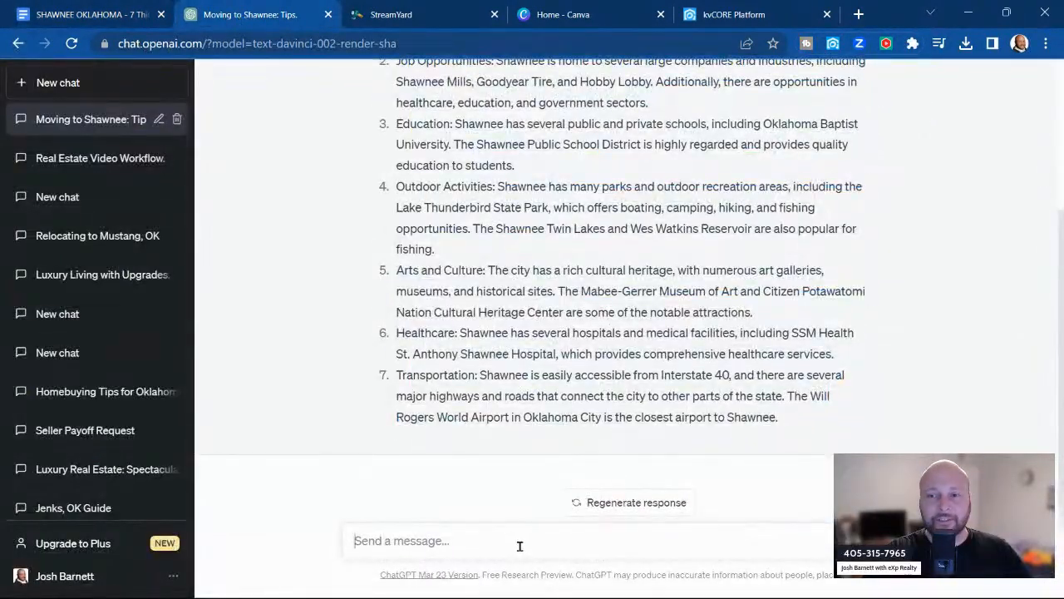
text(may)
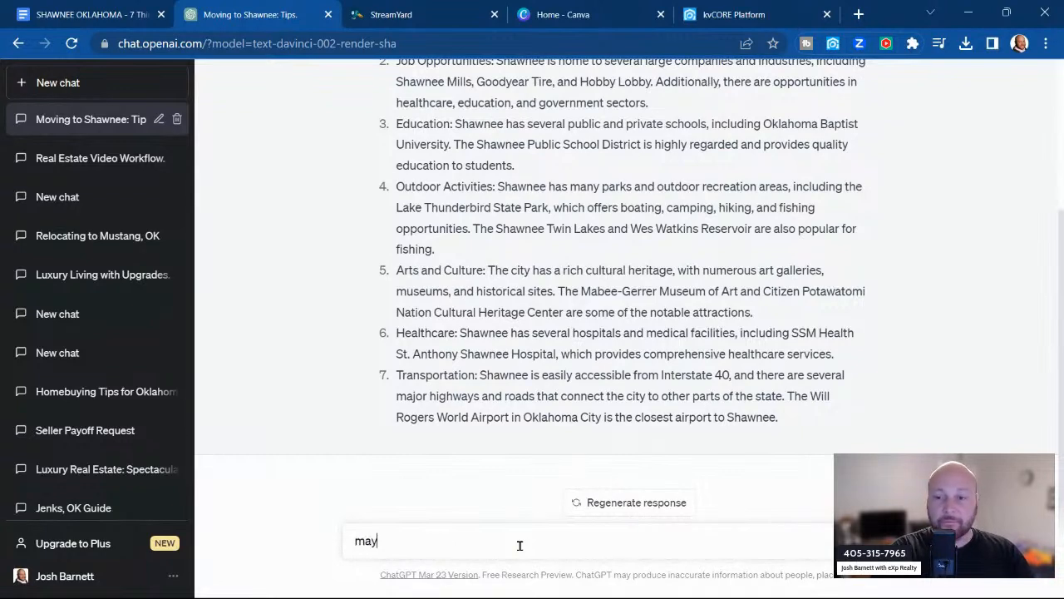
text(a t)
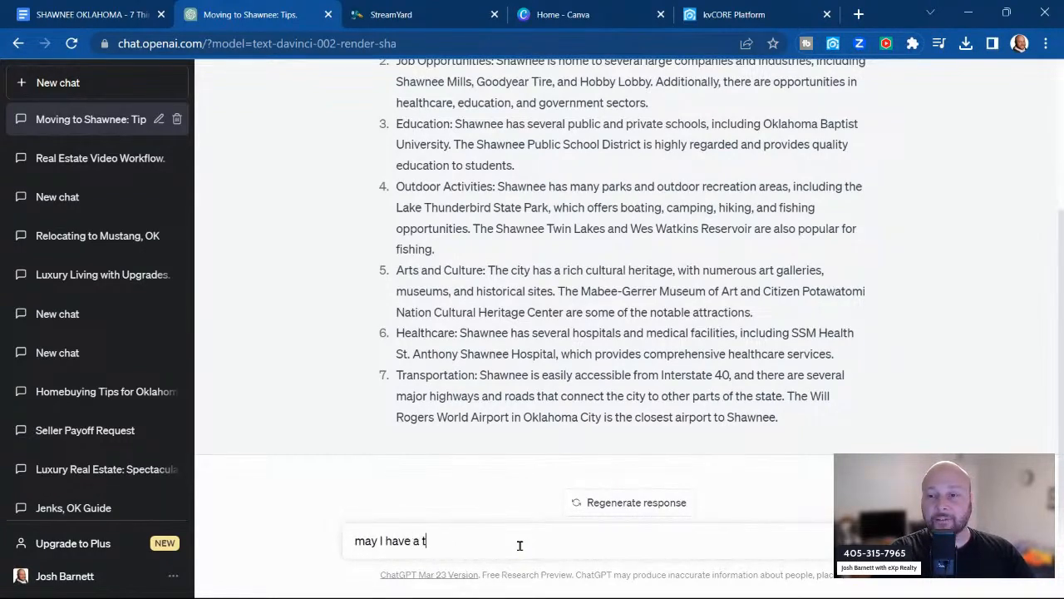
text(weet for this also)
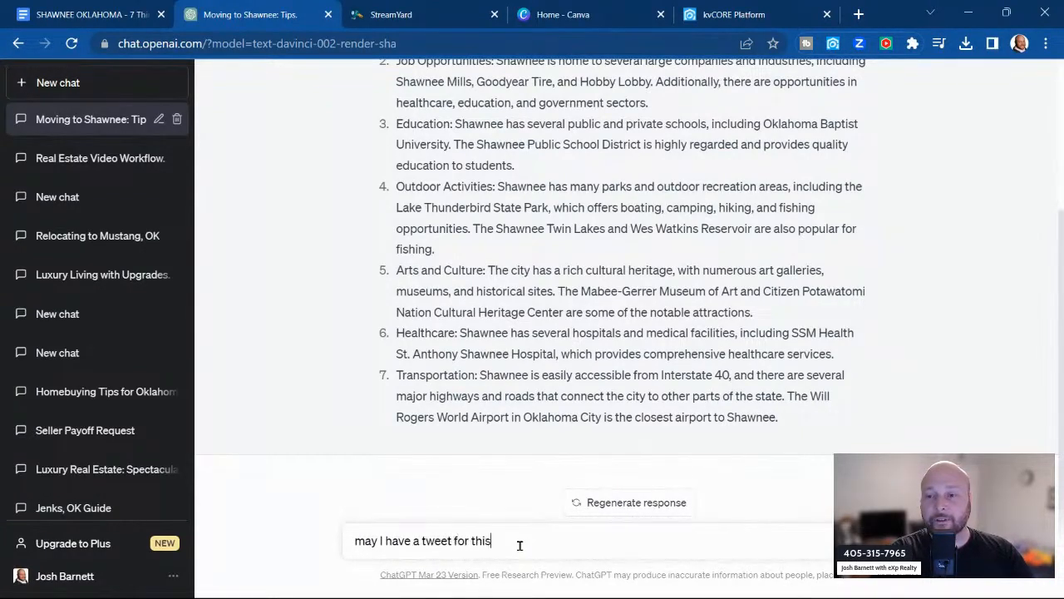
key(Return)
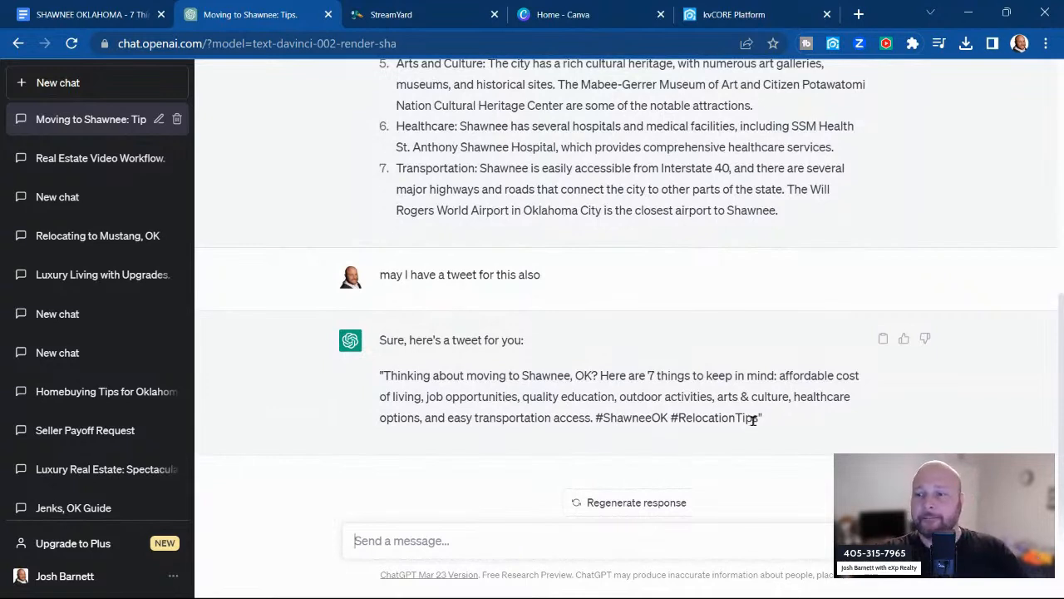
Copy the tweet without its quotation marks, switch to the Google Docs document and paste it under an underscore divider line below the list
drag(756, 418, 385, 378)
key(ctrl+c)
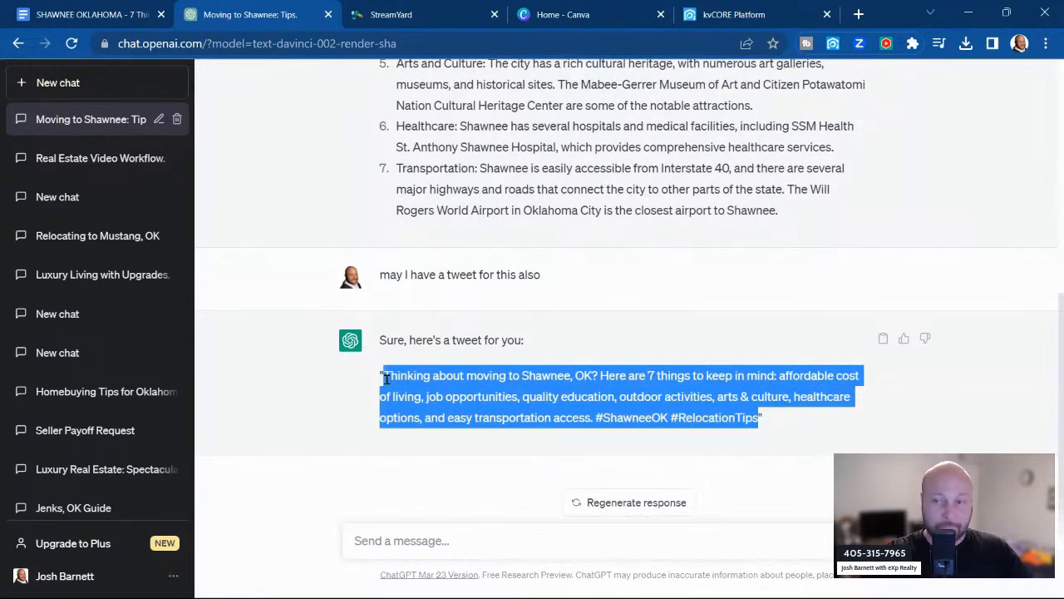
click(108, 16)
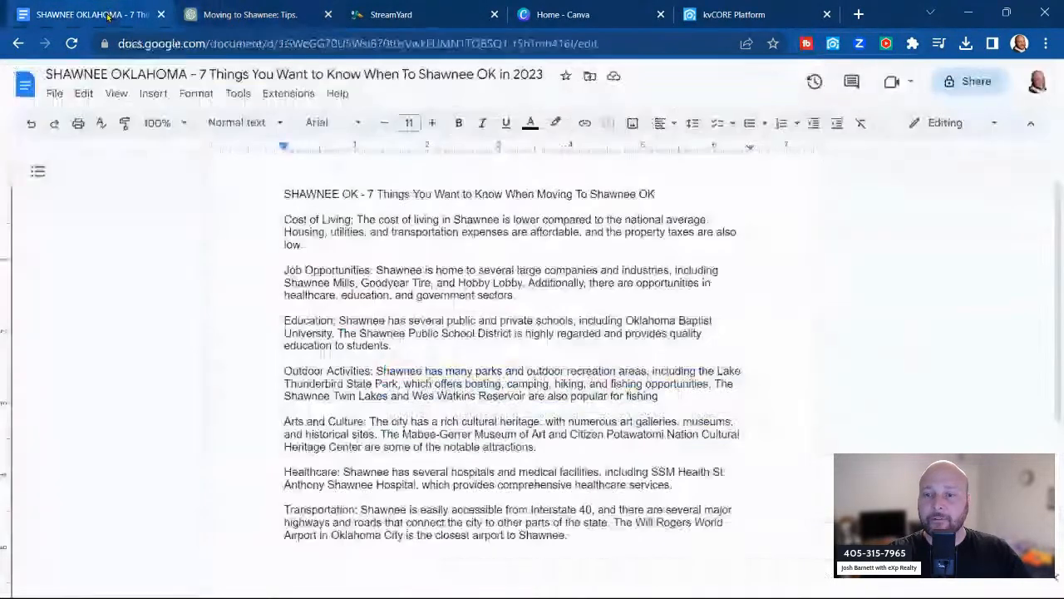
scroll(474, 257, down, 4)
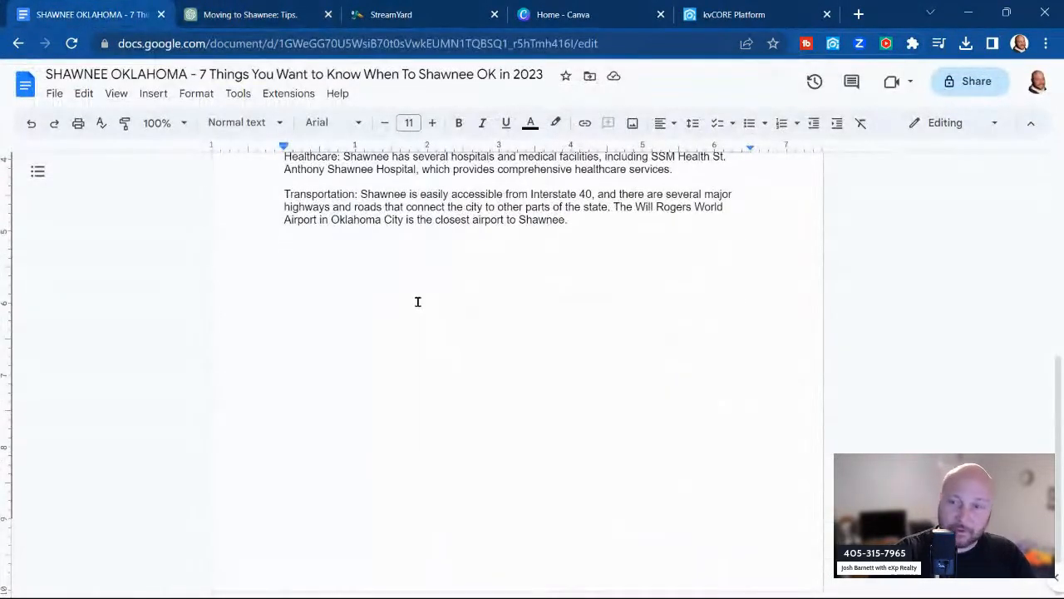
text(____________________________________________________________)
key(Return)
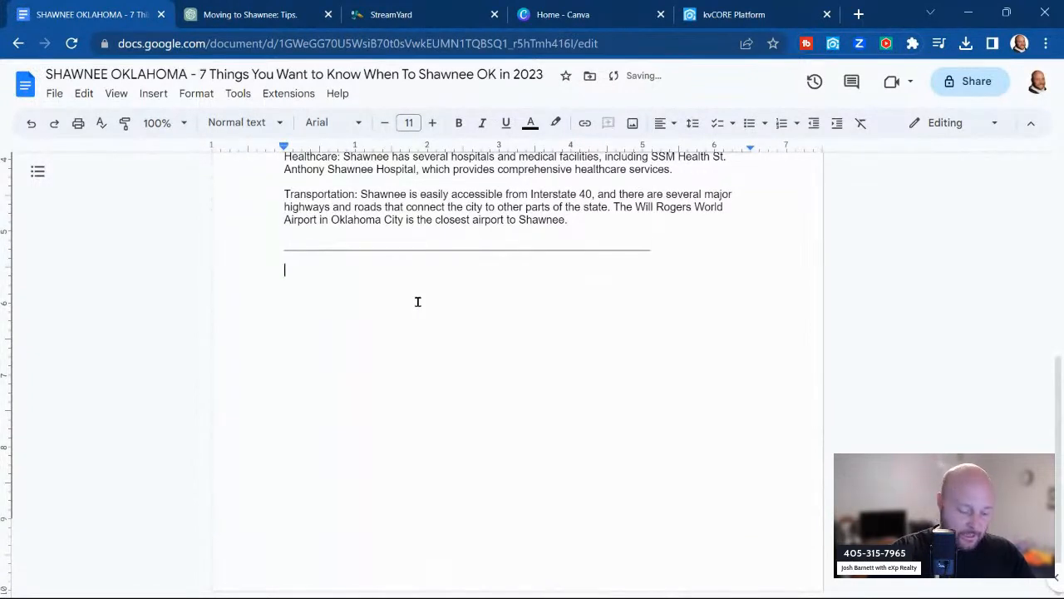
key(ctrl+v)
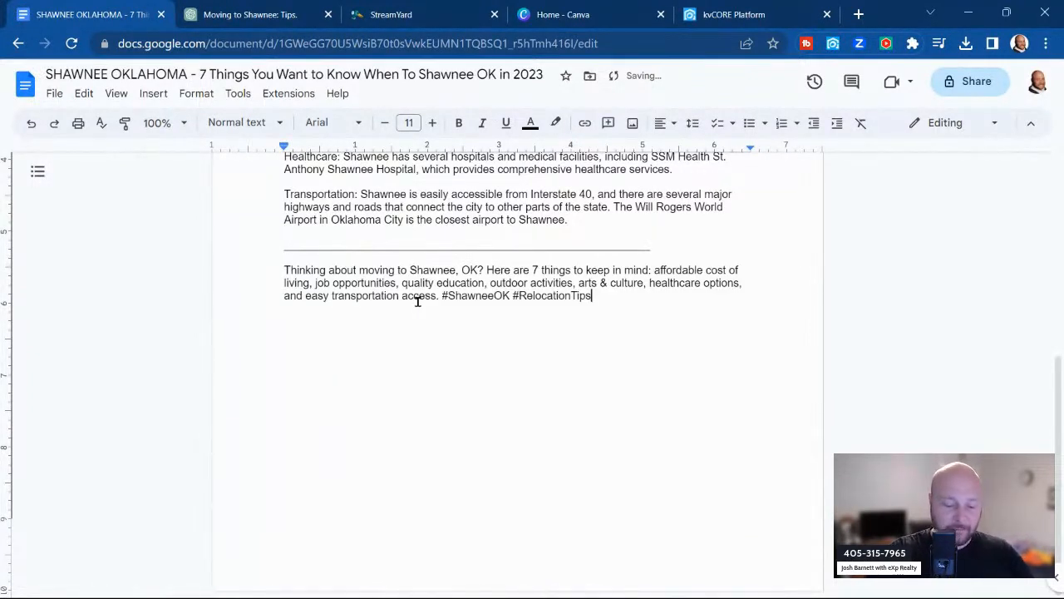
Append #ShawneeRealEstate, a hashtag of the agent's full name and #eXpRealty to the tweet, and add another underscore divider line below it
text(#Shawnee)
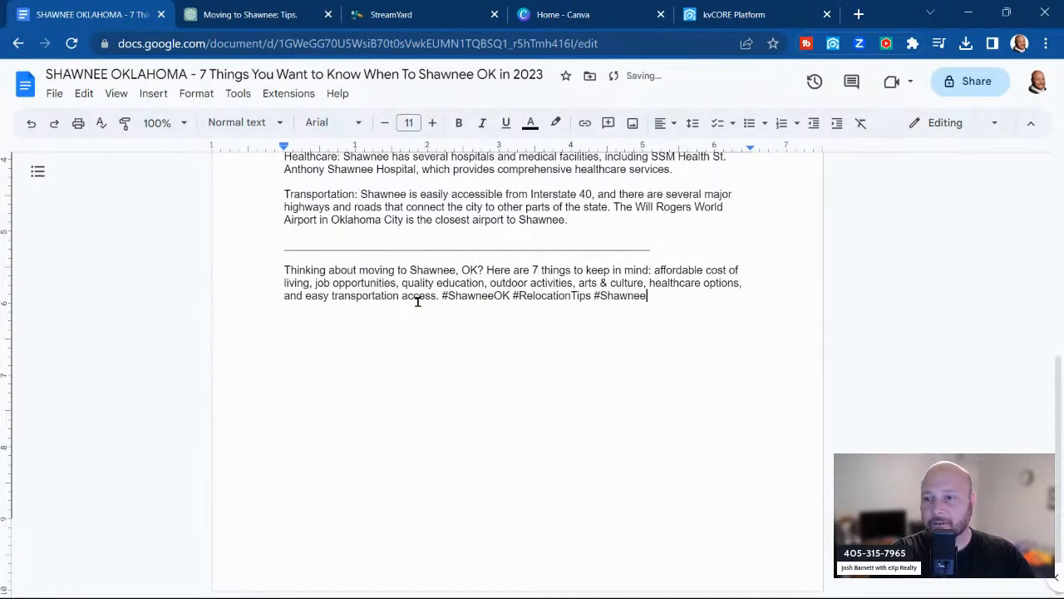
text(RealEstate #JoshB)
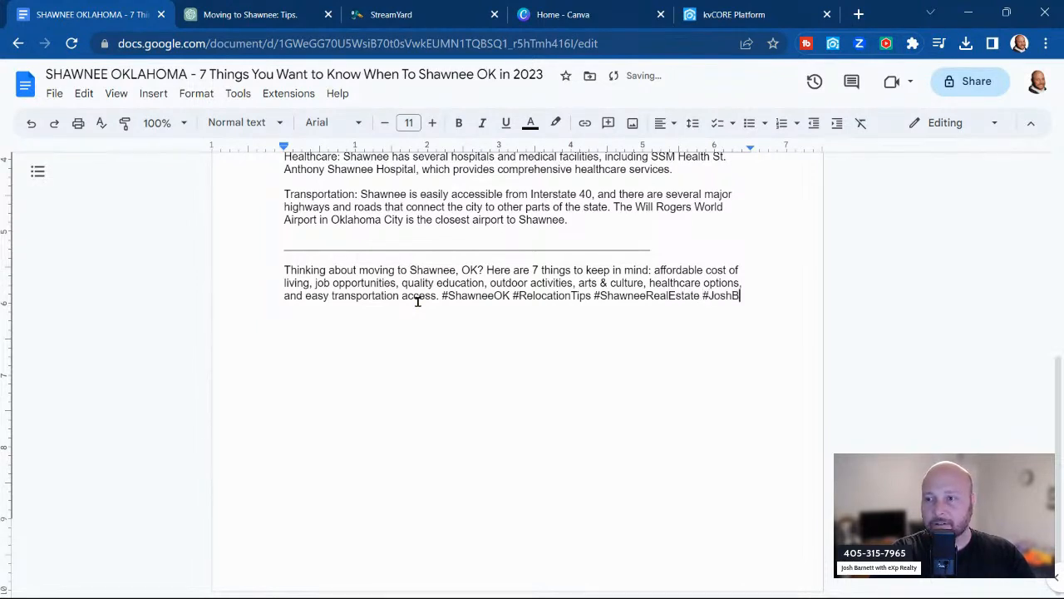
text(arnett #eXpRealty)
key(Return)
key(Return)
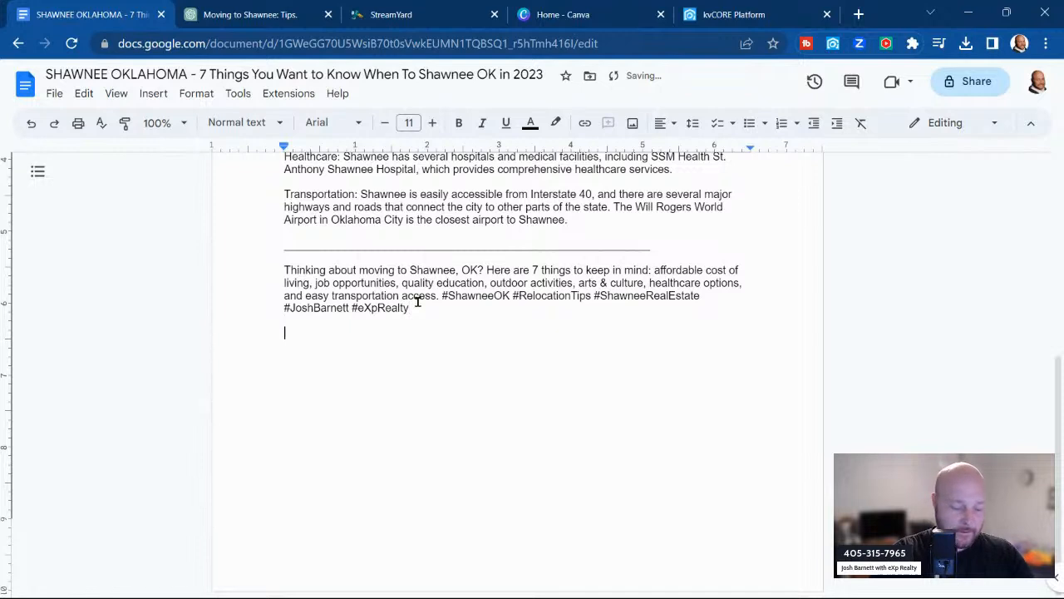
text(___________________________________)
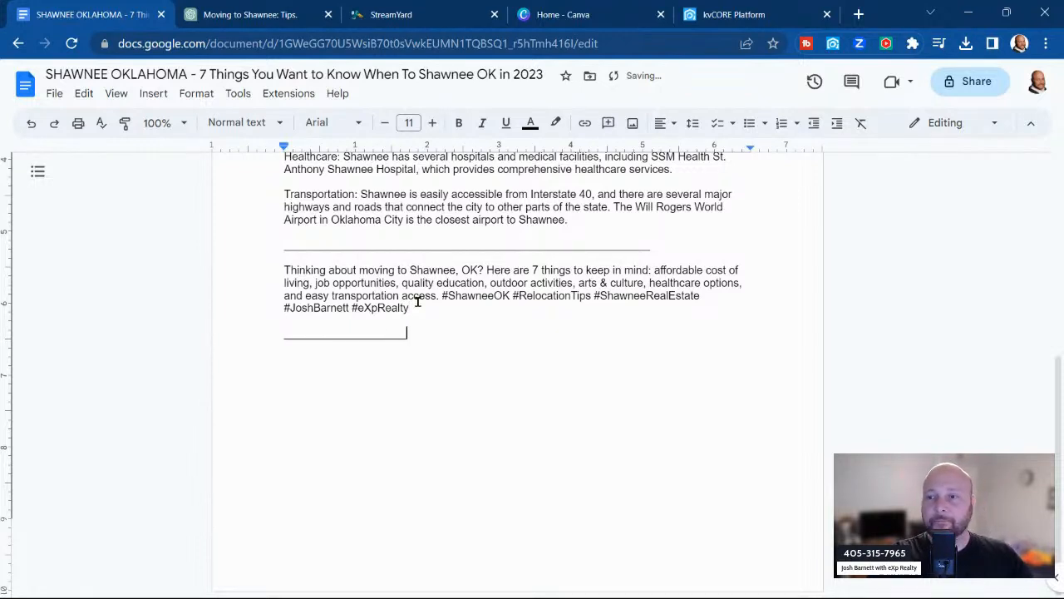
text(______________________________)
key(Return)
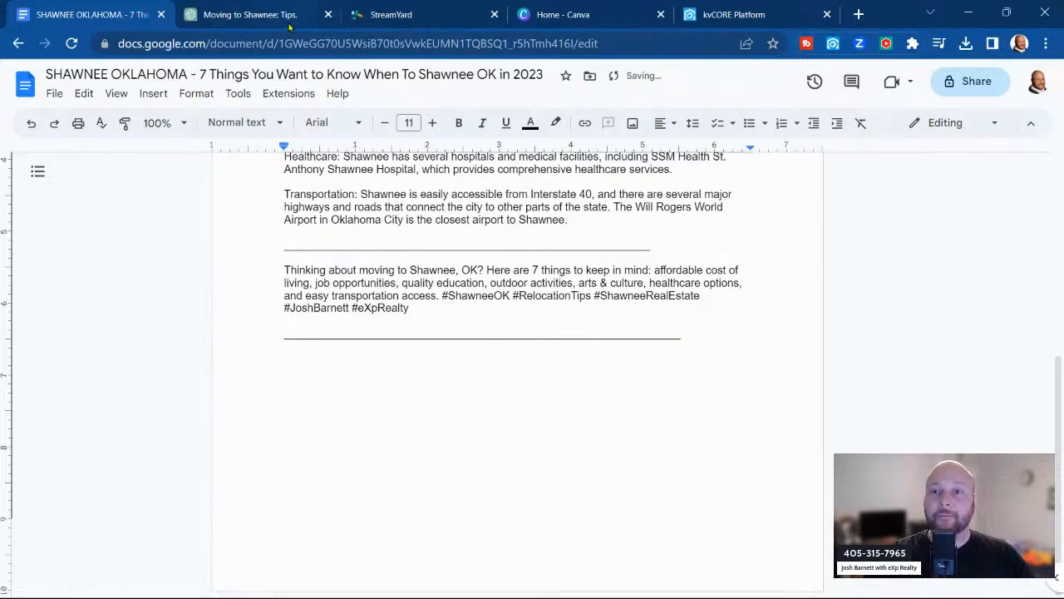
Switch to ChatGPT and send the prompt "may I have youtube tags without the #s, separated by commas, all on one line"
click(249, 14)
click(474, 541)
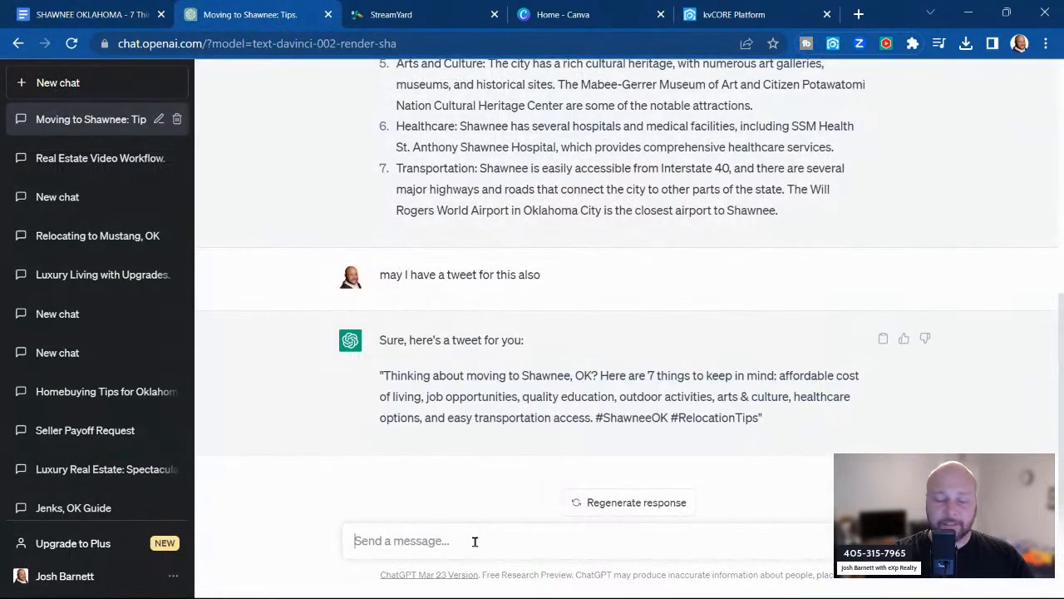
text(may I have )
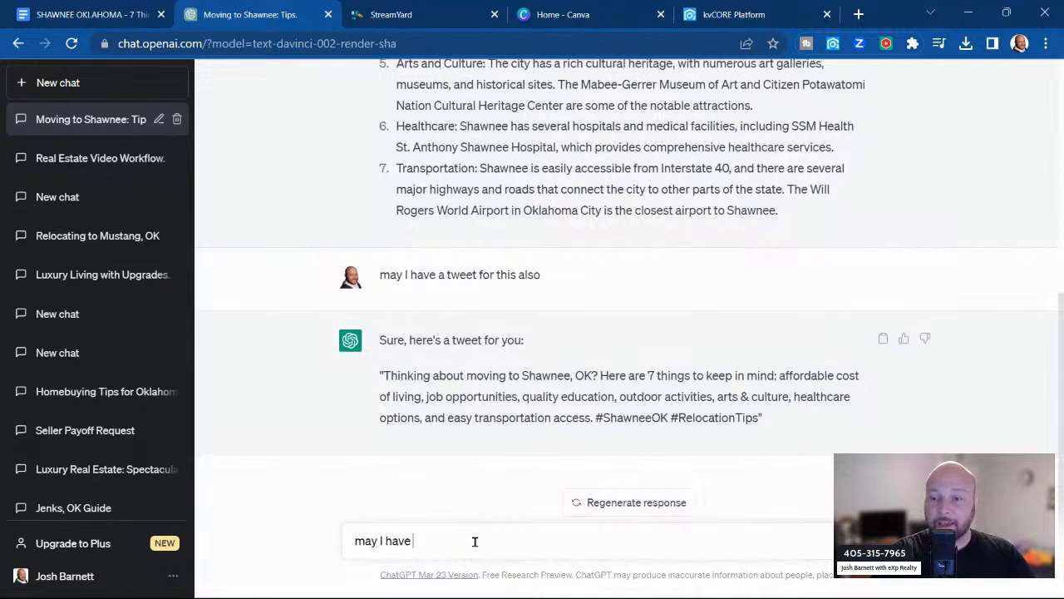
text(youtube )
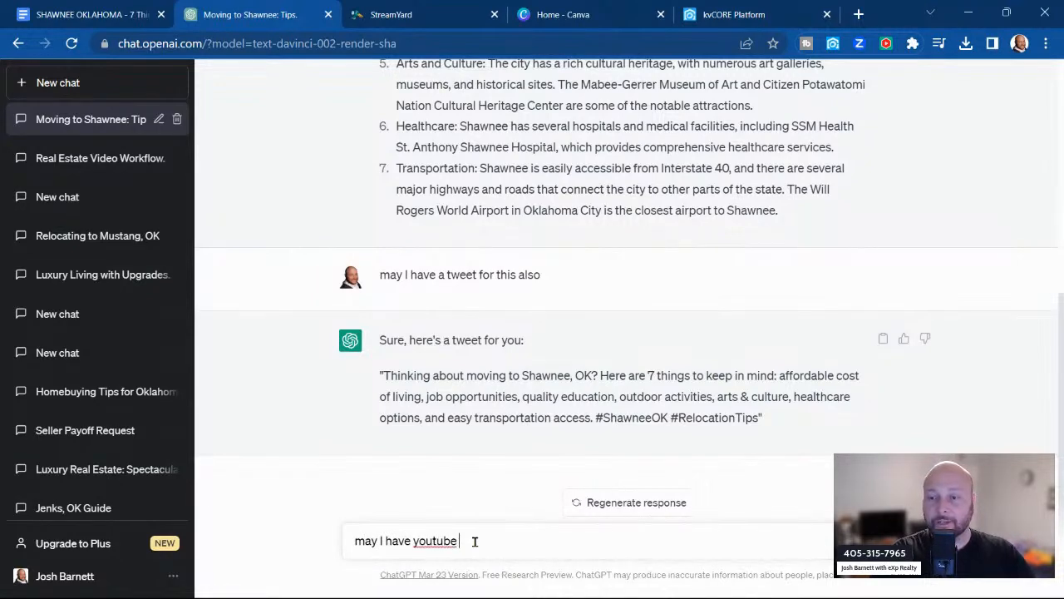
text(tags without the #)
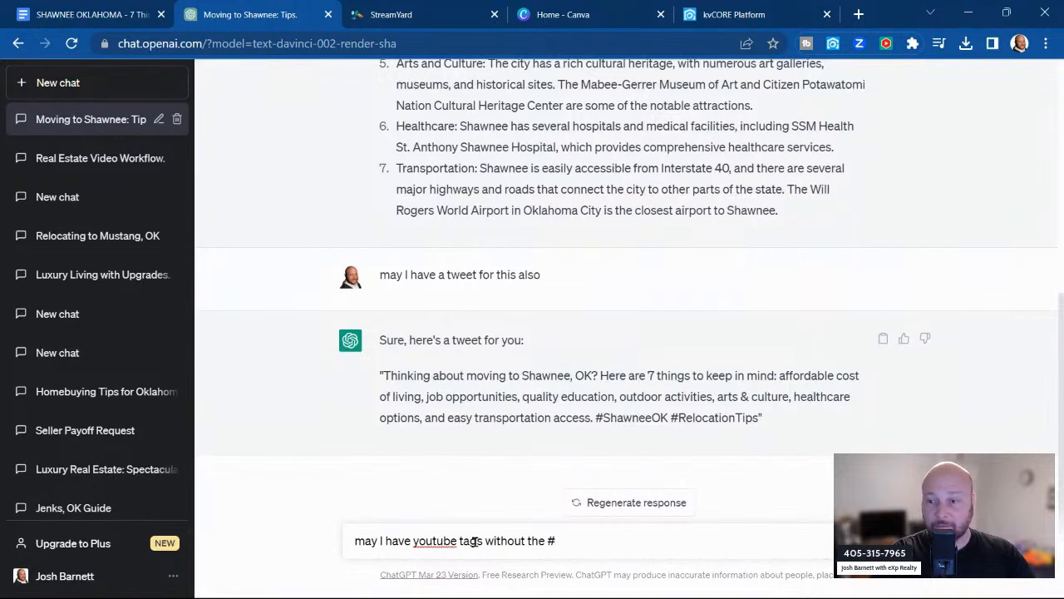
text(s, sepa)
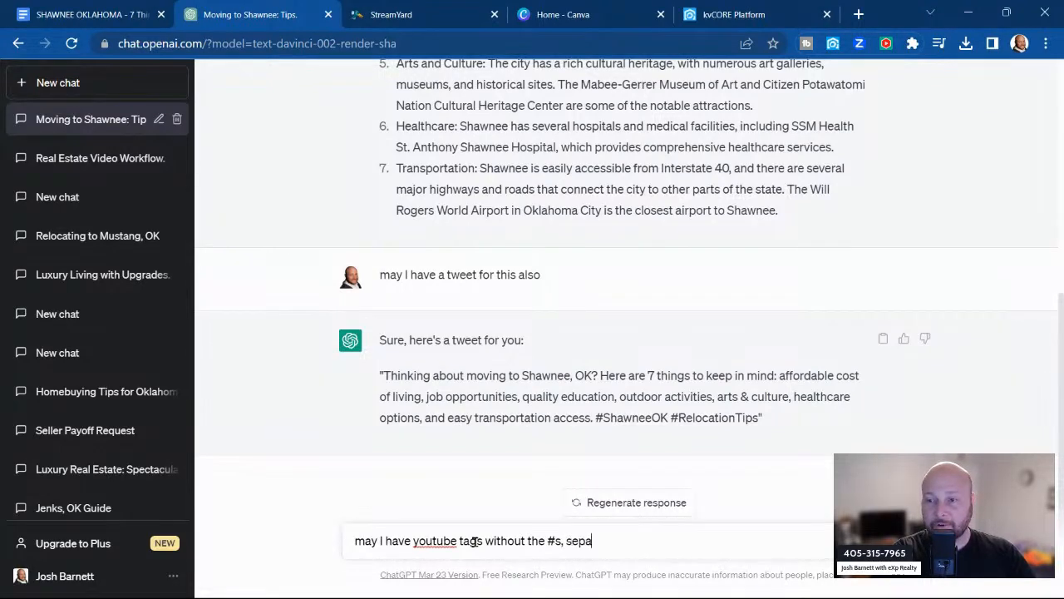
text(rated by com)
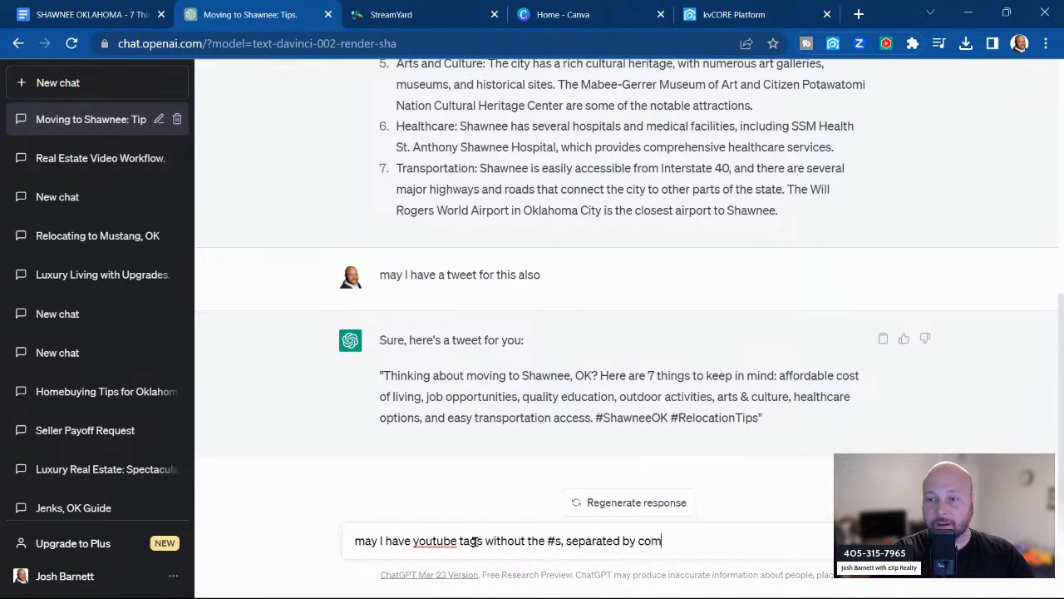
text(mas, all on one line)
key(Return)
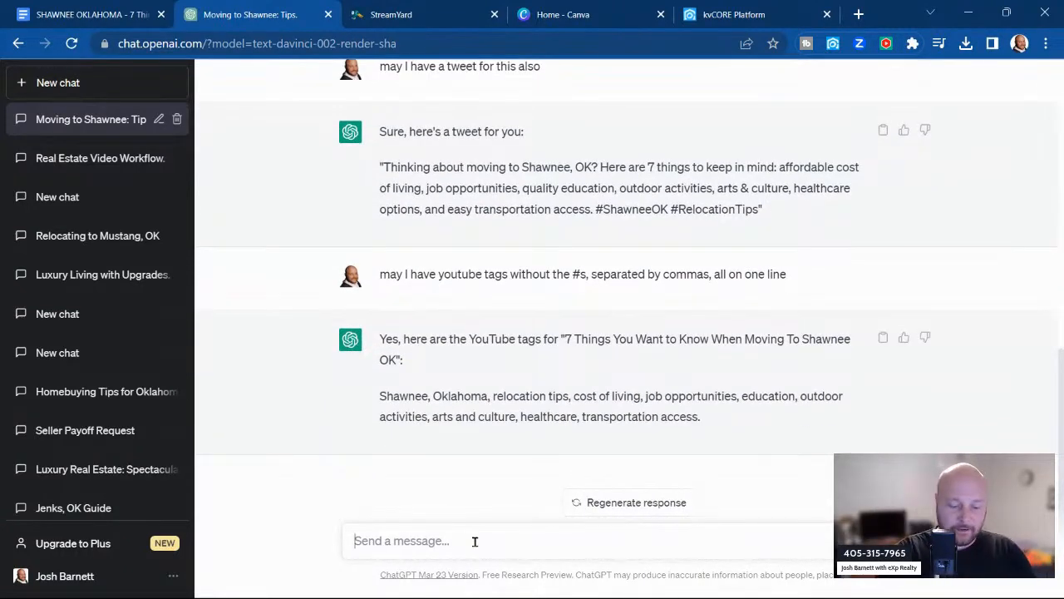
Send the prompt "may I have all the real estate realated shawnee okalhoma tags without the #s, separated by commas, all on one line"
text(may )
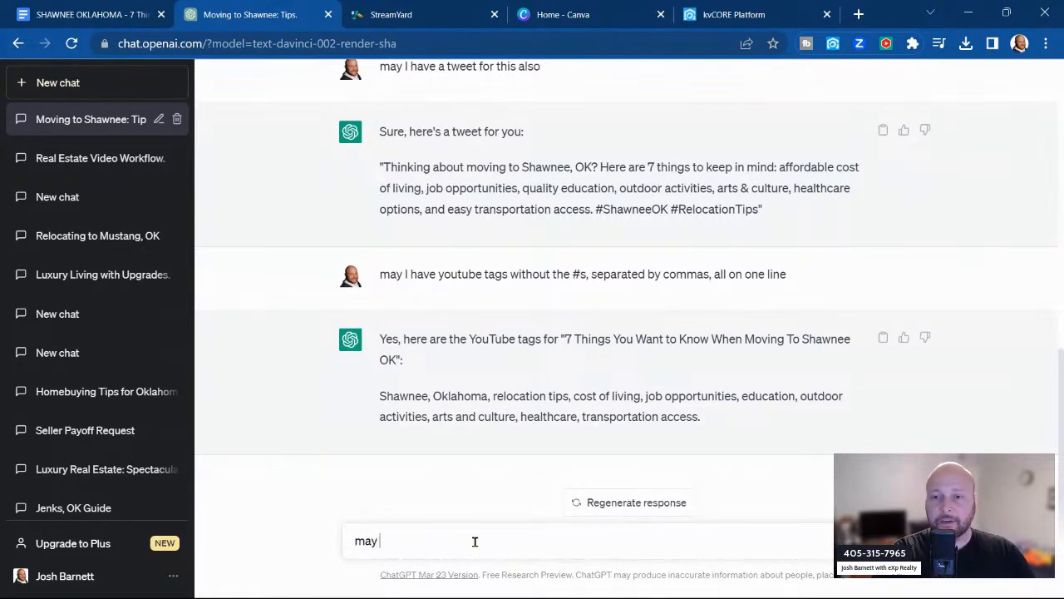
text(I havve all the real estate realated shaw)
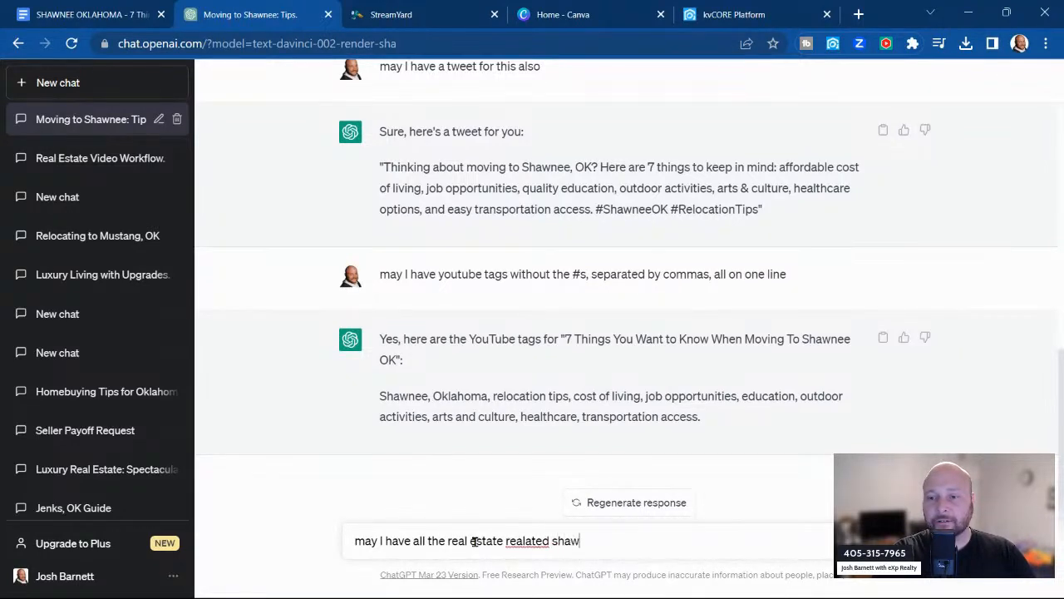
text(nee okalhom)
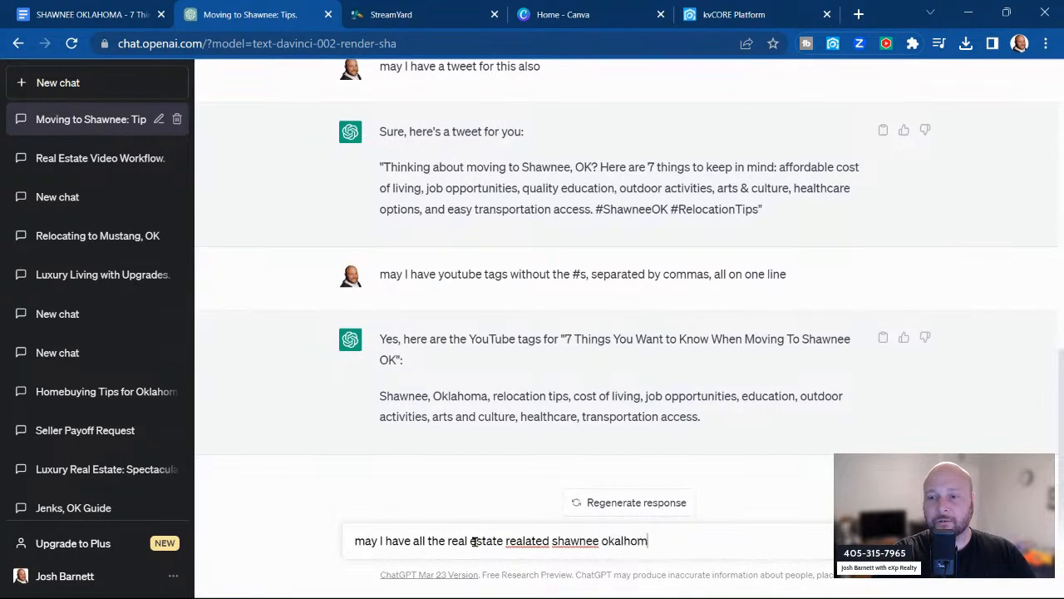
text(a tags with)
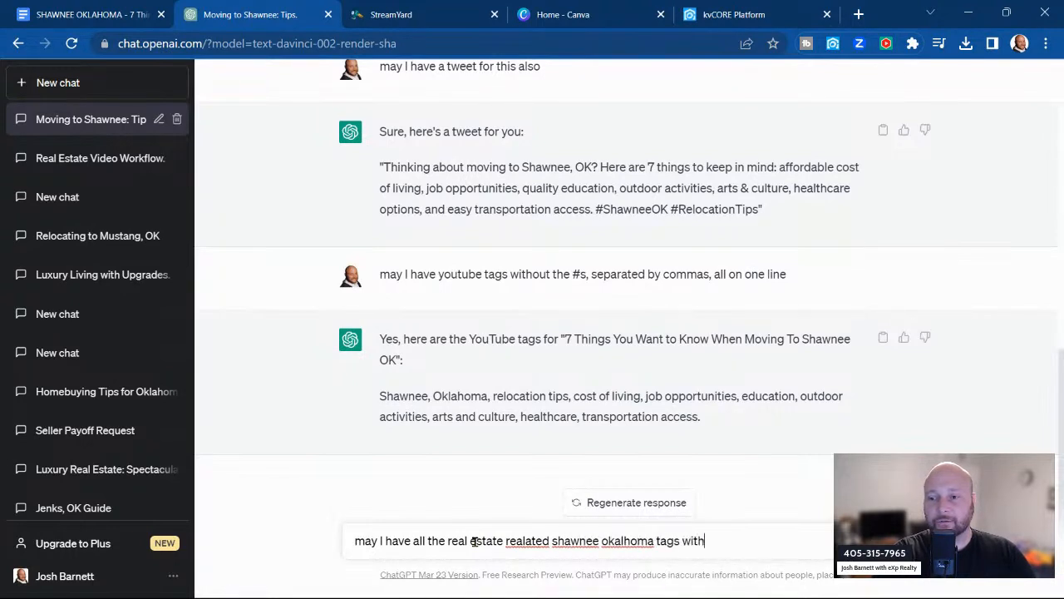
text(out the)
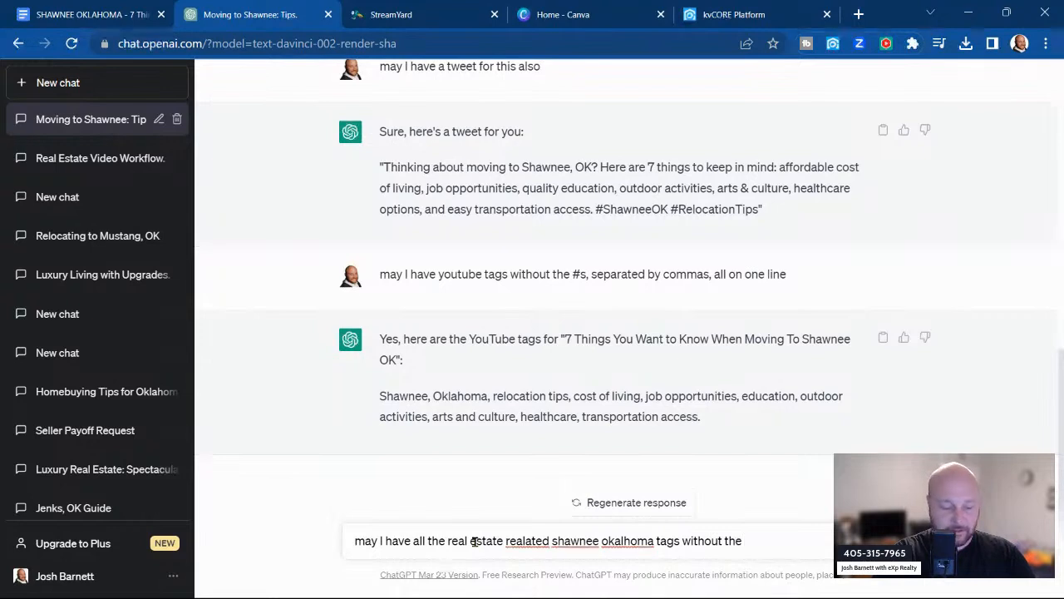
text( 3#)
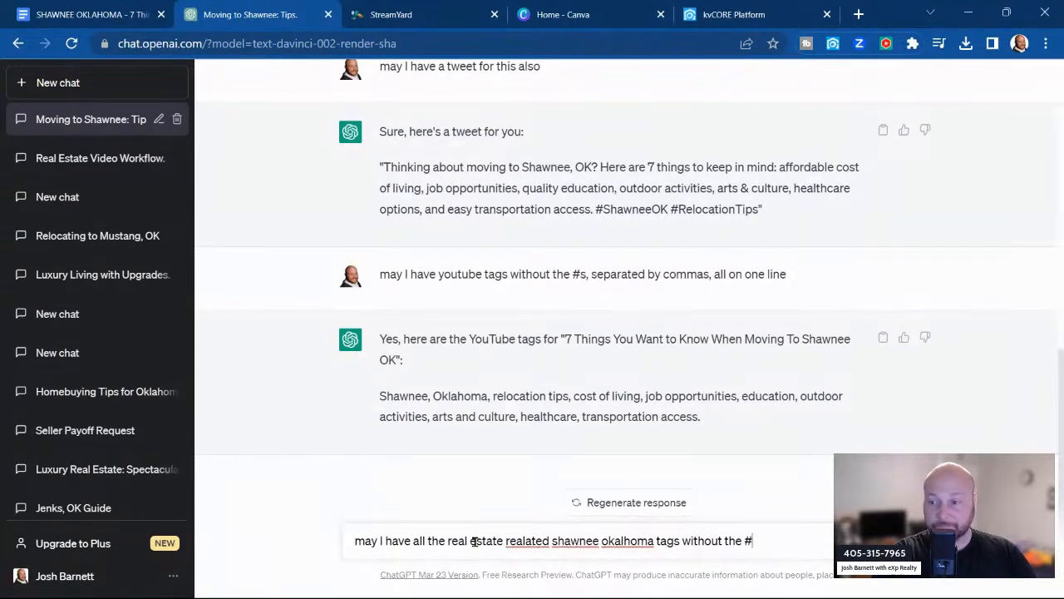
text(s, separated by)
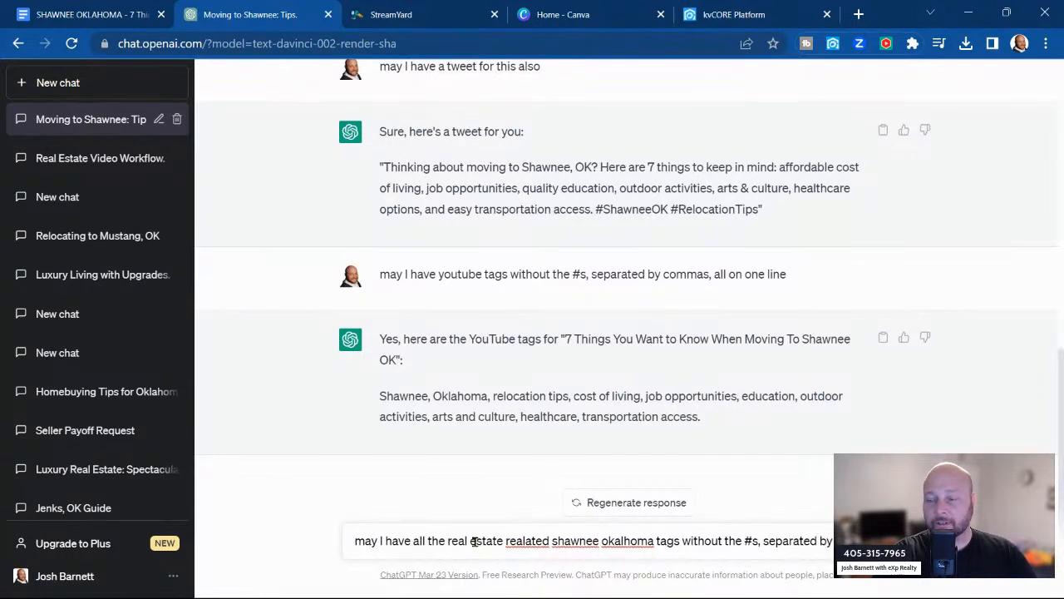
text( all on)
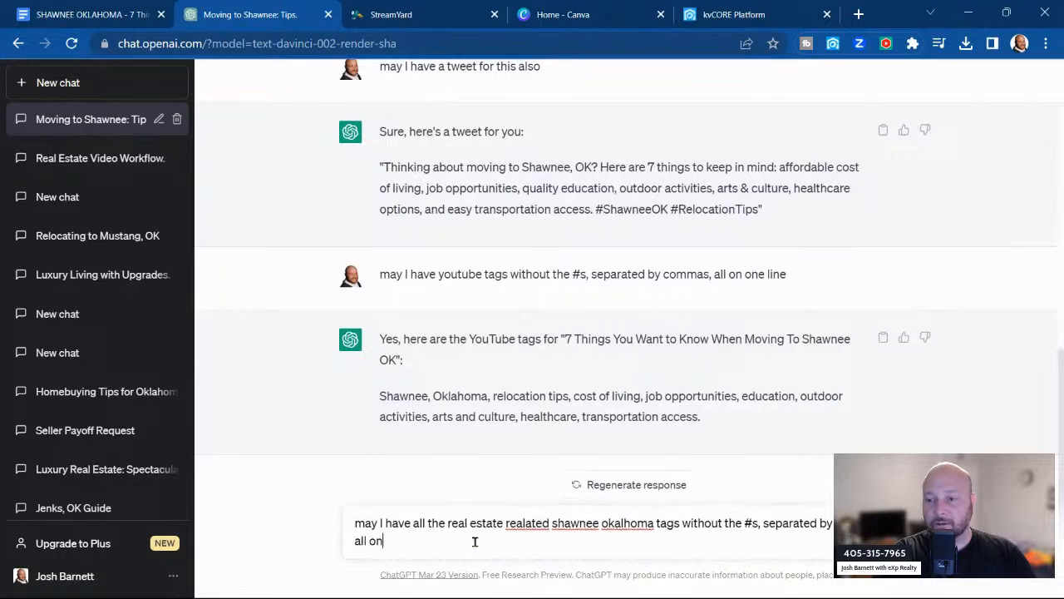
text( one line)
key(Return)
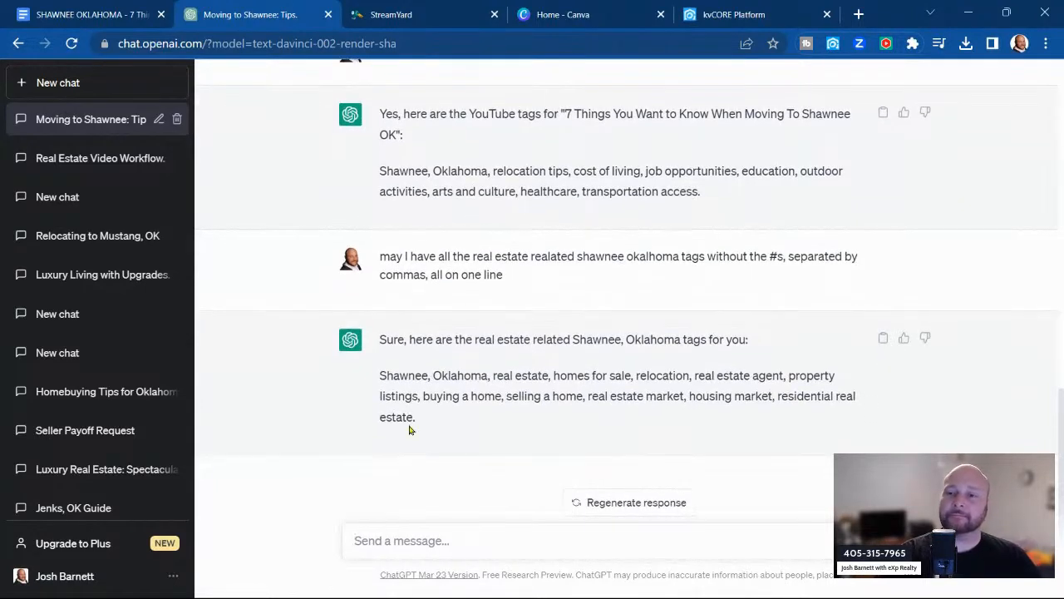
Send the prompt 'can I get "shawnee" in front of each one individually'
text(can )
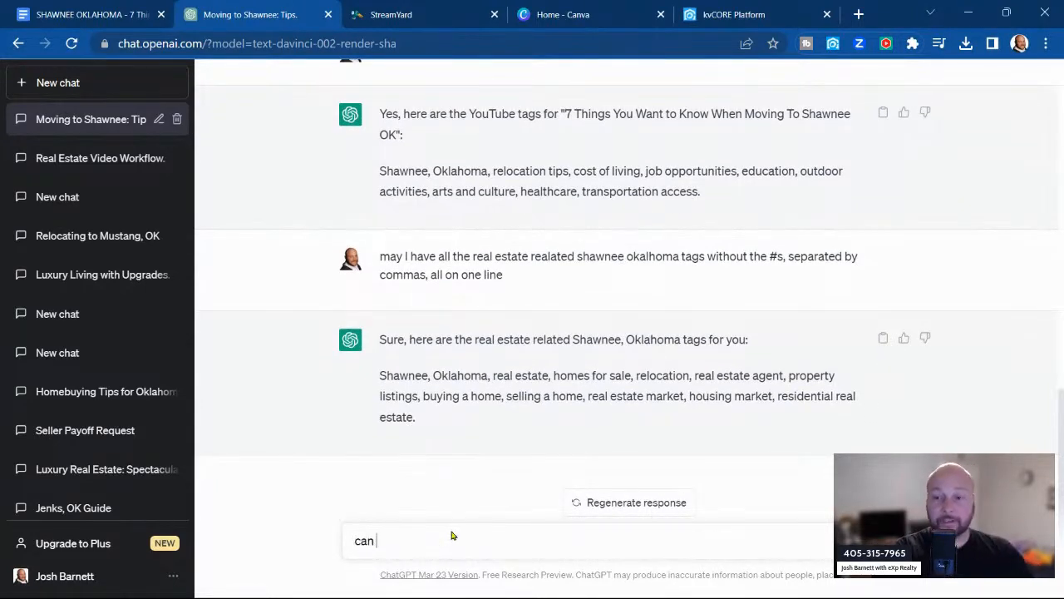
text(I get"shaw)
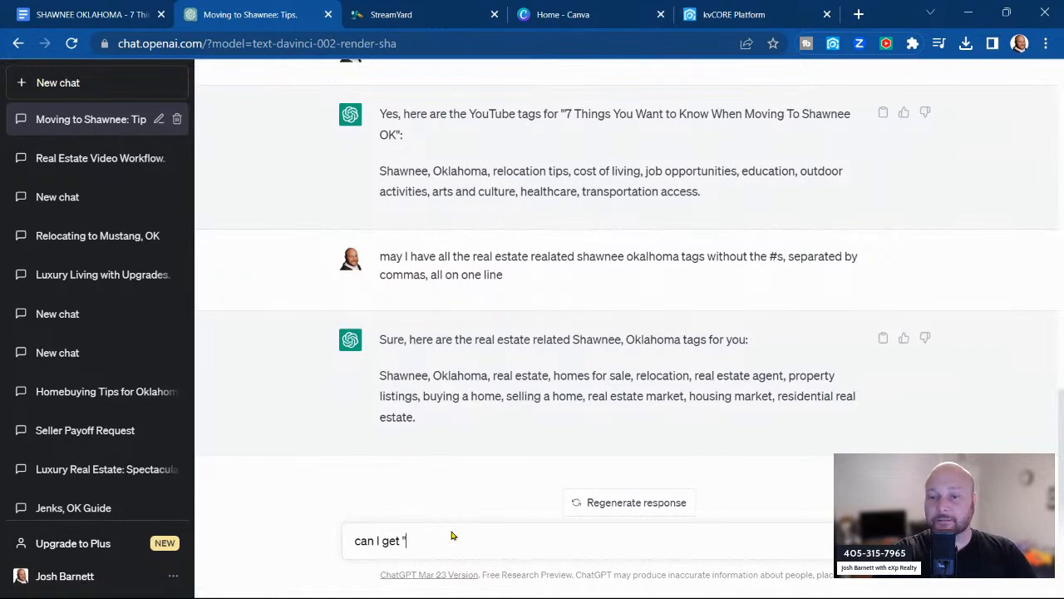
text(nee" in from)
text(t of )
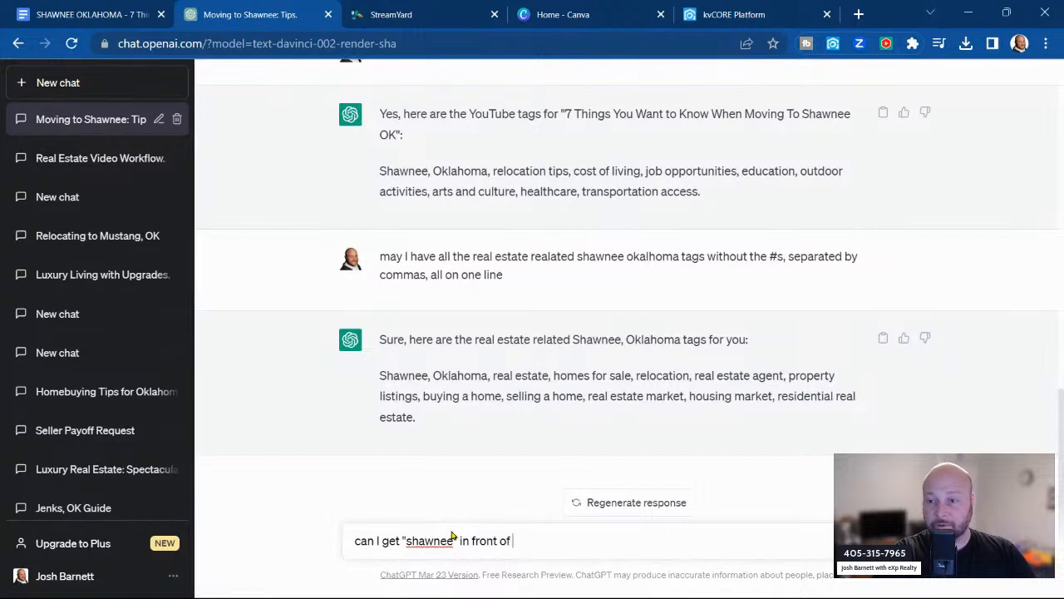
text(each one indivi)
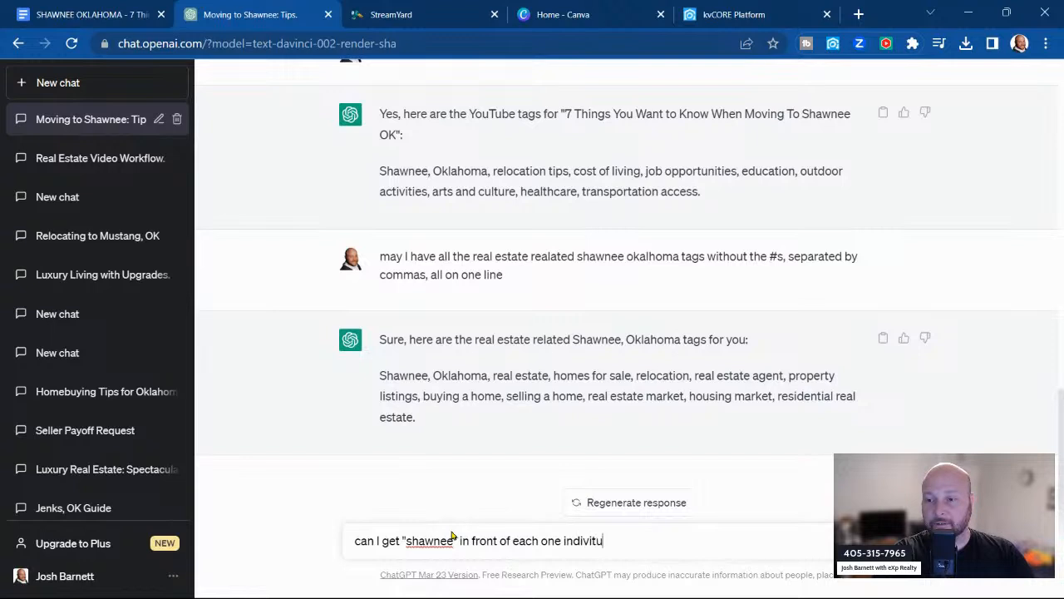
text(dually)
key(Return)
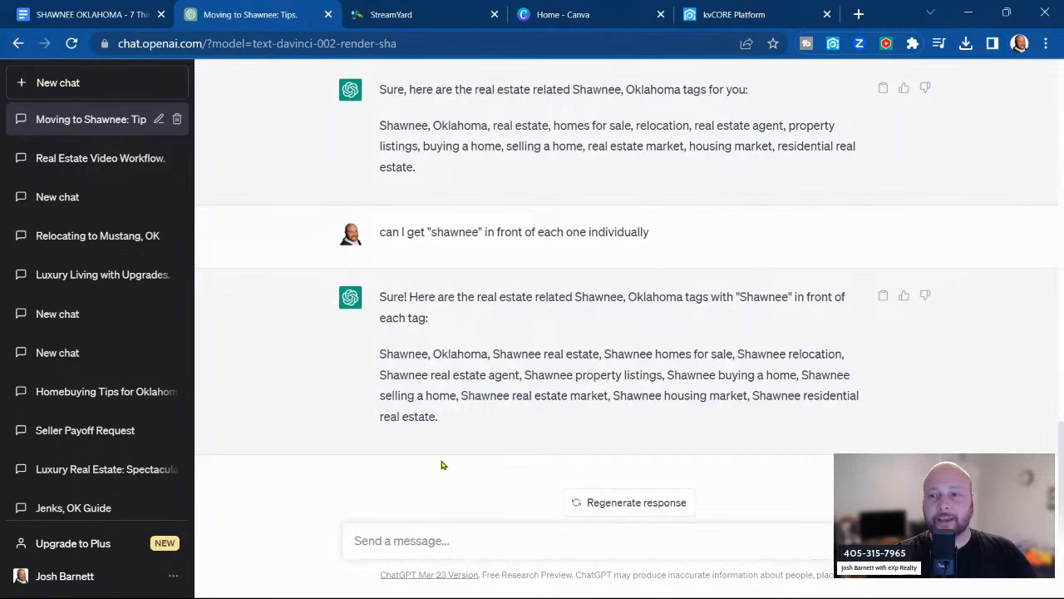
Copy the Shawnee-prefixed tag list without its final period, switch to the Google Docs document and paste it below the second divider line
drag(436, 416, 379, 354)
key(ctrl+c)
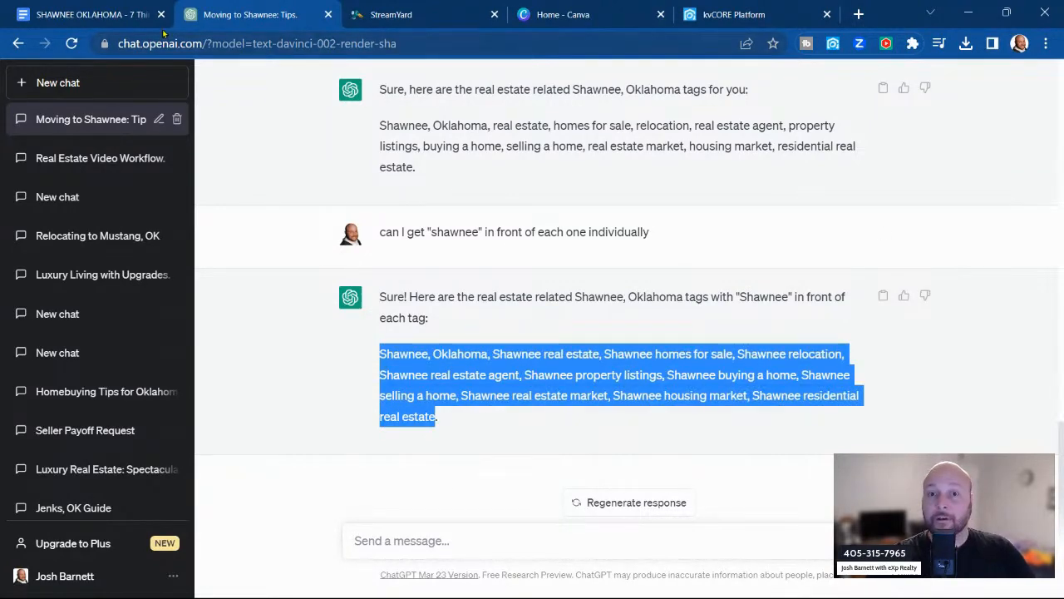
key(ctrl+1)
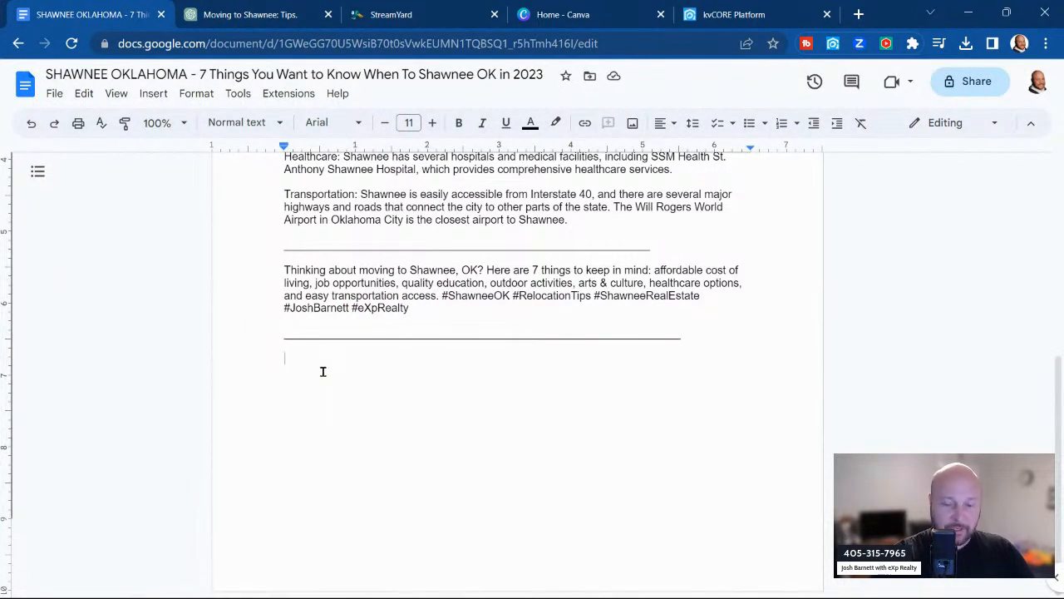
key(ctrl+v)
Copy the first YouTube tag list without its final period from ChatGPT and paste it over "Shawnee," at the start of the document's tags
click(254, 17)
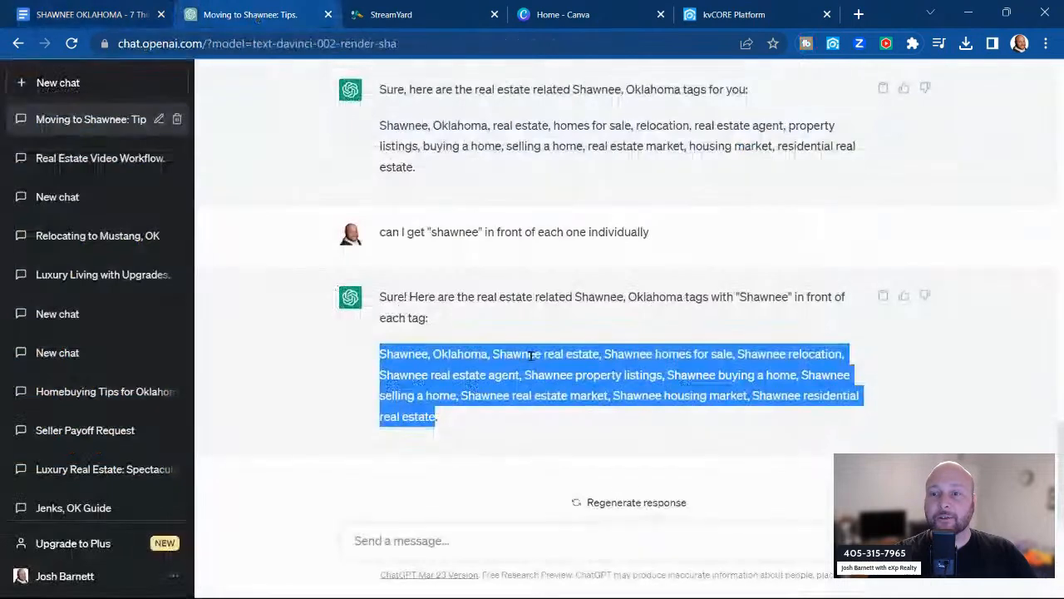
scroll(516, 333, up, 2)
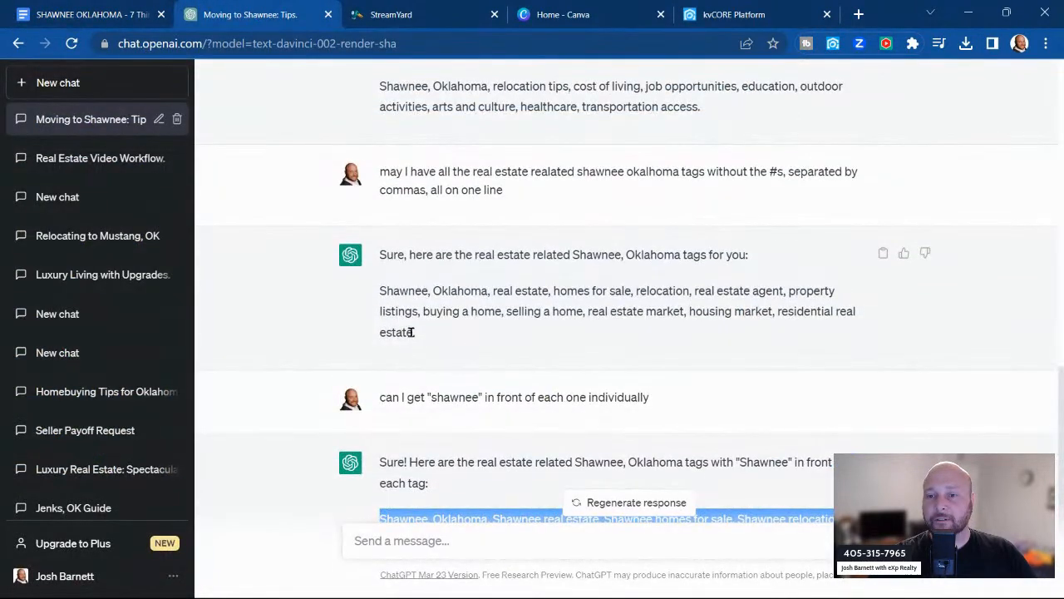
scroll(427, 333, up, 2)
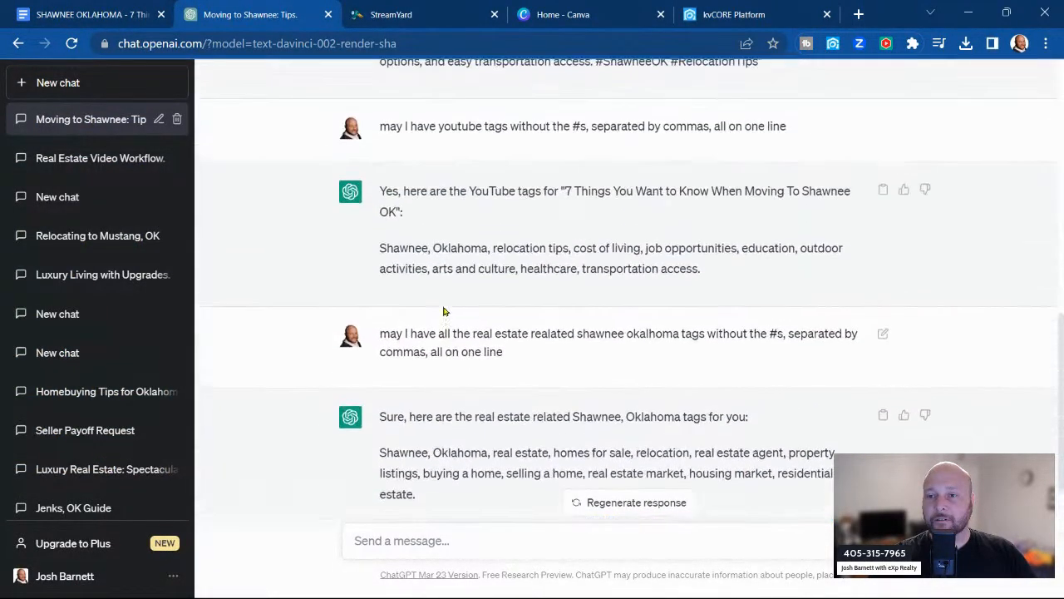
drag(699, 272, 379, 252)
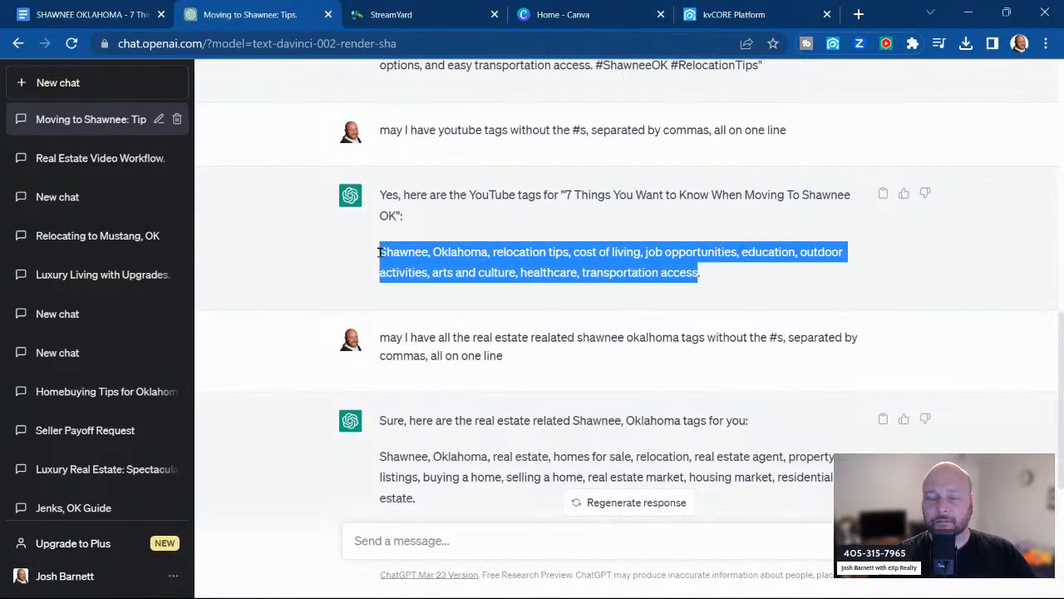
click(124, 12)
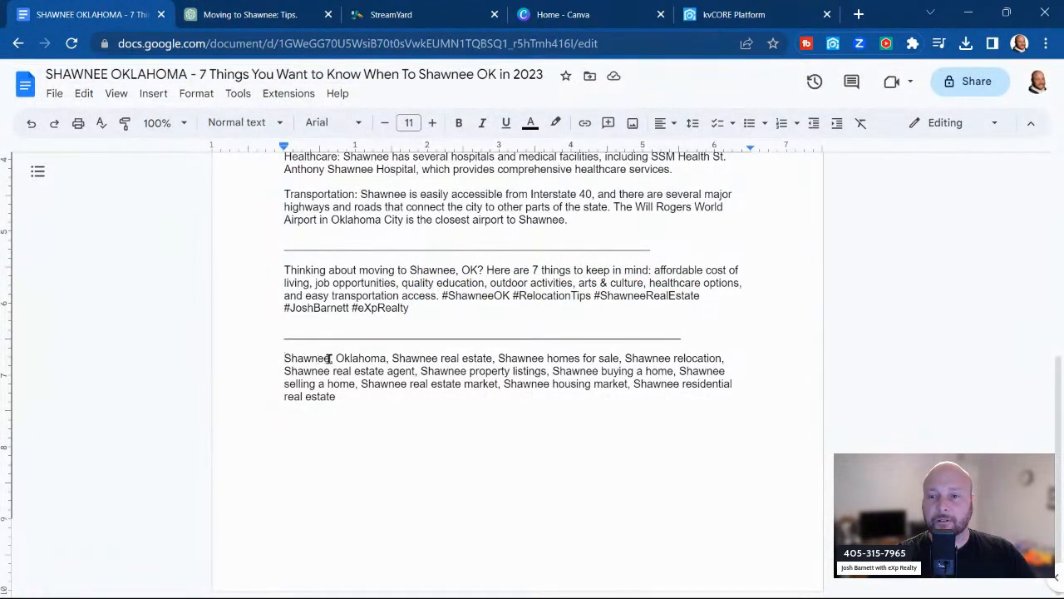
drag(334, 359, 286, 358)
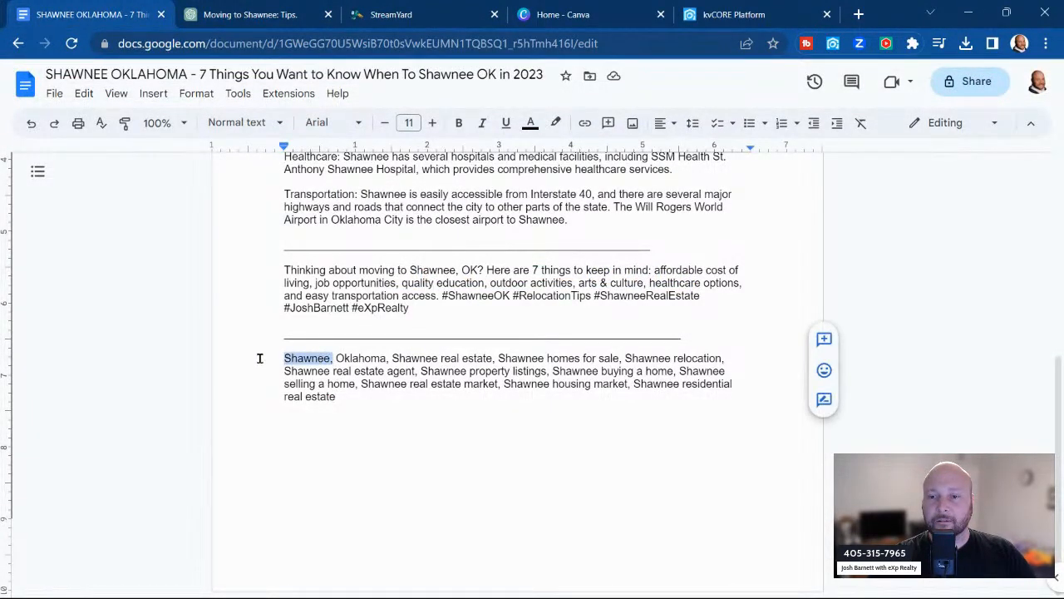
key(ctrl+v)
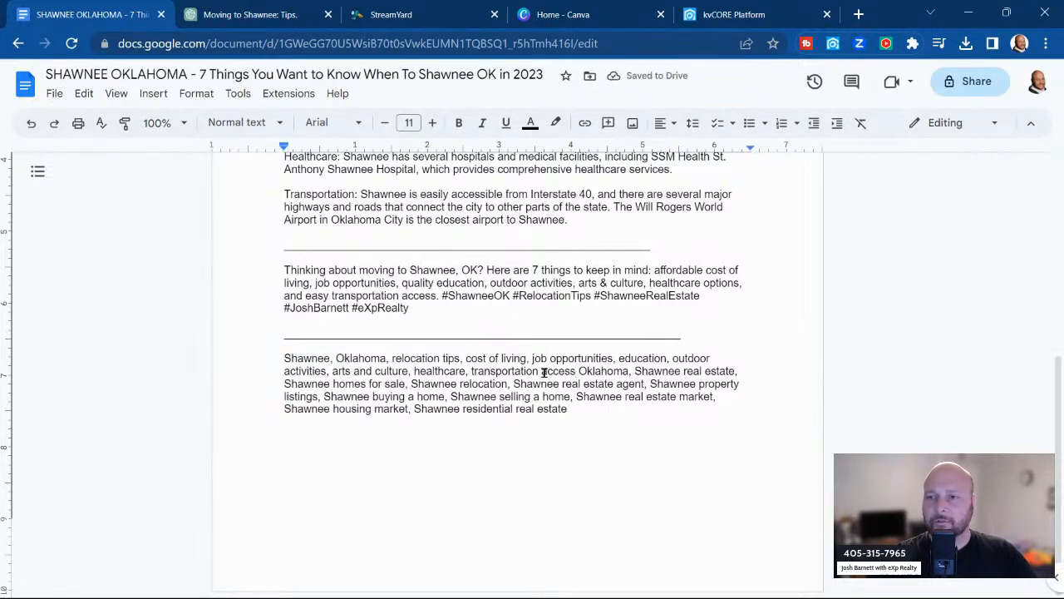
Add a comma after "transportation access" and delete the duplicate "Oklahoma," that follows it in the tags
text(,)
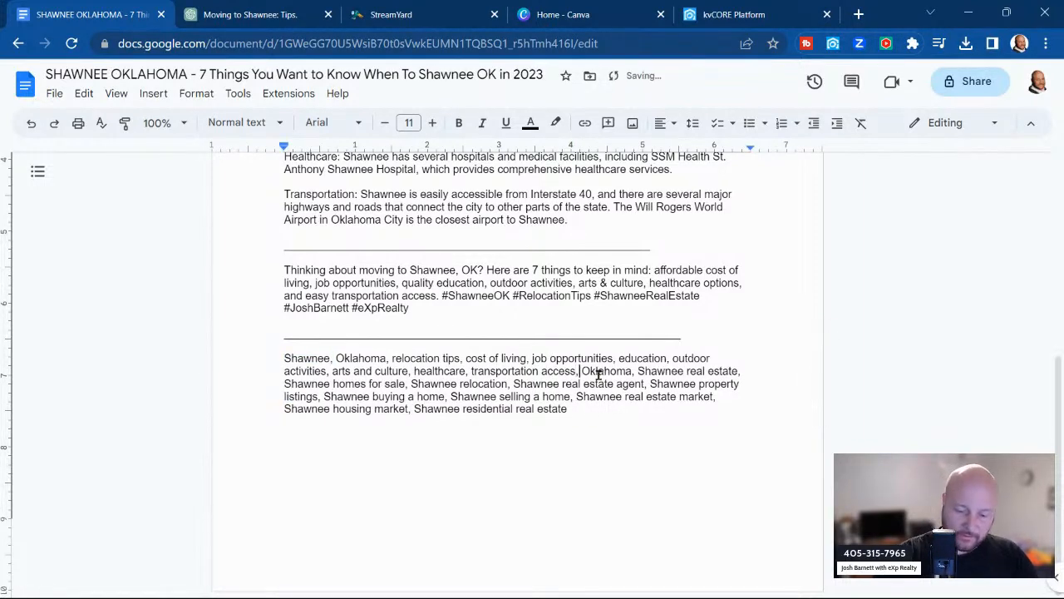
key(Delete)
key(Delete)
key(Delete)
key(Delete)
key(Delete)
key(Delete)
key(Delete)
key(Delete)
key(Delete)
key(Delete)
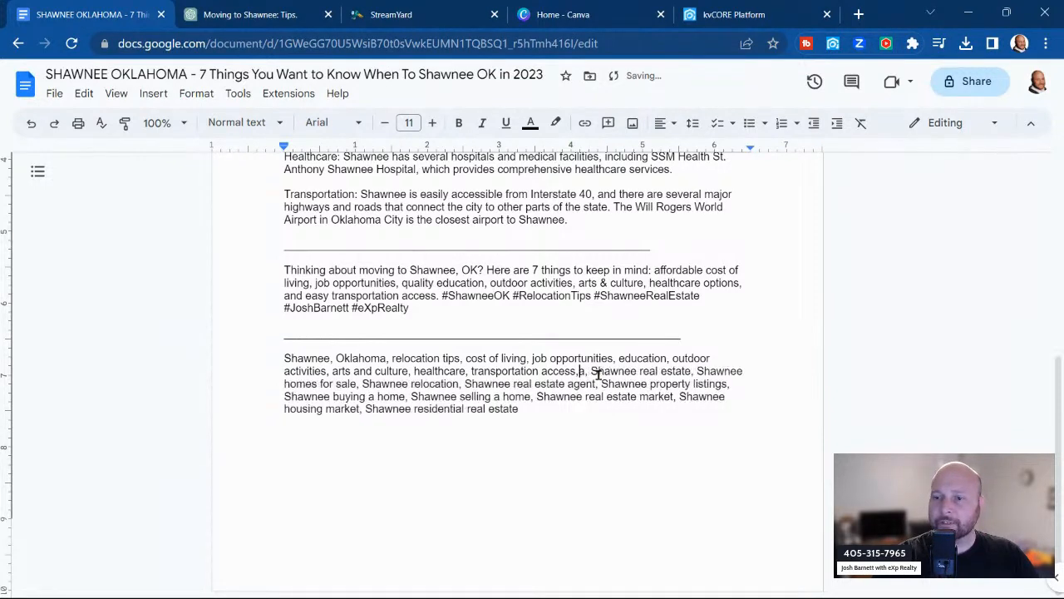
key(Delete)
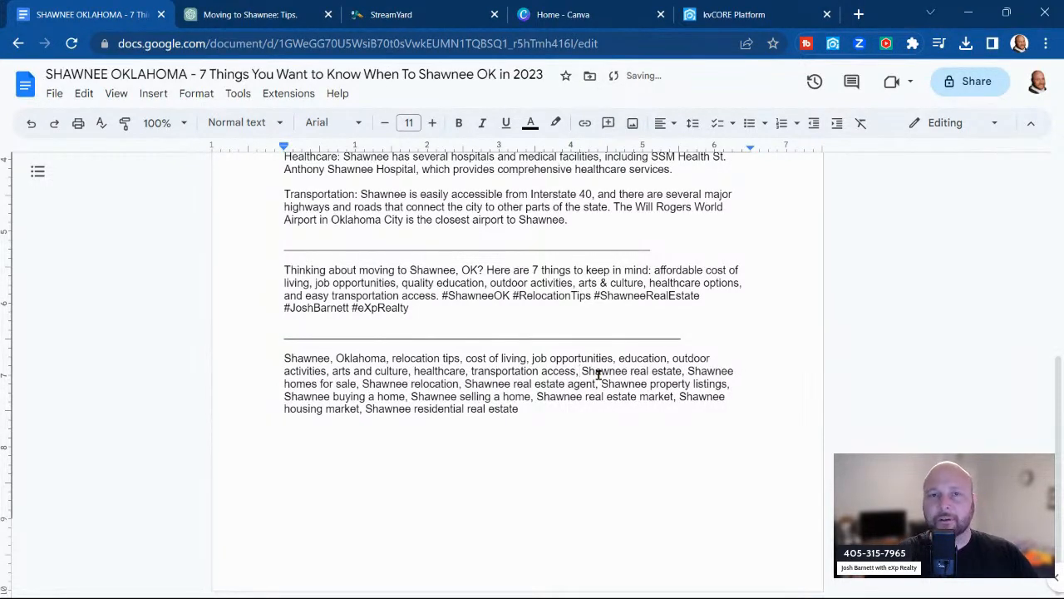
Review the script, tweet and tag sections of the document and the matching ChatGPT conversation
scroll(594, 383, up, 2)
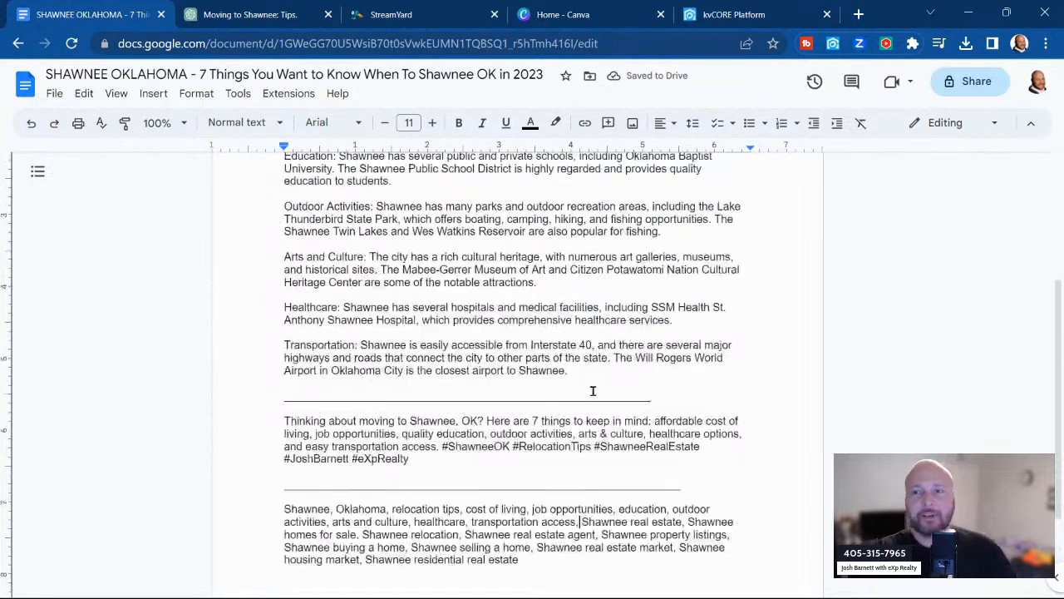
scroll(593, 390, up, 1)
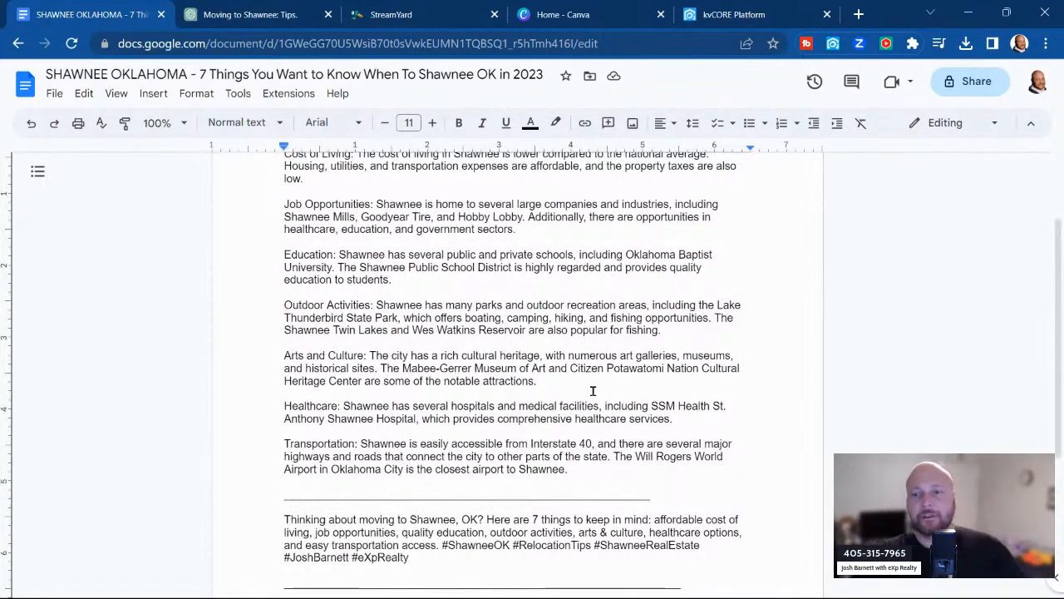
scroll(593, 390, down, 3)
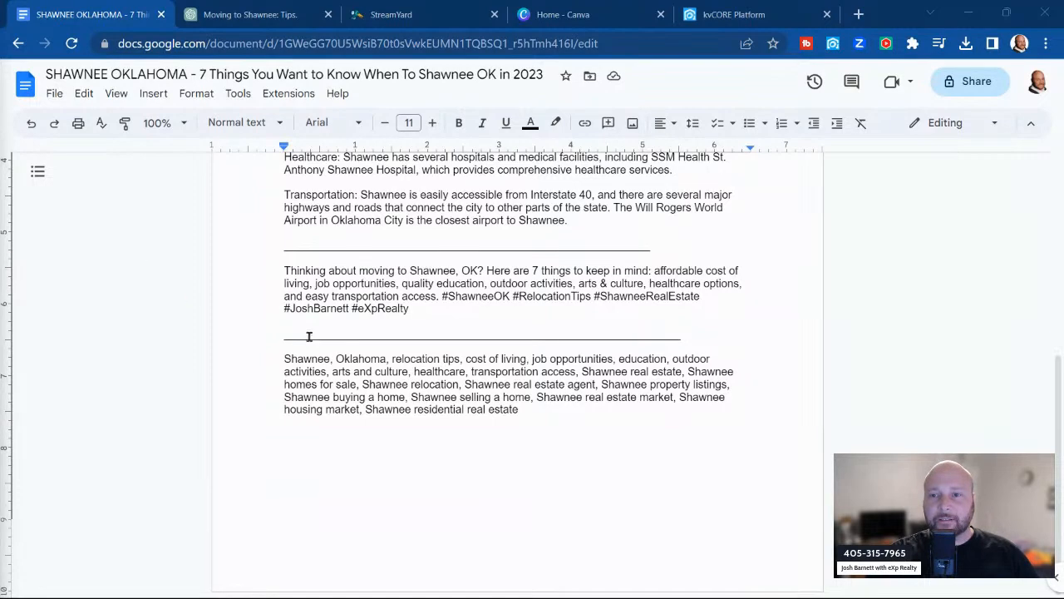
scroll(405, 378, up, 4)
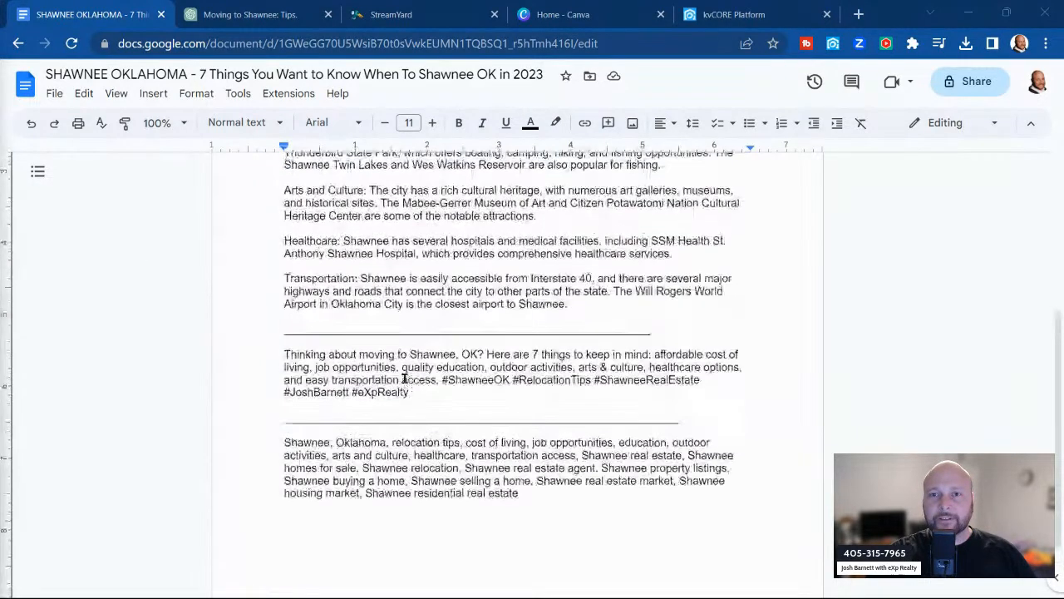
click(247, 15)
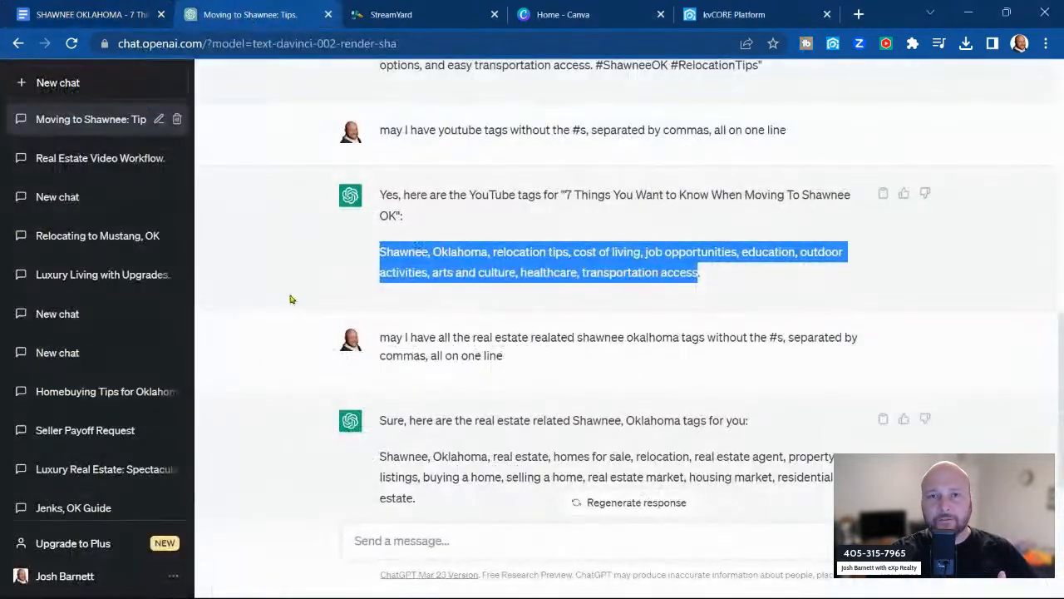
click(292, 304)
click(107, 14)
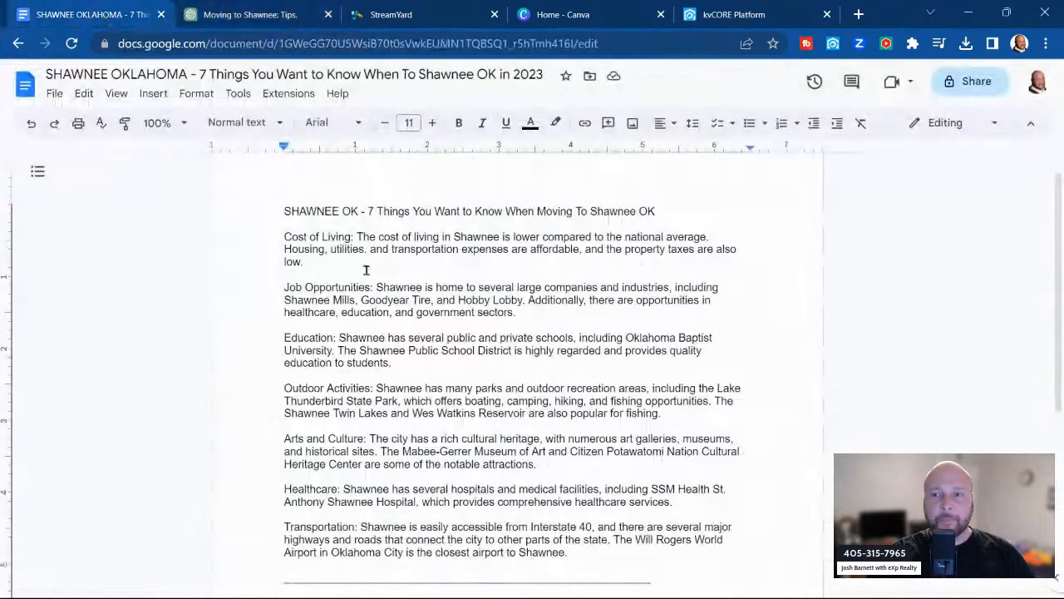
scroll(414, 324, down, 1)
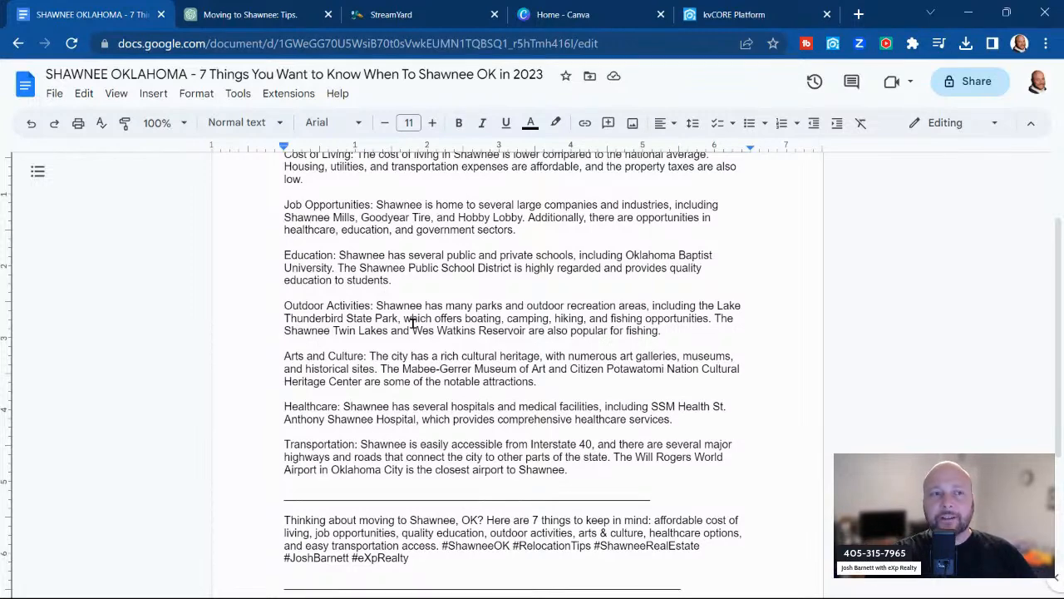
Switch to StreamYard and look over the setup options for a live stream and for a recording without creating either
click(405, 20)
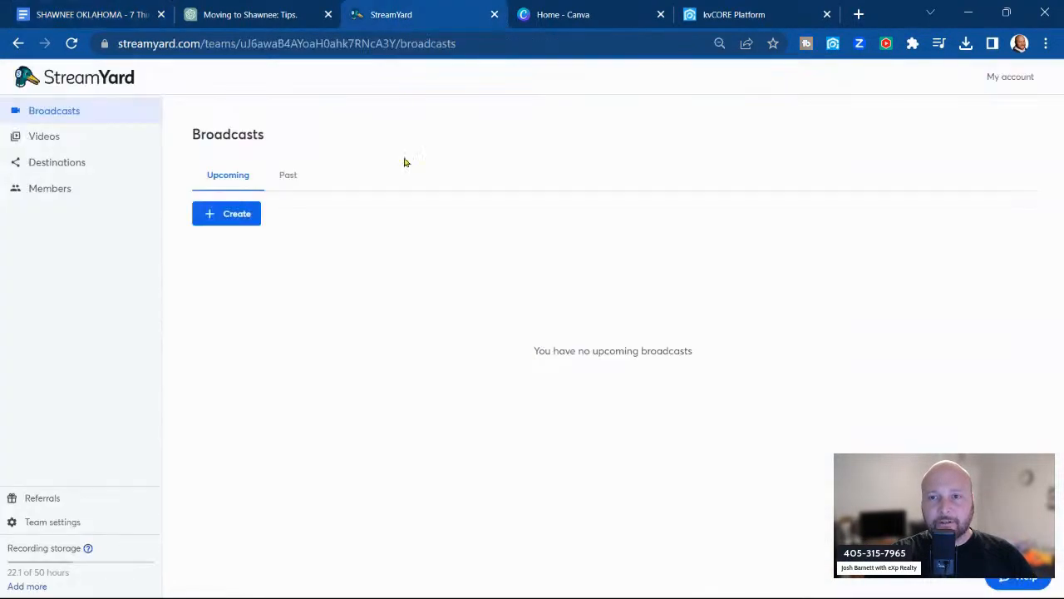
click(229, 214)
click(468, 178)
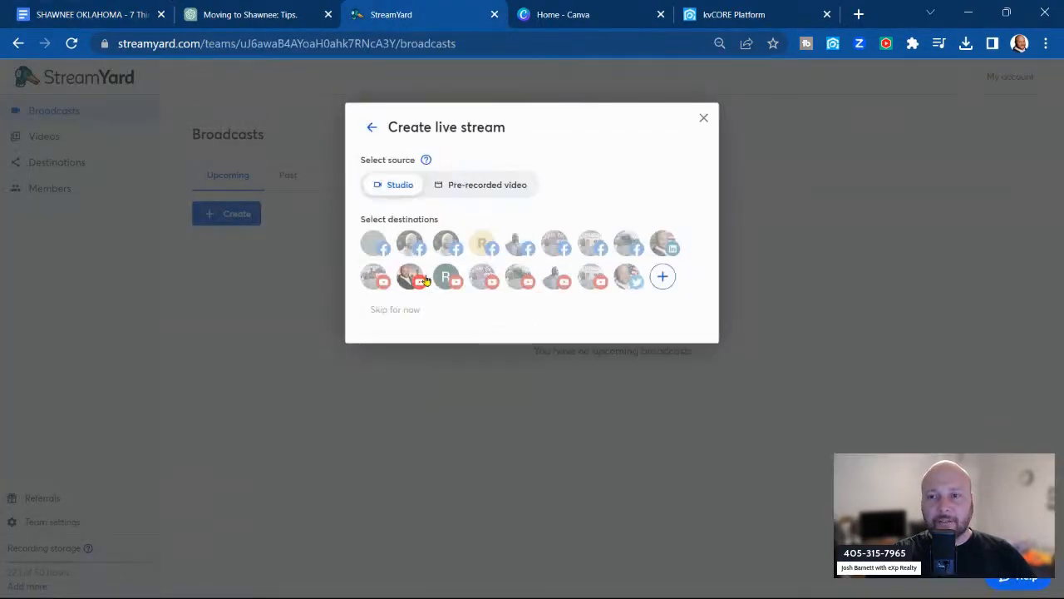
click(703, 117)
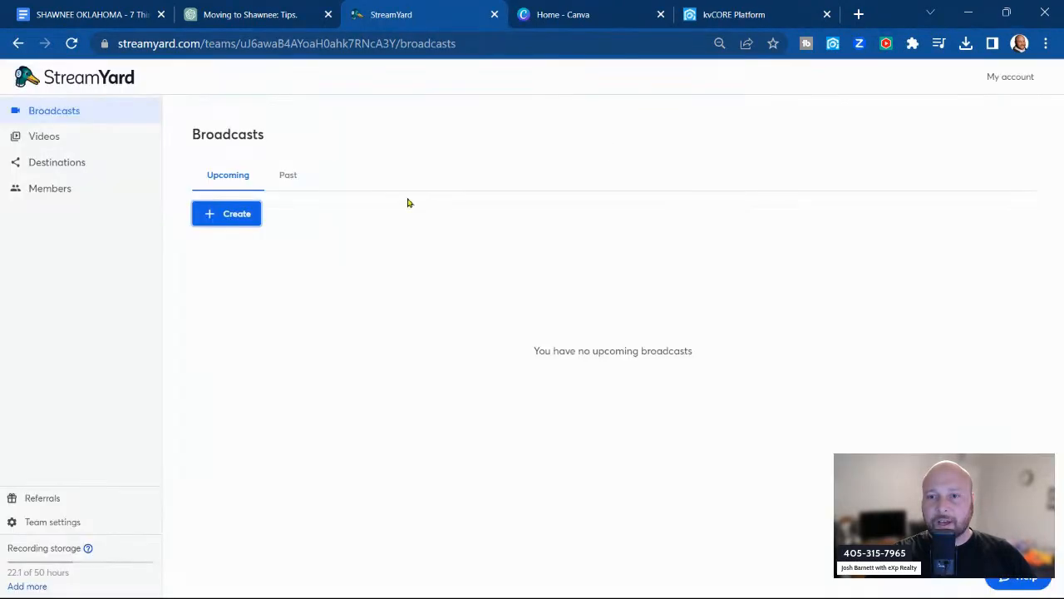
click(236, 218)
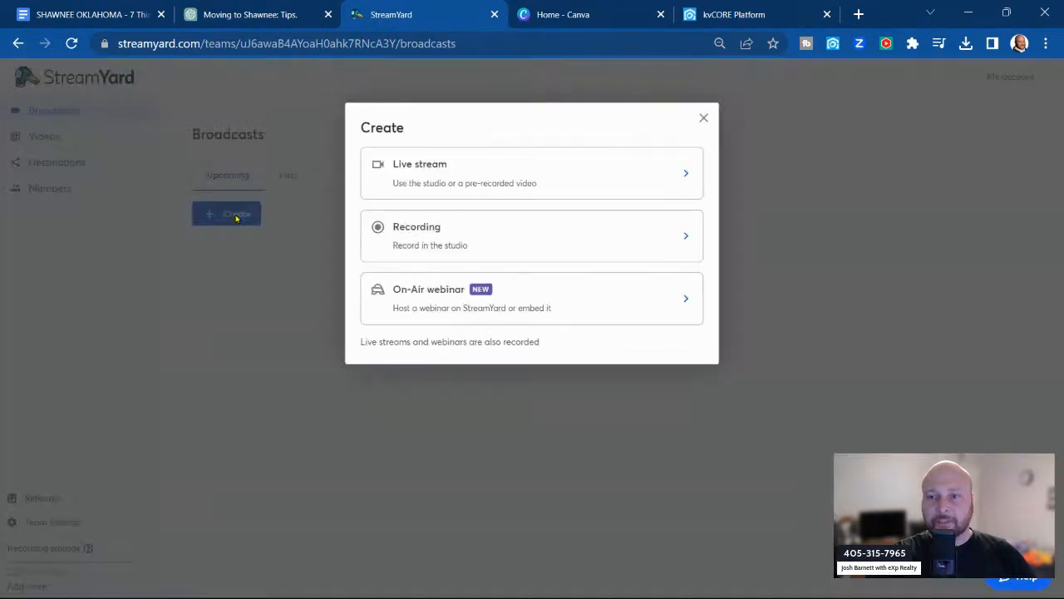
click(427, 241)
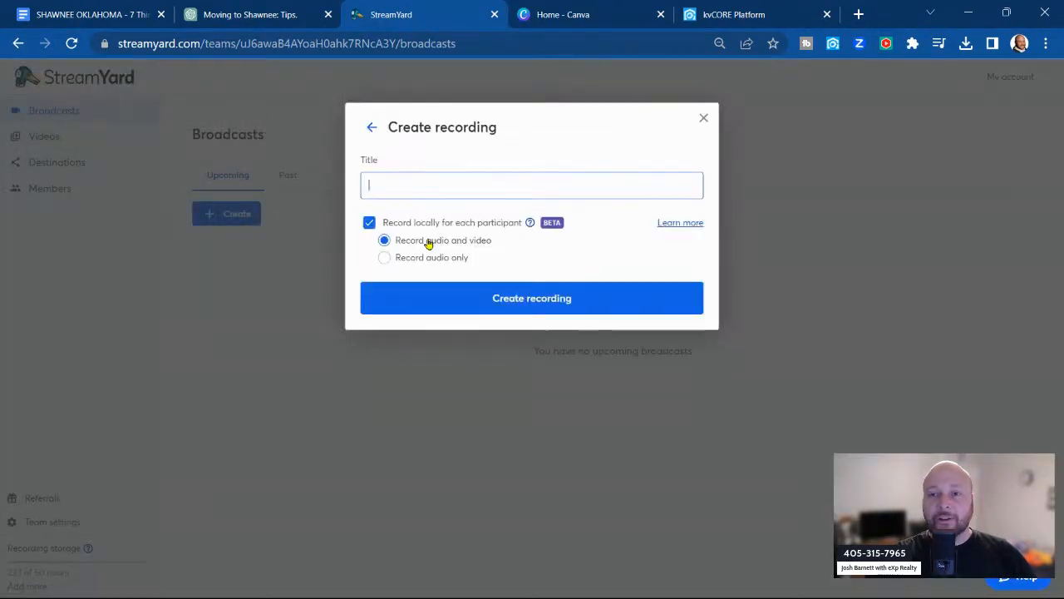
click(703, 118)
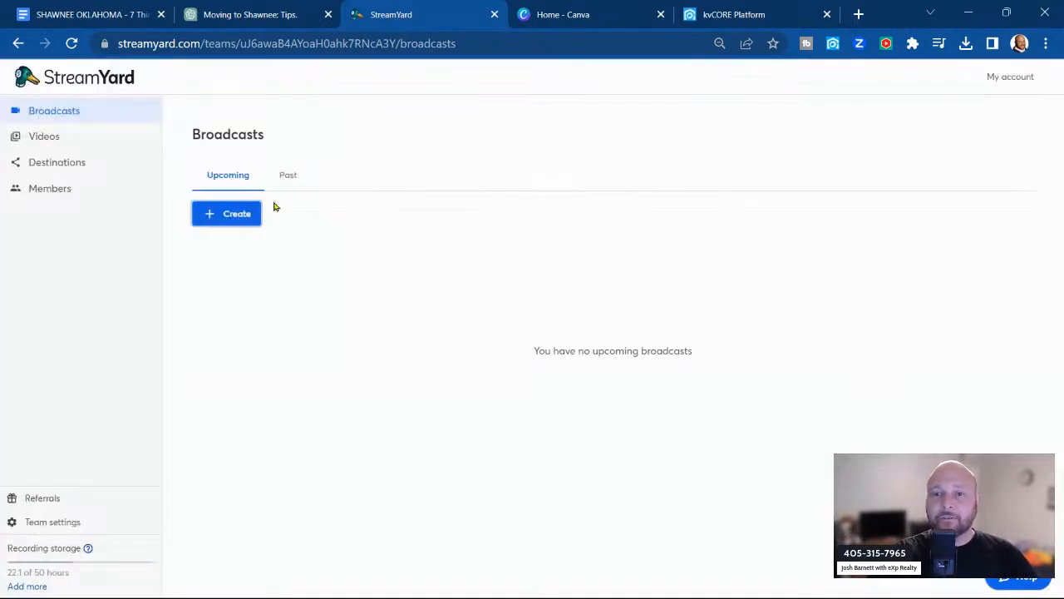
Start a new studio live stream and select the agent's eXp Realty Facebook page and the first YouTube channel as destinations
click(236, 214)
click(470, 186)
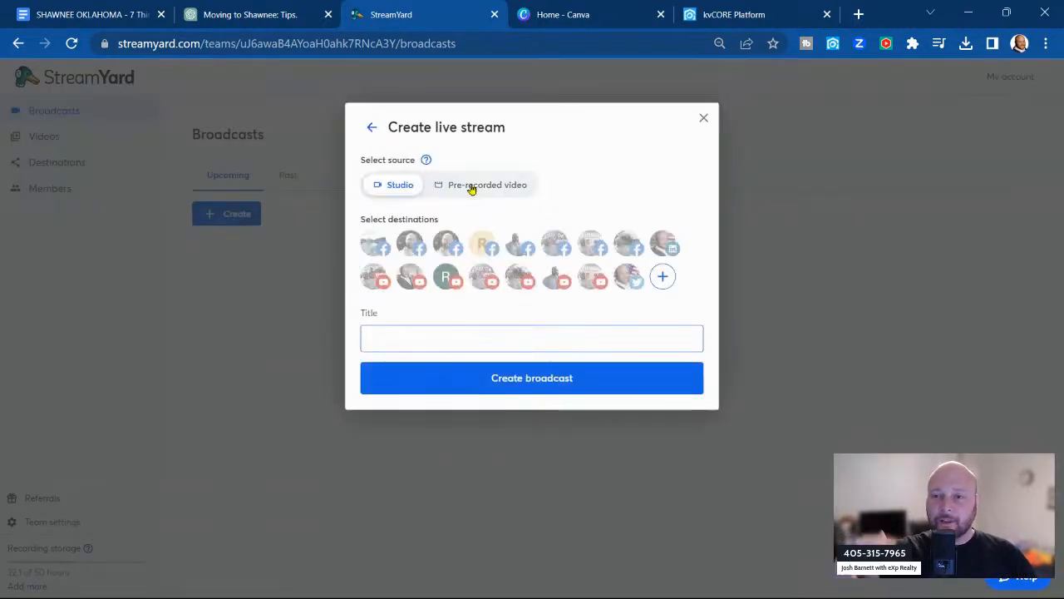
click(410, 245)
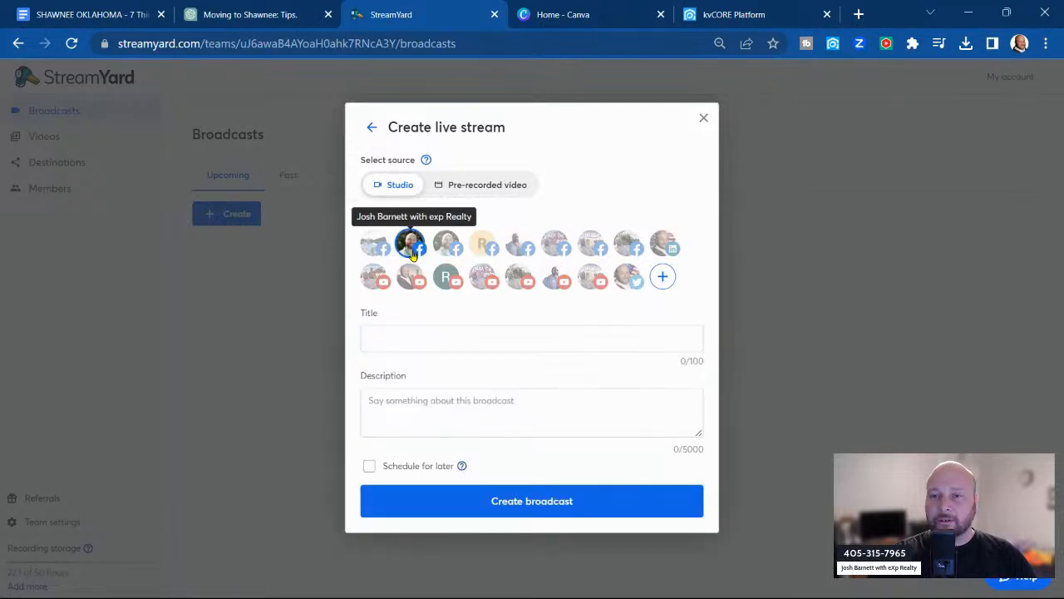
click(375, 282)
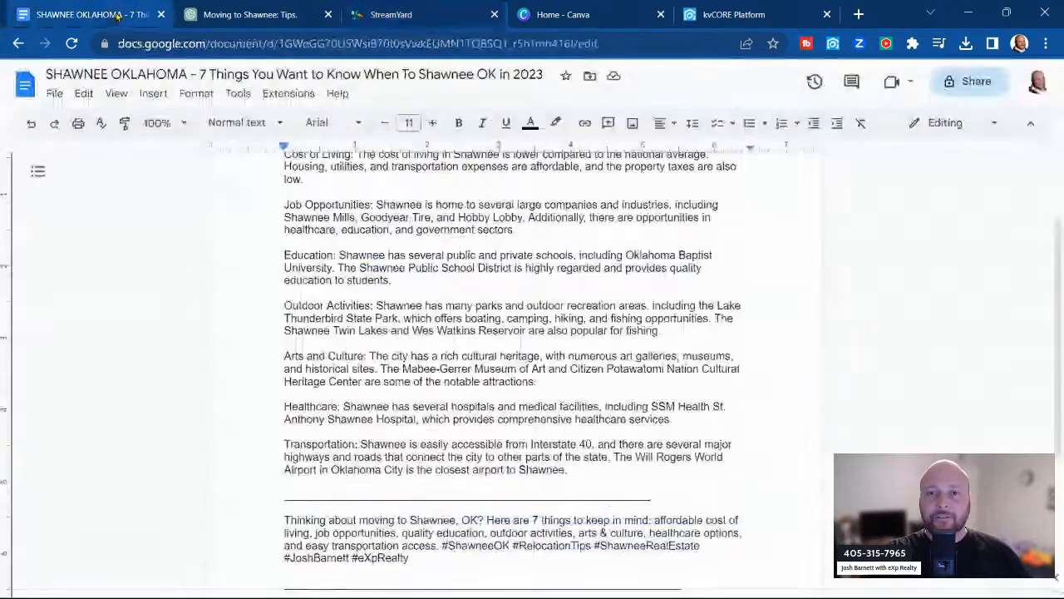
Copy the script from its title line through the Transportation paragraph in Google Docs and paste it as the StreamYard live stream description
click(120, 19)
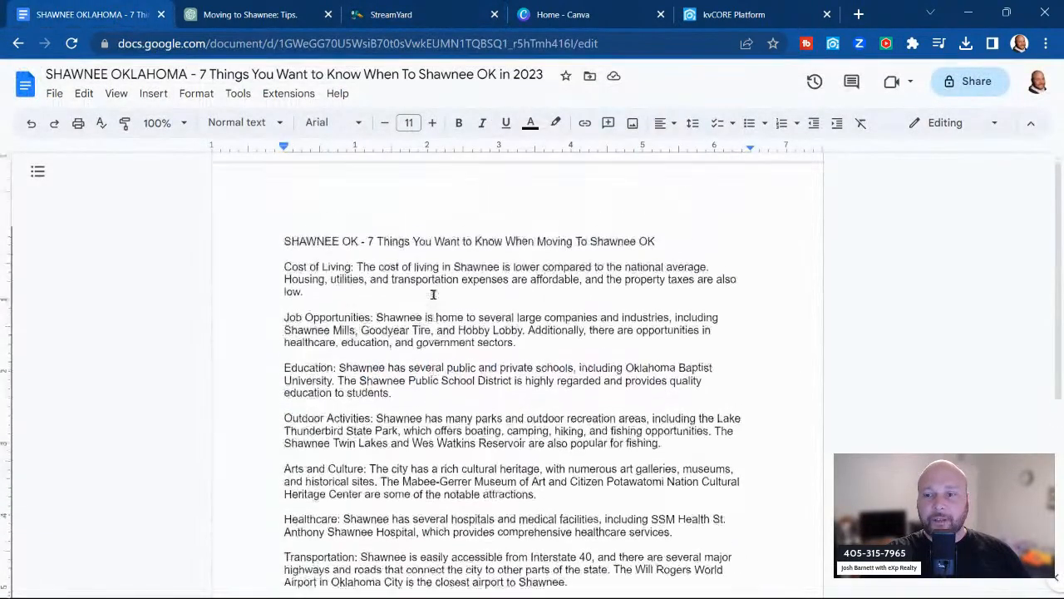
scroll(433, 294, down, 3)
drag(582, 337, 281, 246)
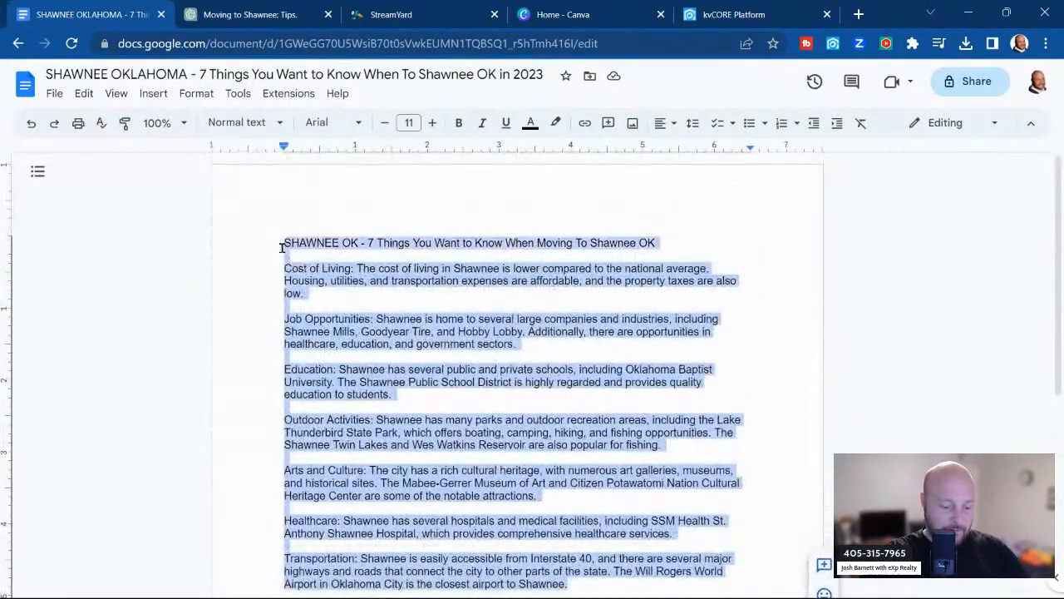
click(390, 15)
click(456, 402)
key(ctrl+v)
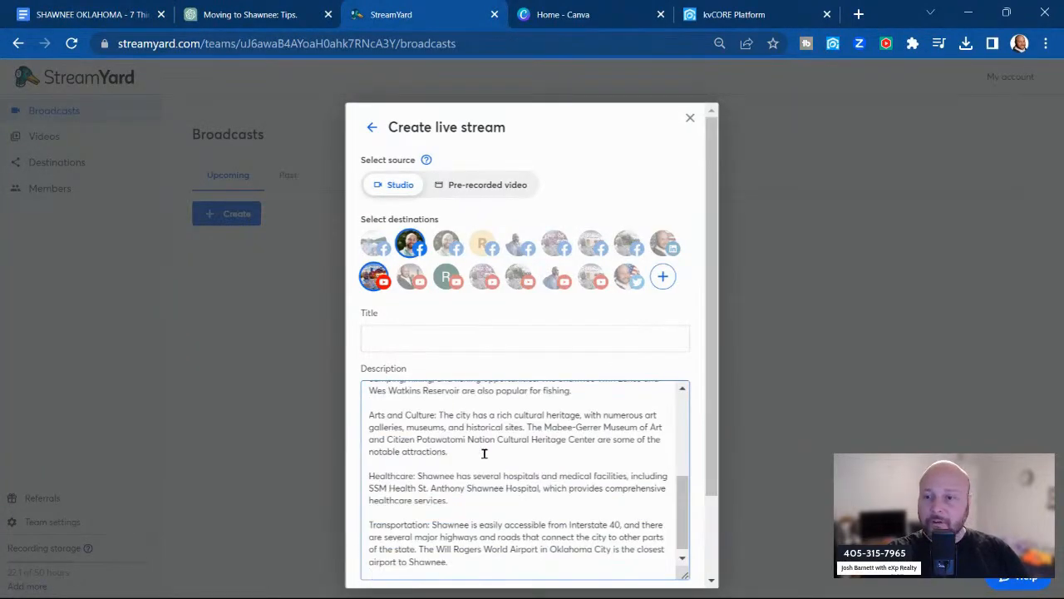
Copy the line "SHAWNEE OK - 7 Things You Want to Know When Moving To Shawnee OK" from the description into the live stream title
scroll(484, 454, up, 10)
drag(657, 394, 345, 397)
key(ctrl+c)
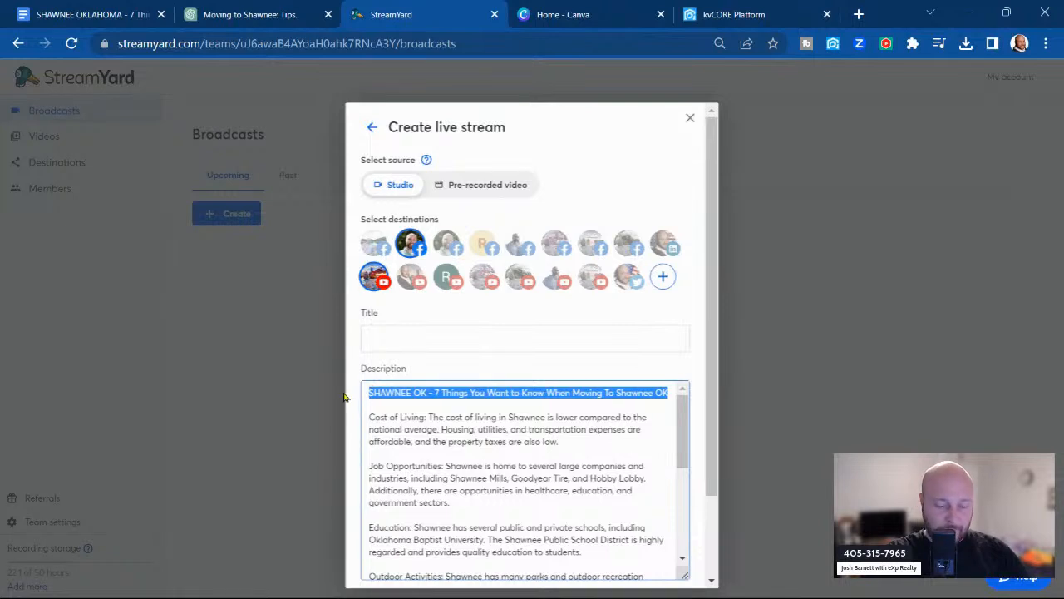
click(409, 338)
key(ctrl+v)
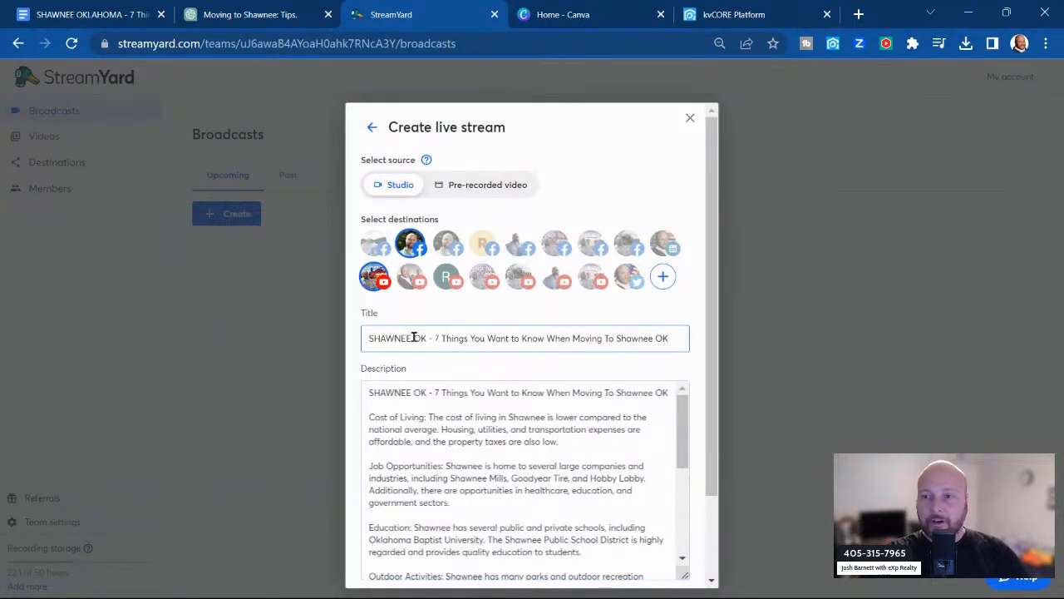
Look over the customized Facebook and YouTube destination details and close the live stream setup without creating the broadcast
scroll(527, 373, down, 6)
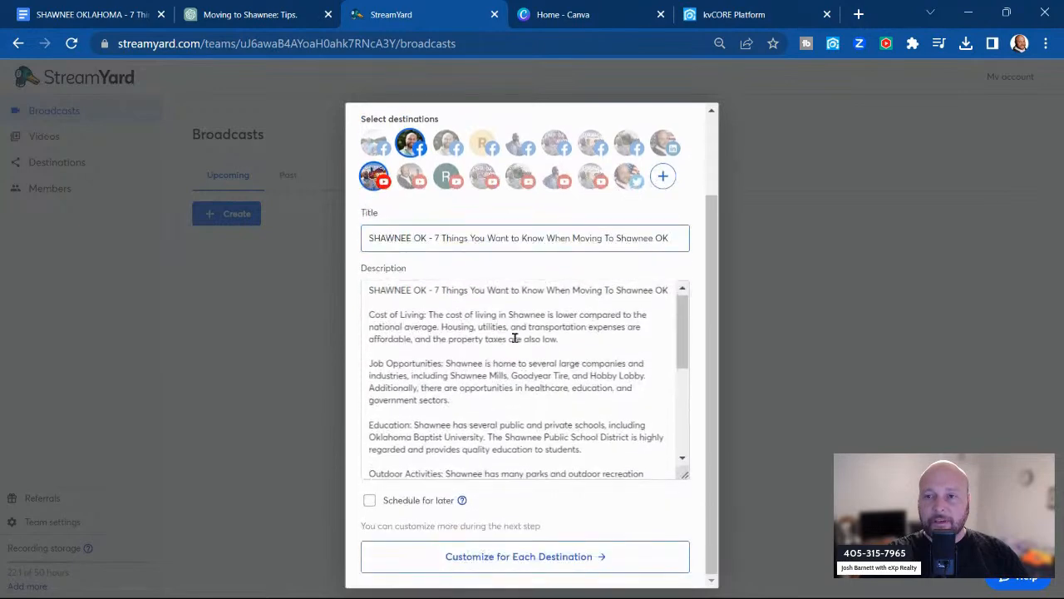
click(501, 553)
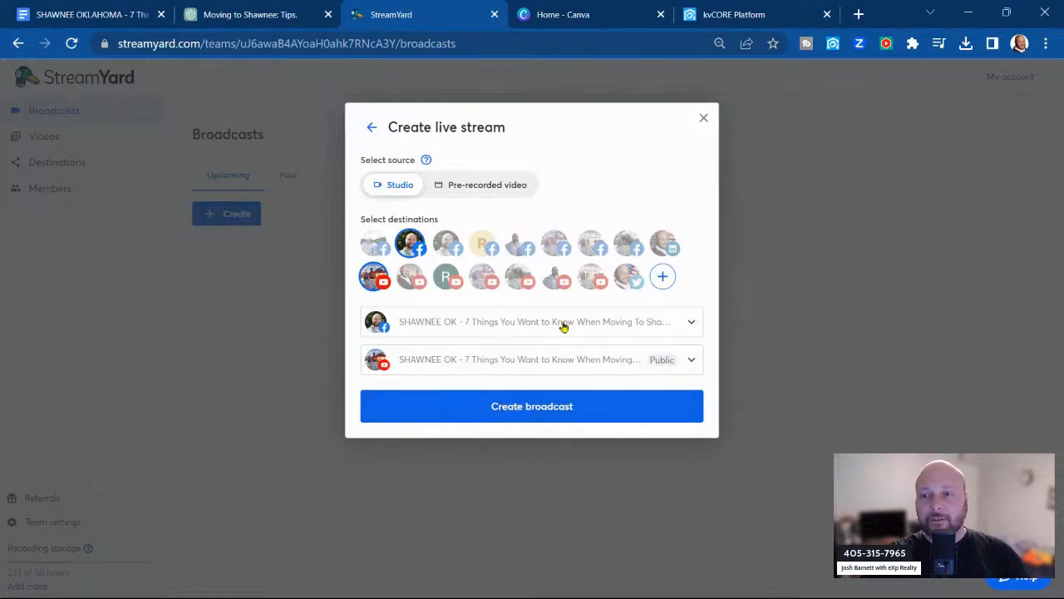
click(505, 327)
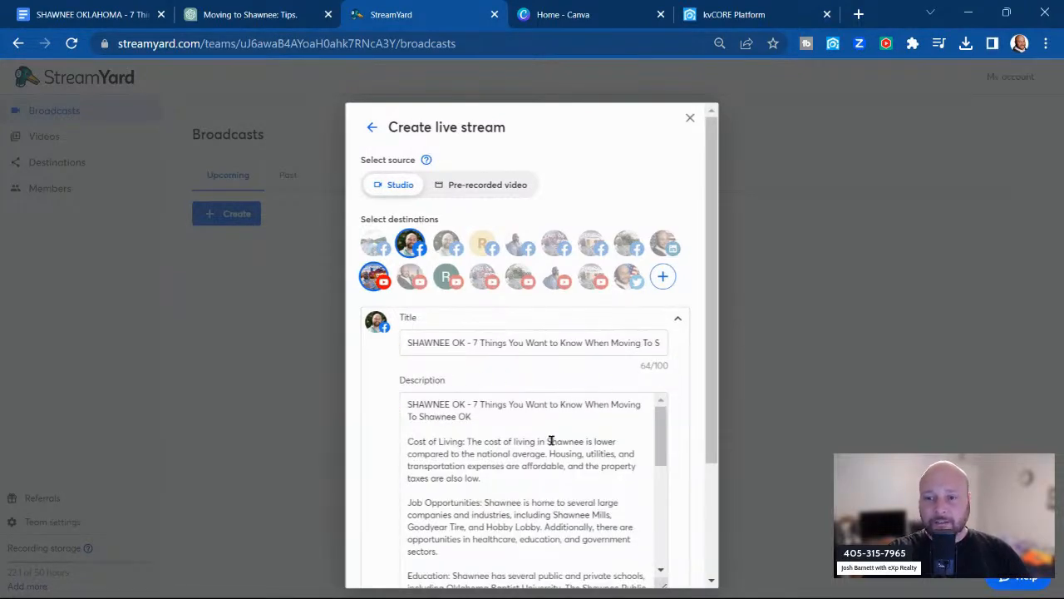
scroll(553, 436, down, 10)
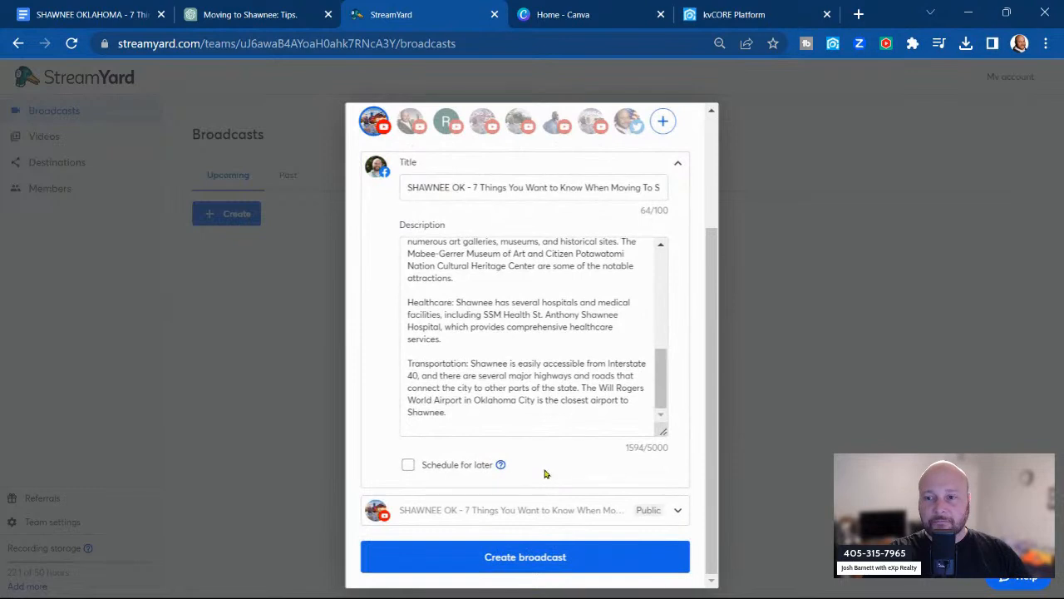
scroll(541, 498, up, 10)
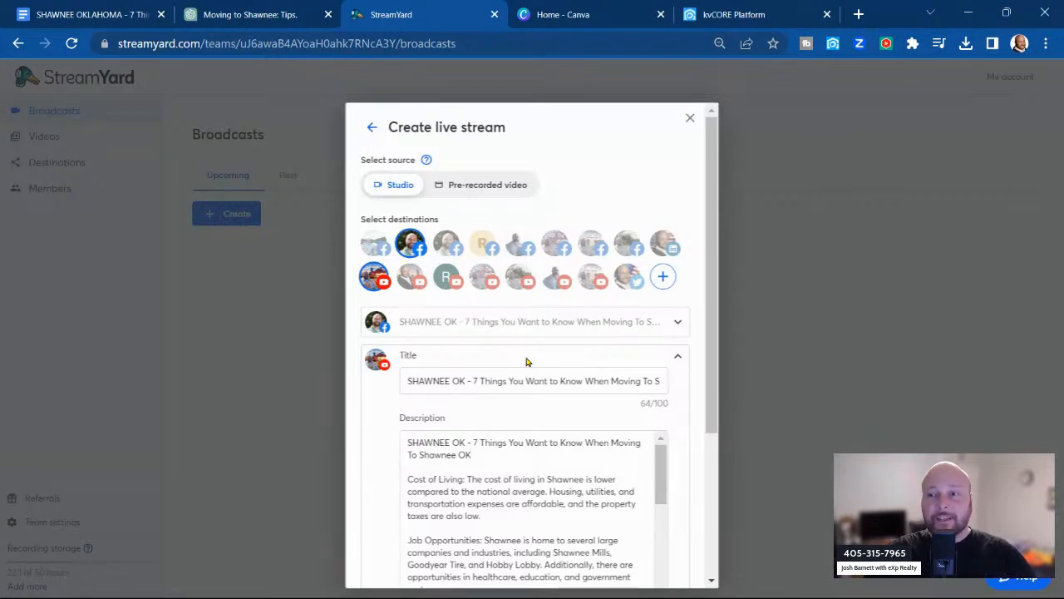
click(371, 128)
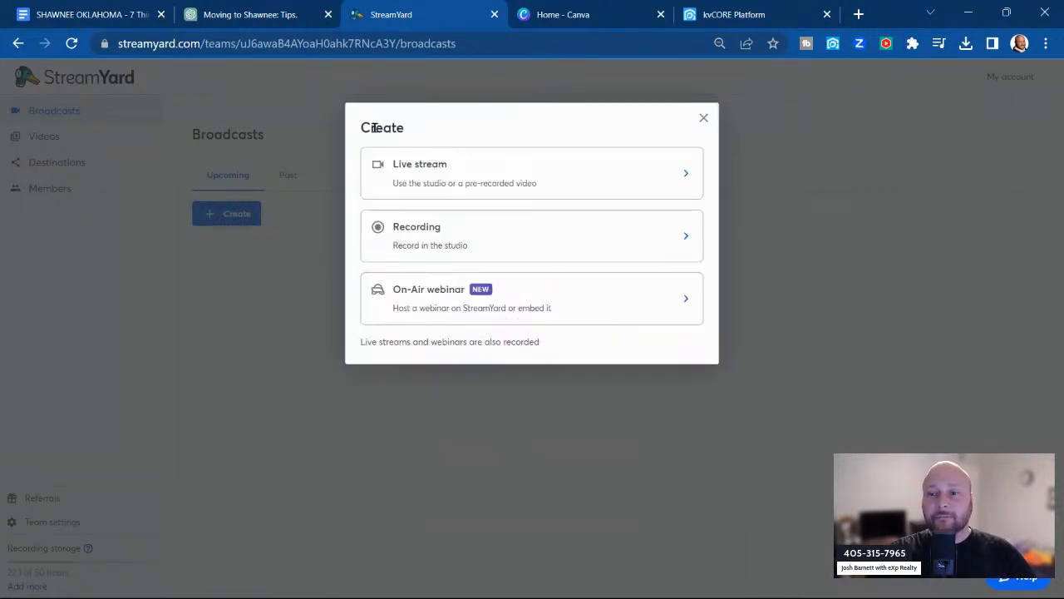
click(703, 117)
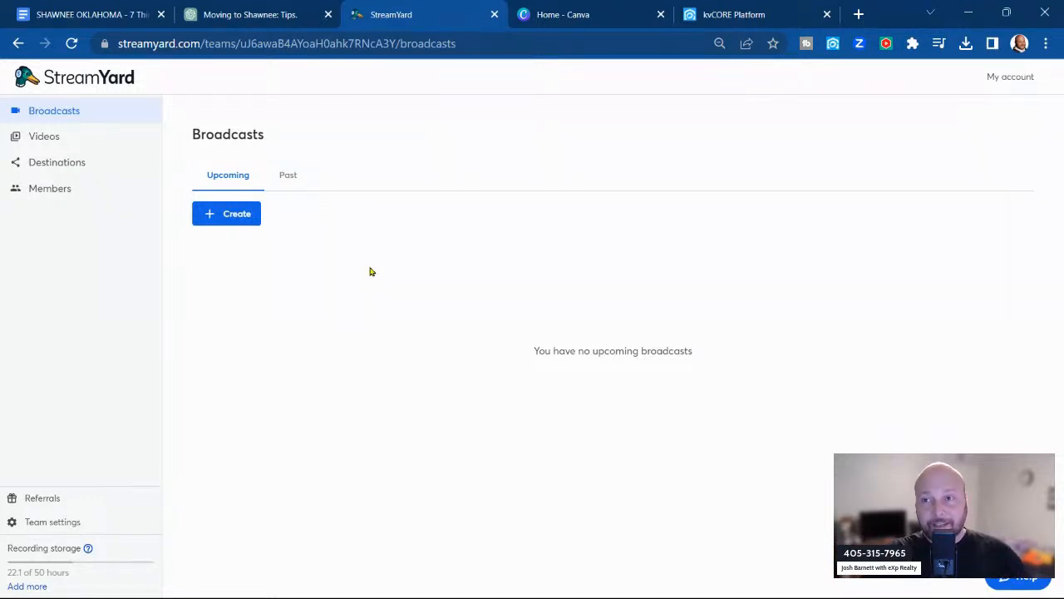
Switch to Canva and create a blank YouTube Thumbnail design
click(569, 22)
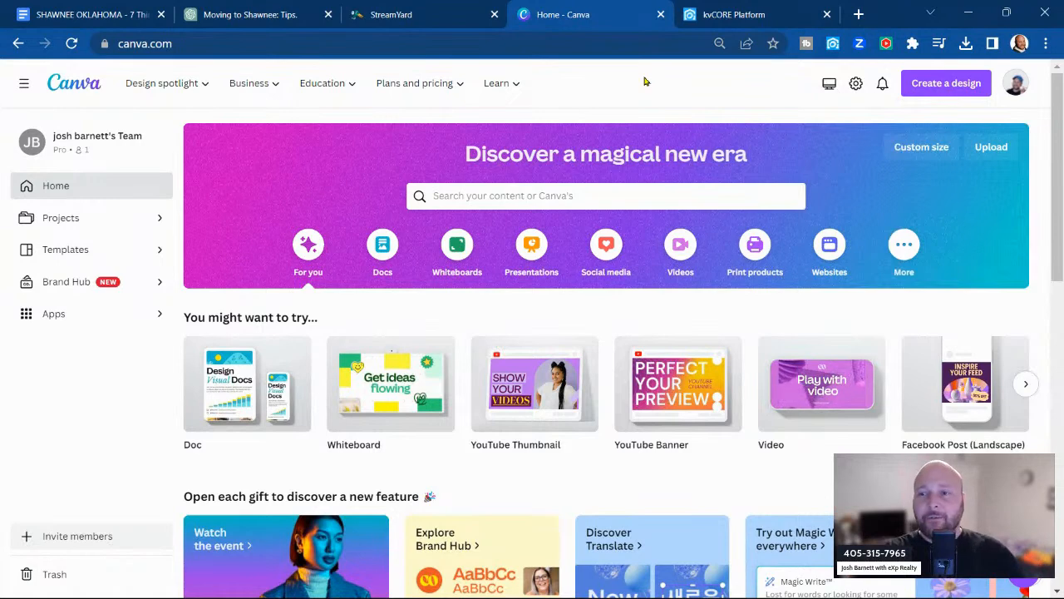
click(925, 84)
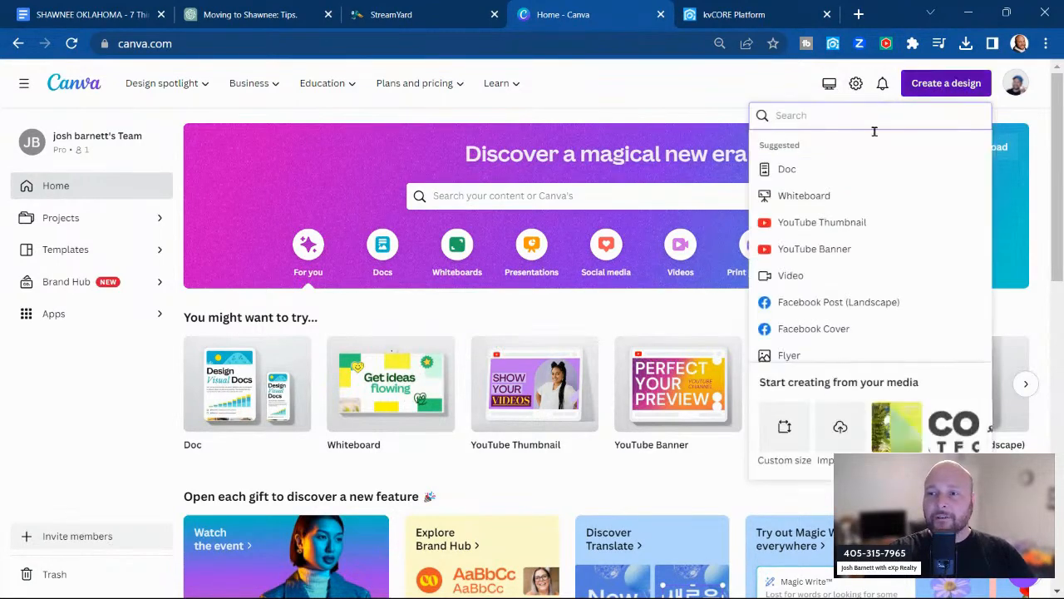
click(850, 235)
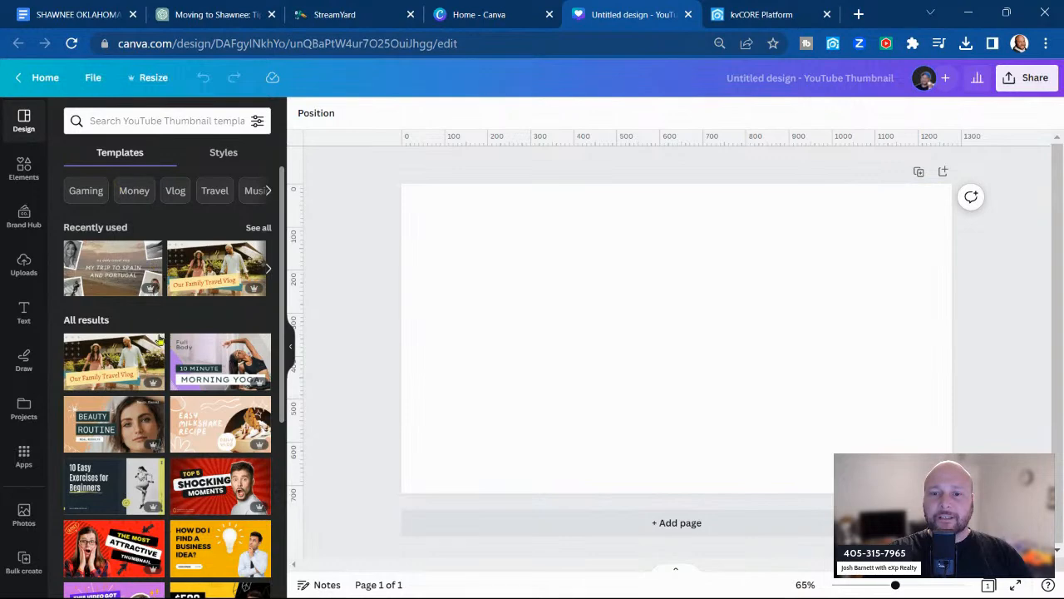
Browse the suggested YouTube thumbnail templates for a suitable layout
scroll(160, 317, down, 5)
scroll(156, 330, down, 3)
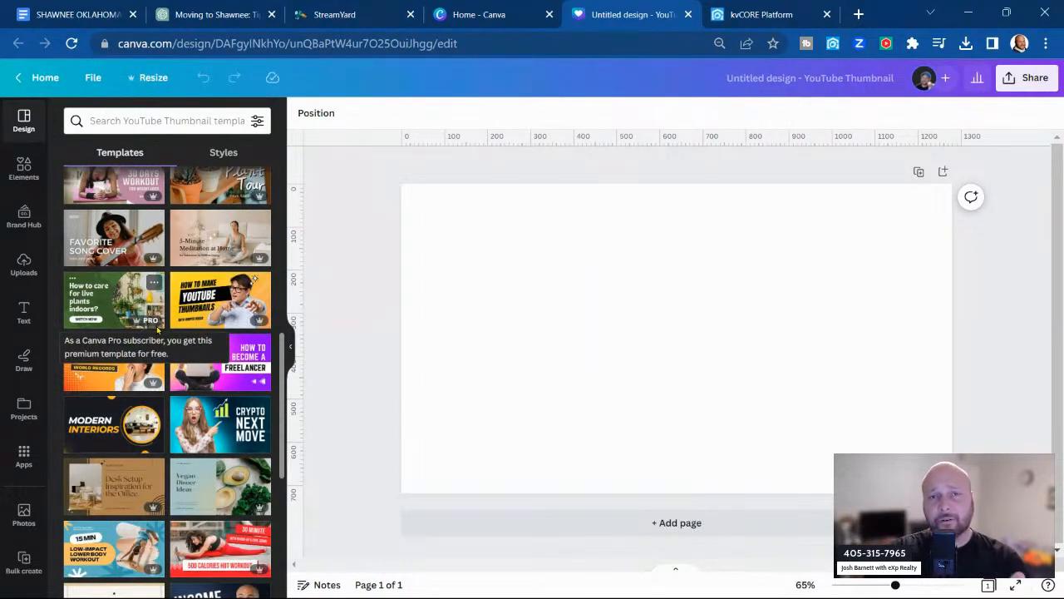
scroll(156, 330, down, 4)
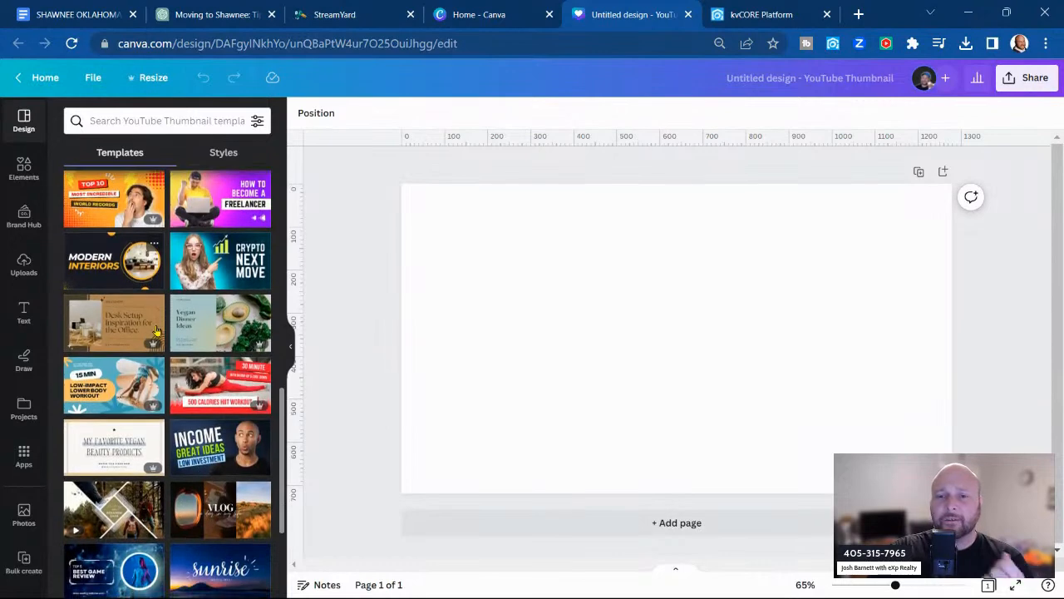
scroll(156, 330, down, 3)
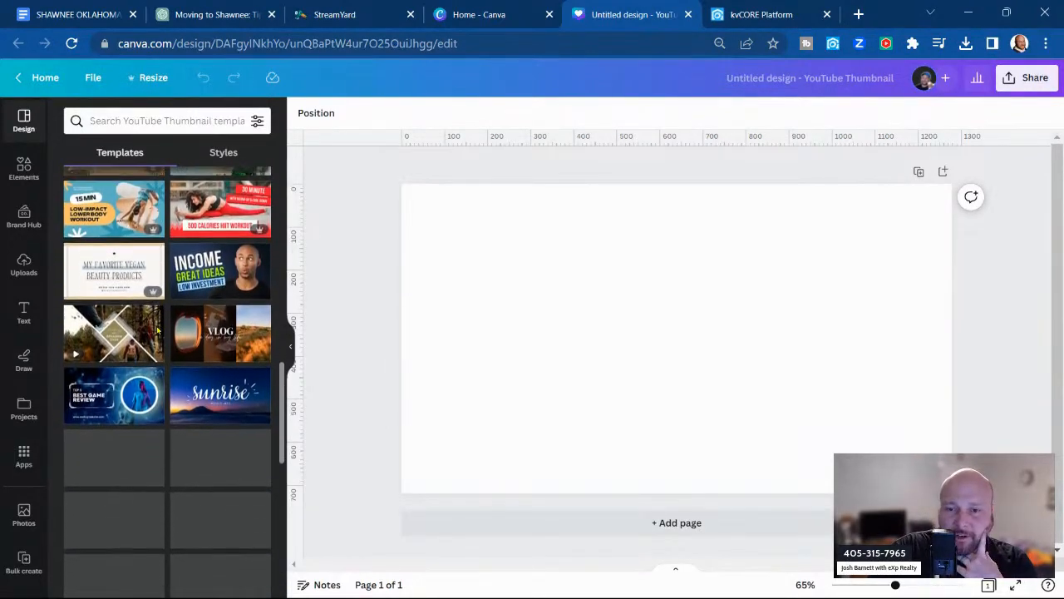
scroll(156, 330, down, 2)
scroll(156, 324, up, 1)
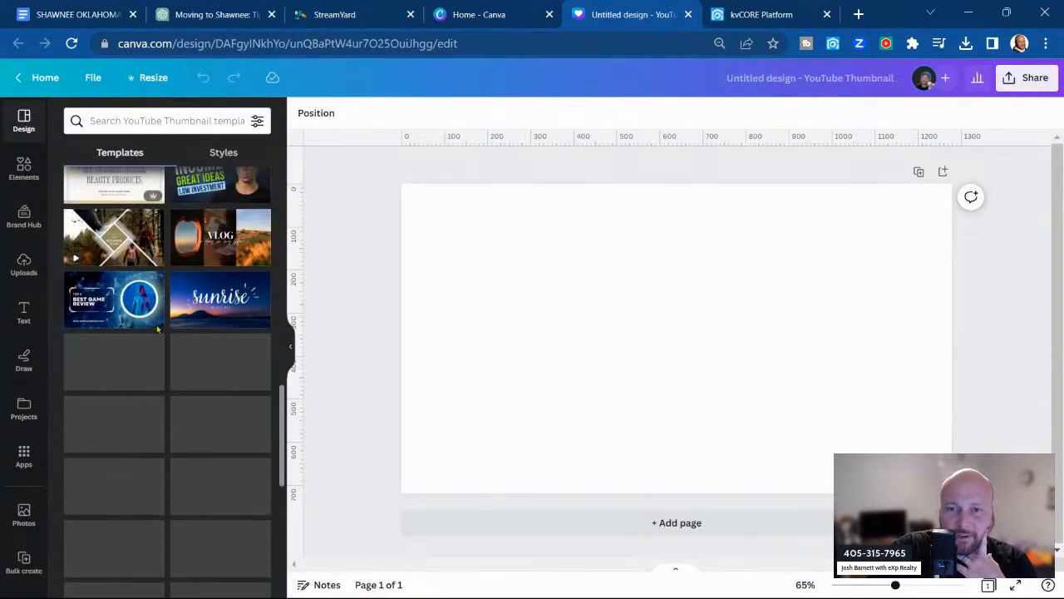
scroll(157, 335, down, 2)
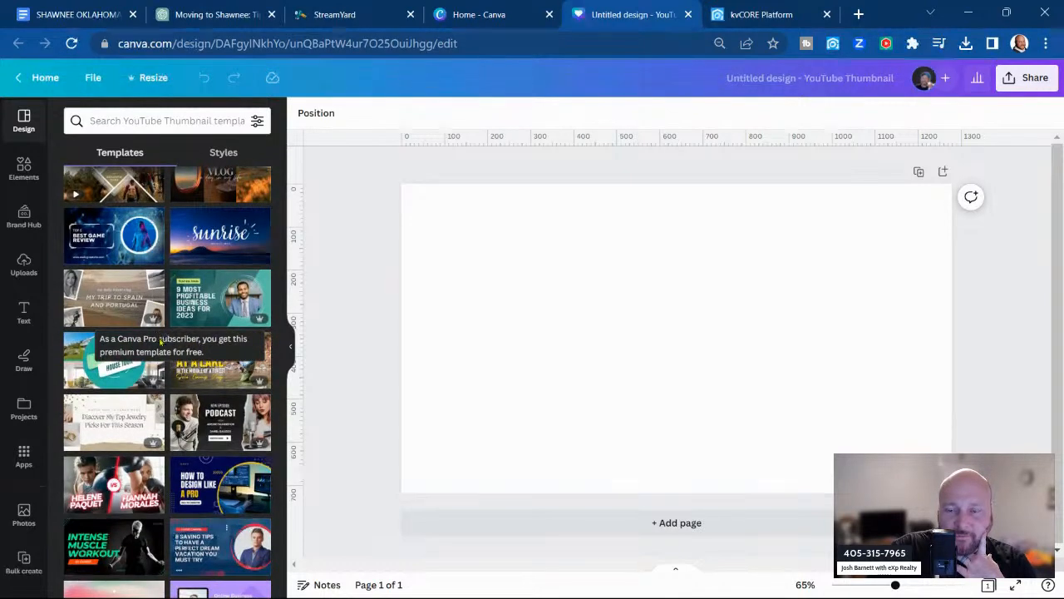
scroll(139, 201, down, 1)
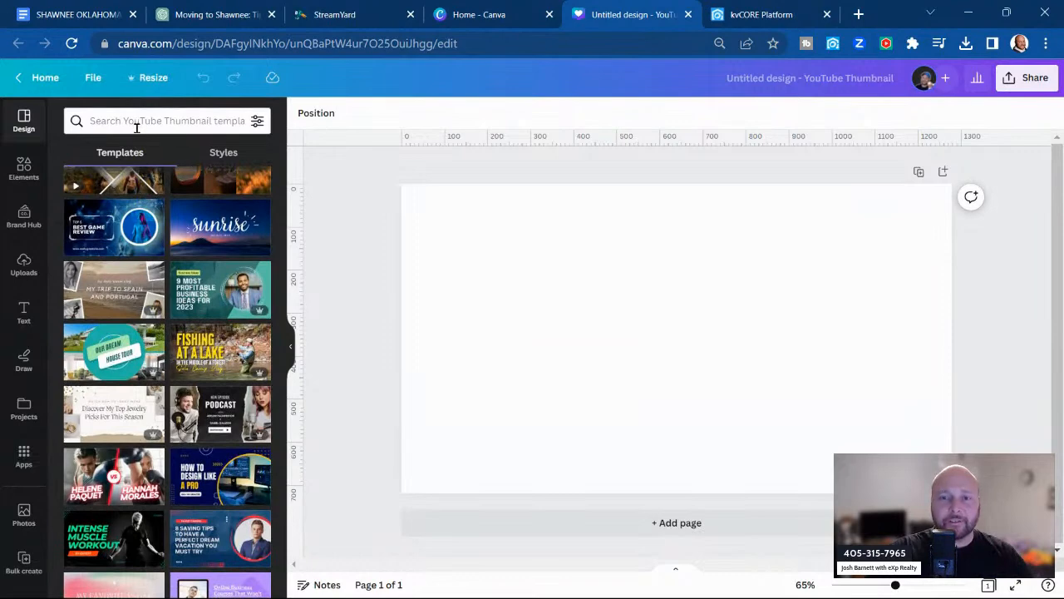
Search the thumbnail templates for "shawnee oklahoma" and for "oklahoma" alone
click(136, 122)
text(shawnee)
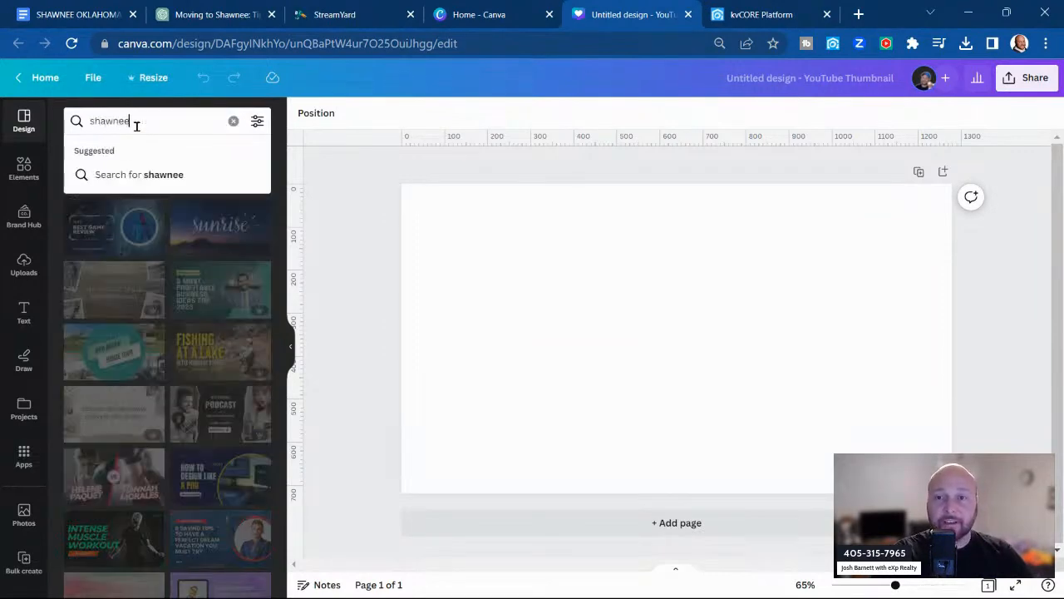
text( oklahoma)
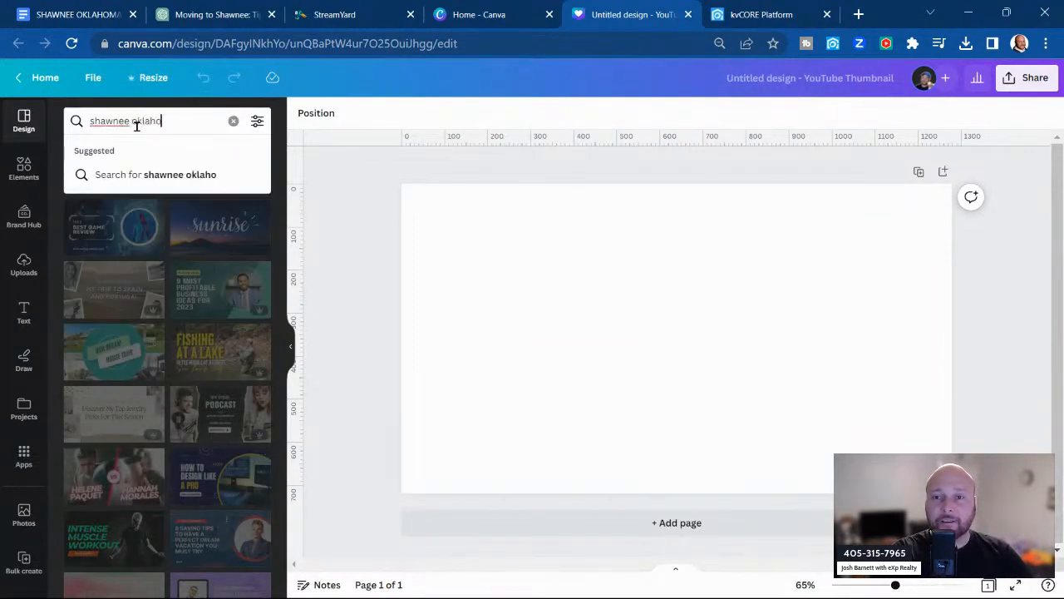
key(Return)
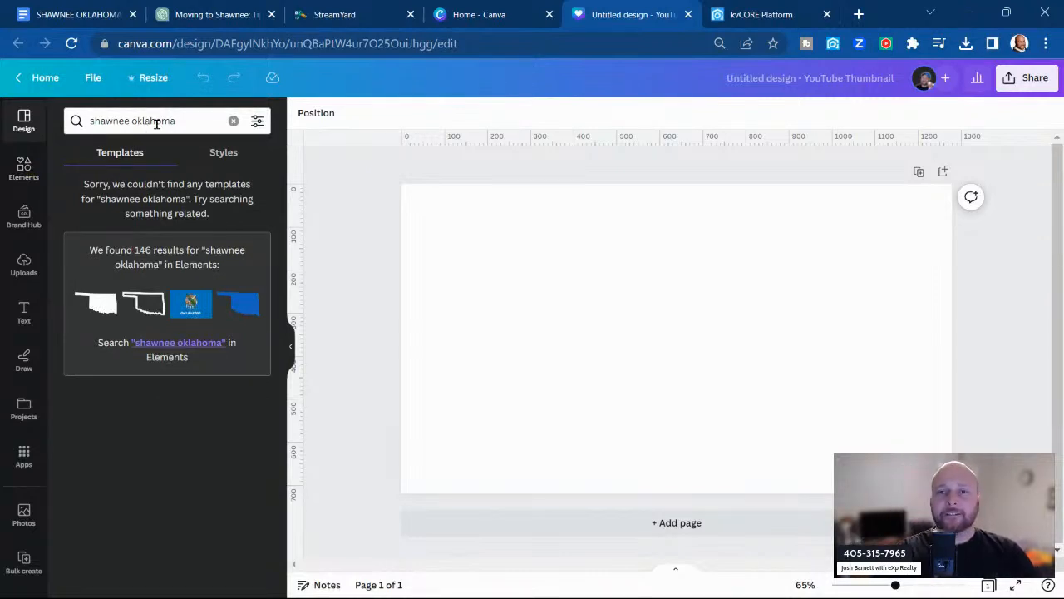
drag(132, 120, 76, 122)
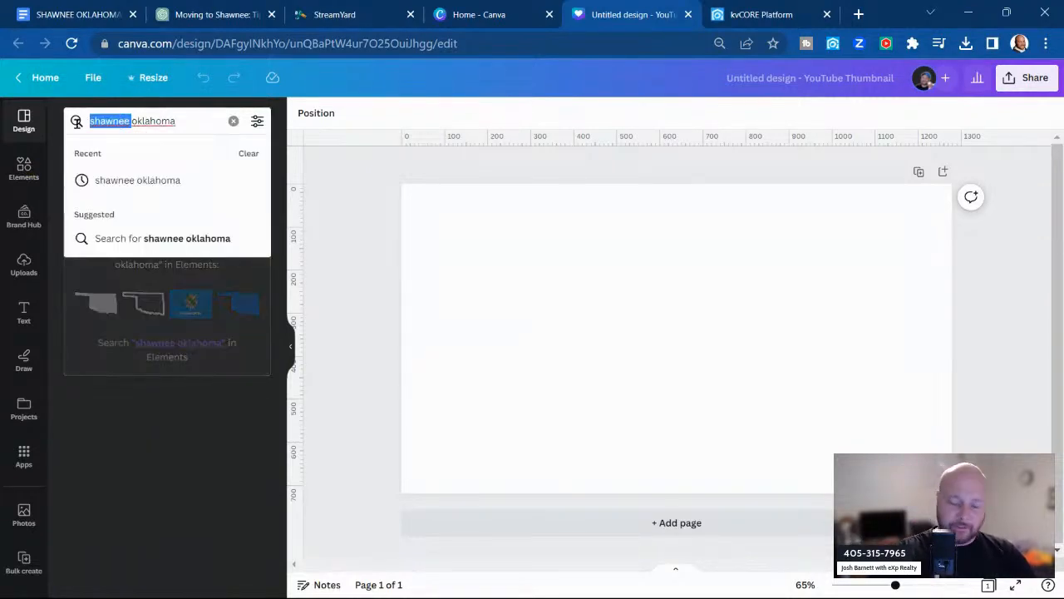
key(BackSpace)
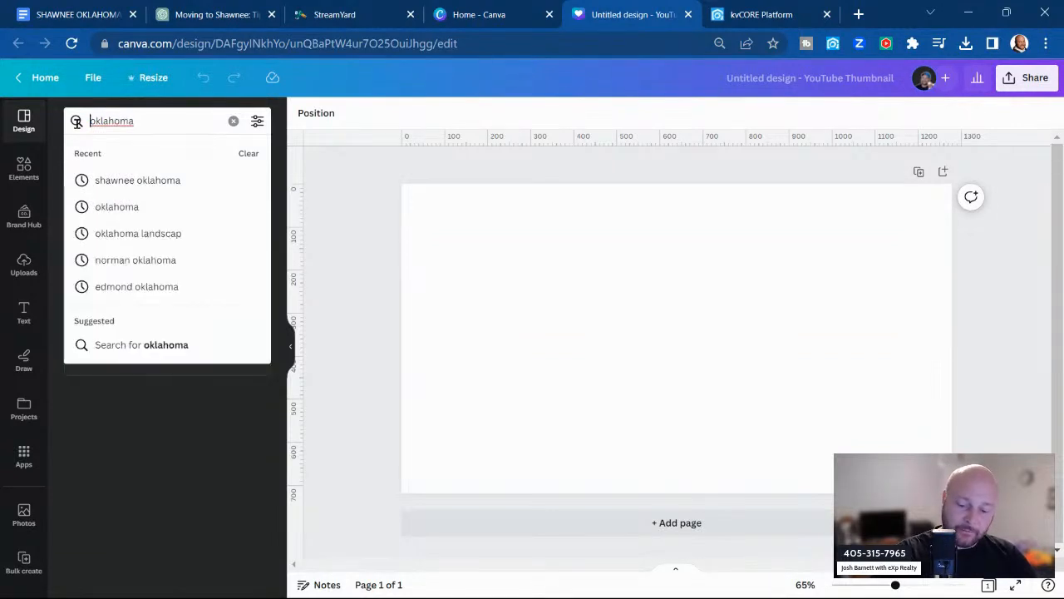
key(Return)
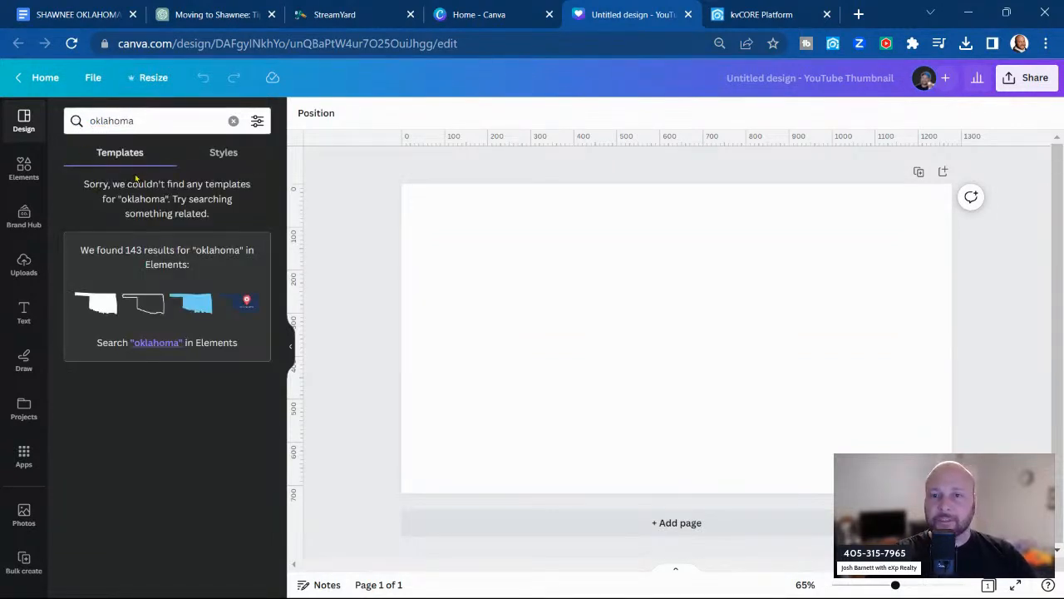
Search the thumbnail templates for "real estate" and apply the "10 Tips for Choosing a Real Estate Agency" template to the page
click(143, 125)
key(ctrl+a)
text(real e)
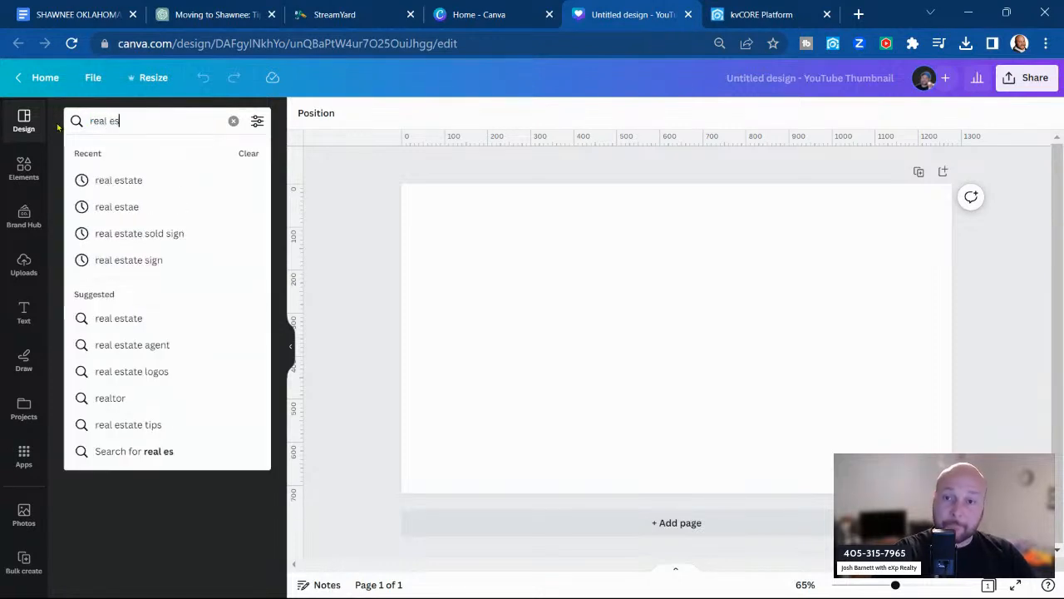
text(state)
key(Return)
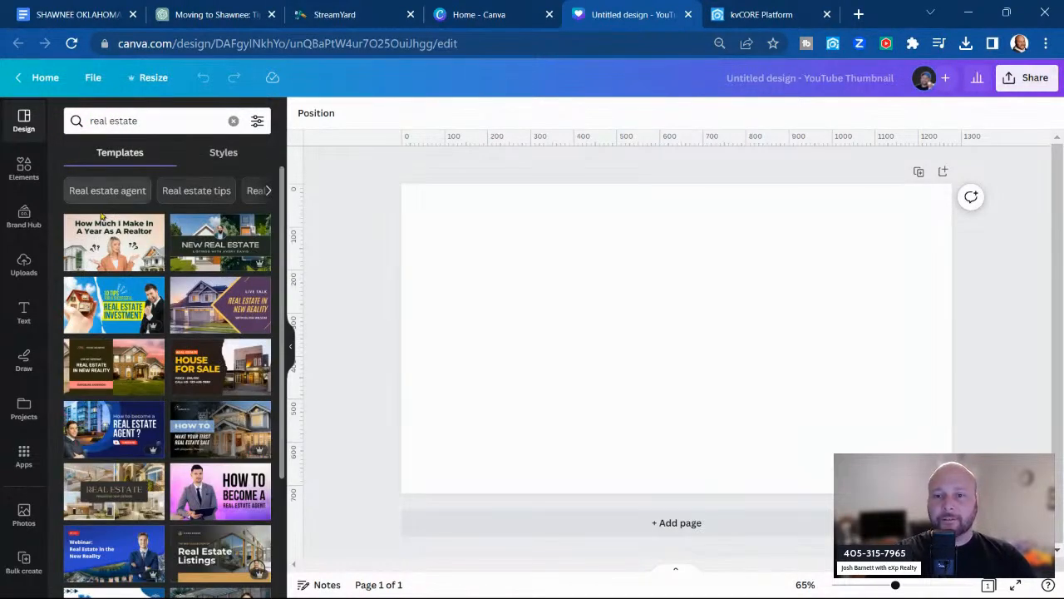
scroll(103, 242, down, 3)
scroll(105, 263, down, 3)
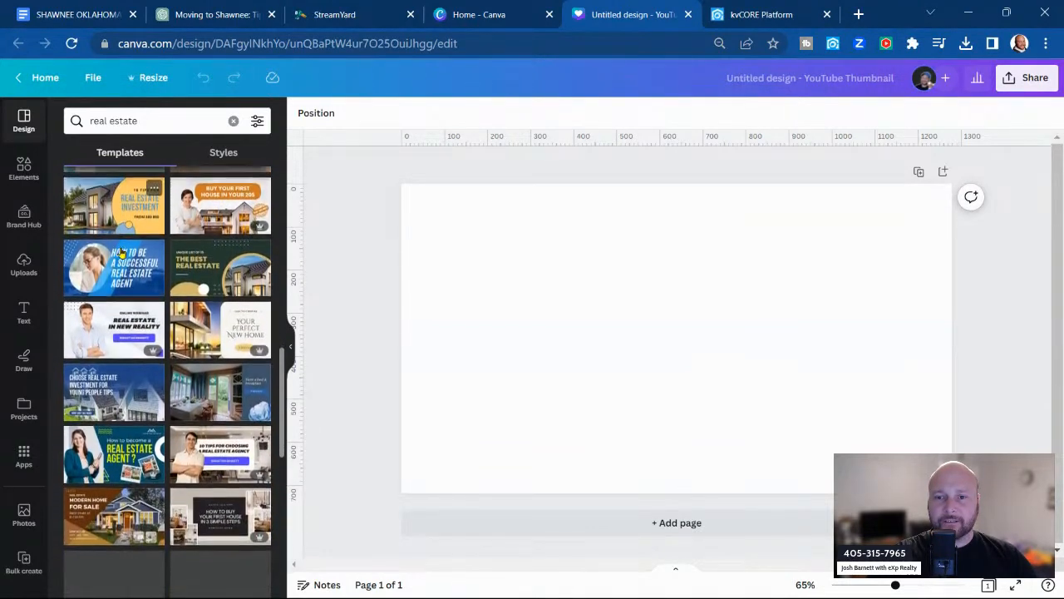
scroll(121, 255, down, 1)
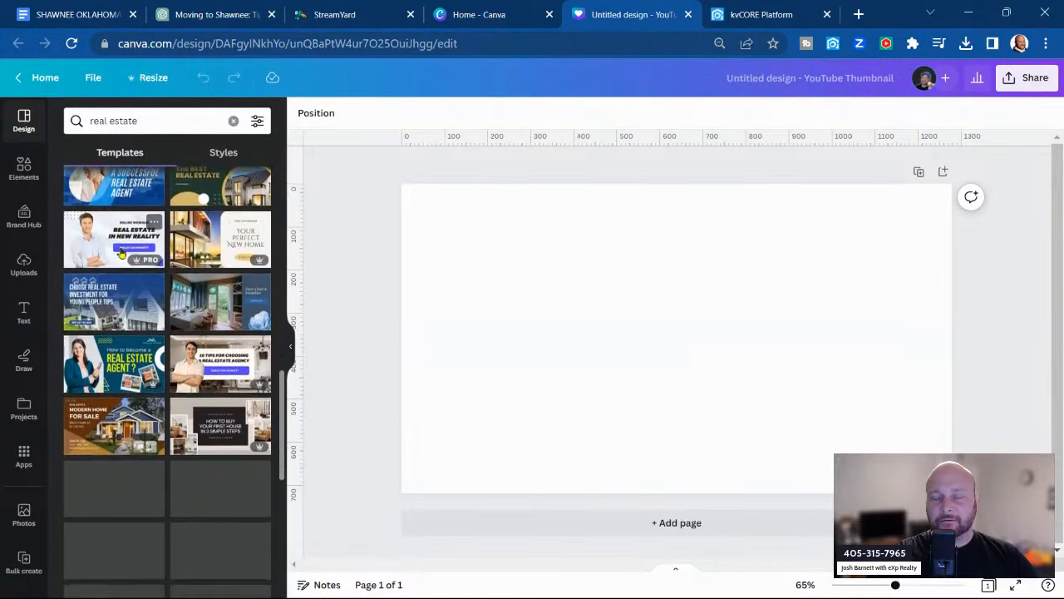
scroll(122, 254, down, 1)
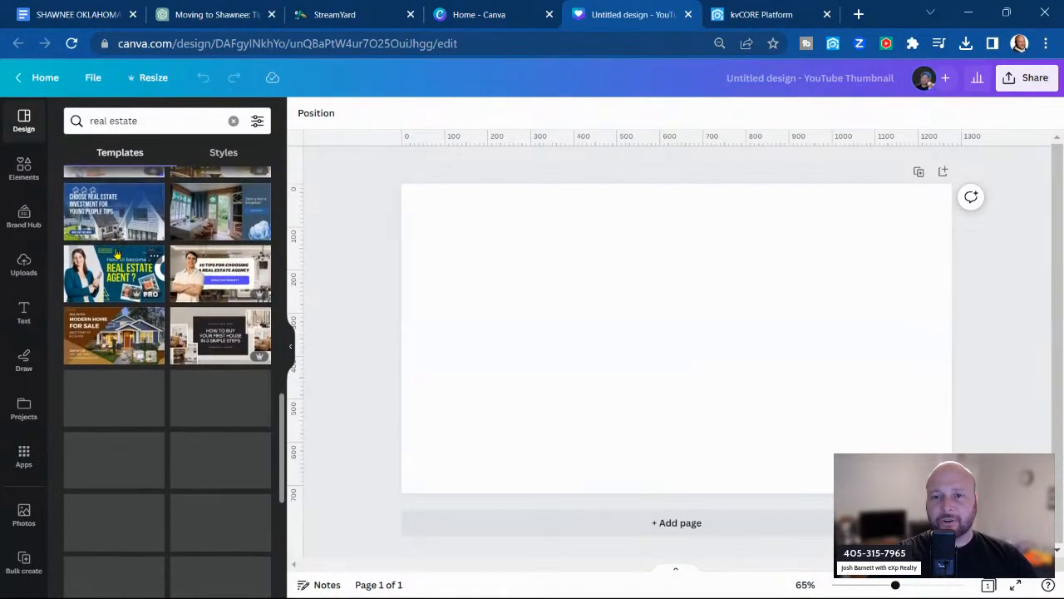
click(214, 278)
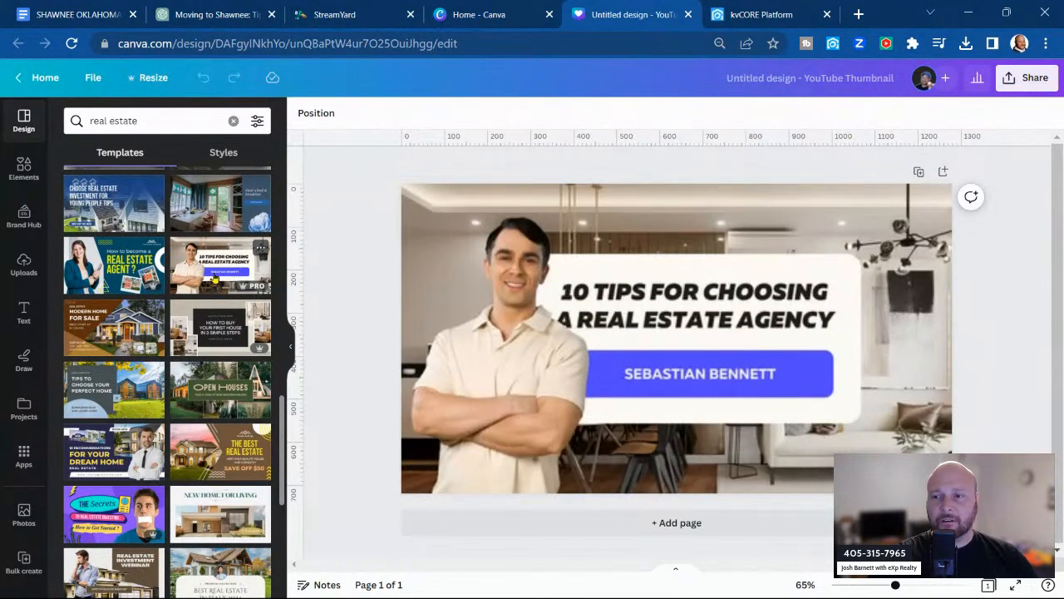
Remove the cutout photo of the man with crossed arms from the thumbnail
click(473, 301)
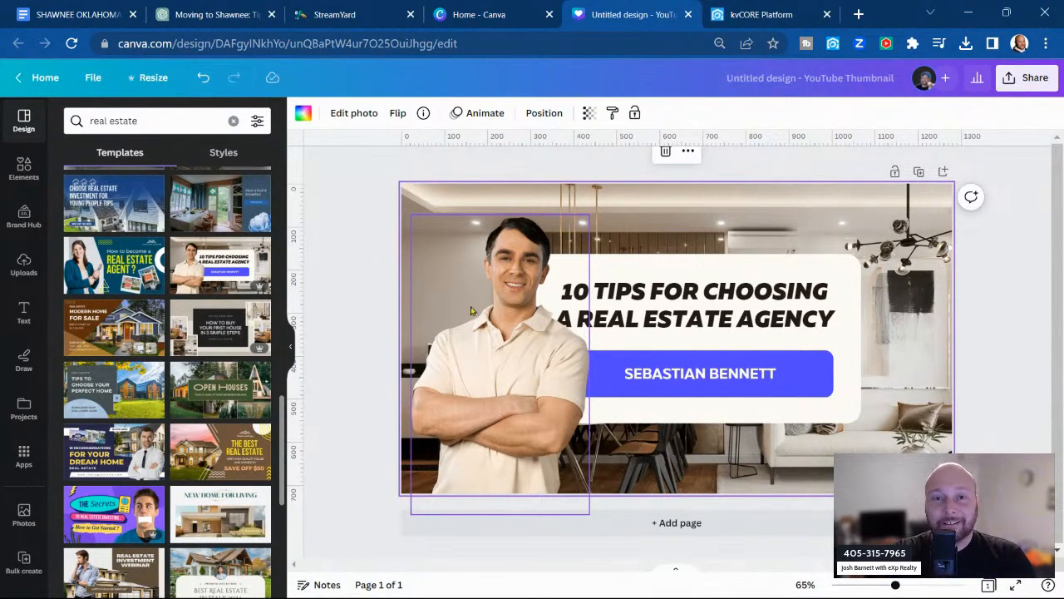
click(504, 343)
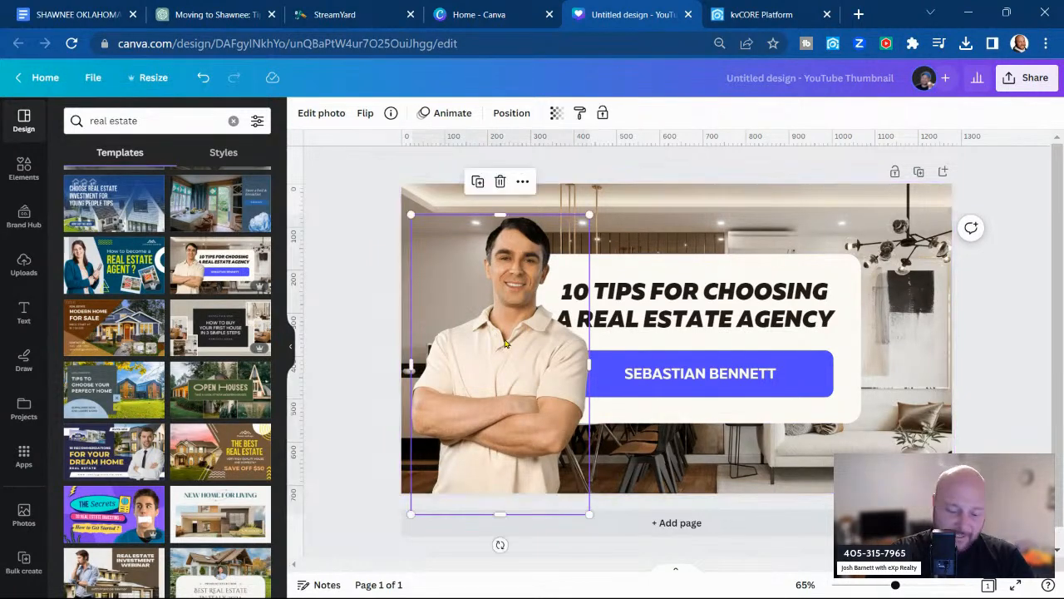
key(Delete)
Replace the headline "10 Tips for Choosing a Real Estate Agency" with "SHAWNEE, OK"
double_click(644, 311)
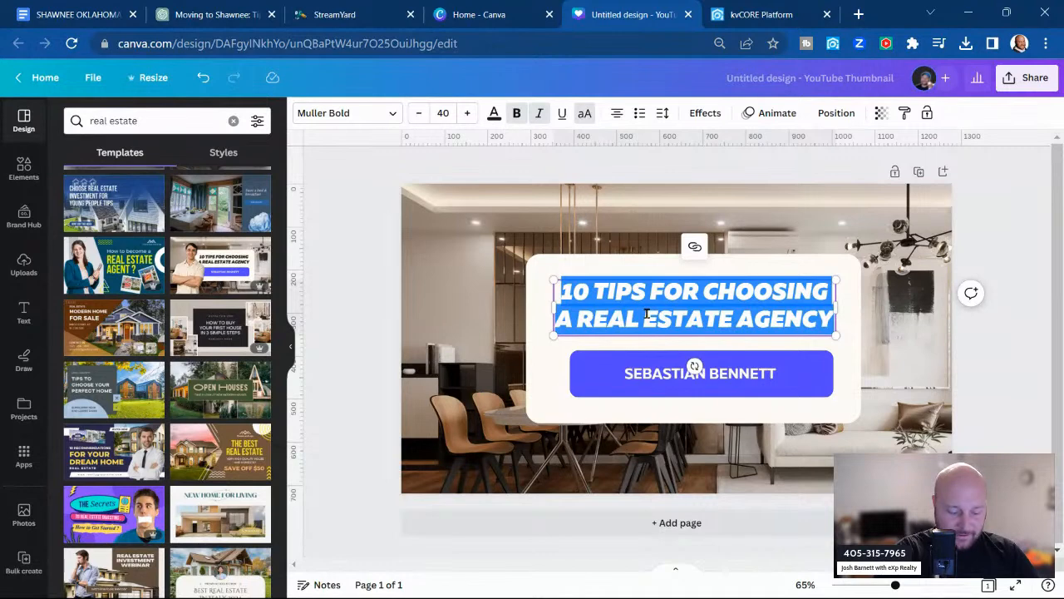
text(SHAW)
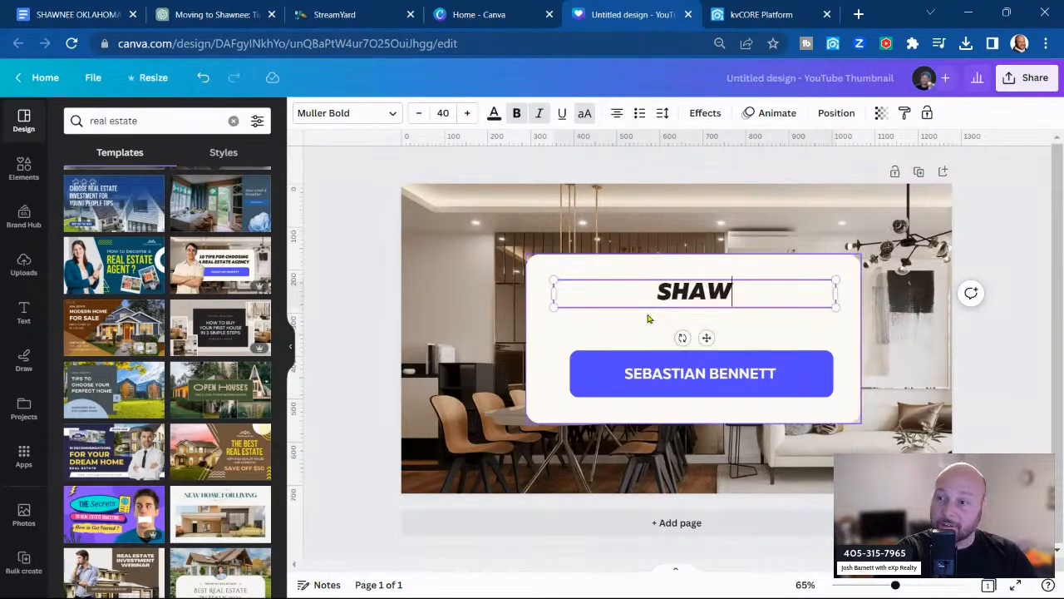
text(NEE)
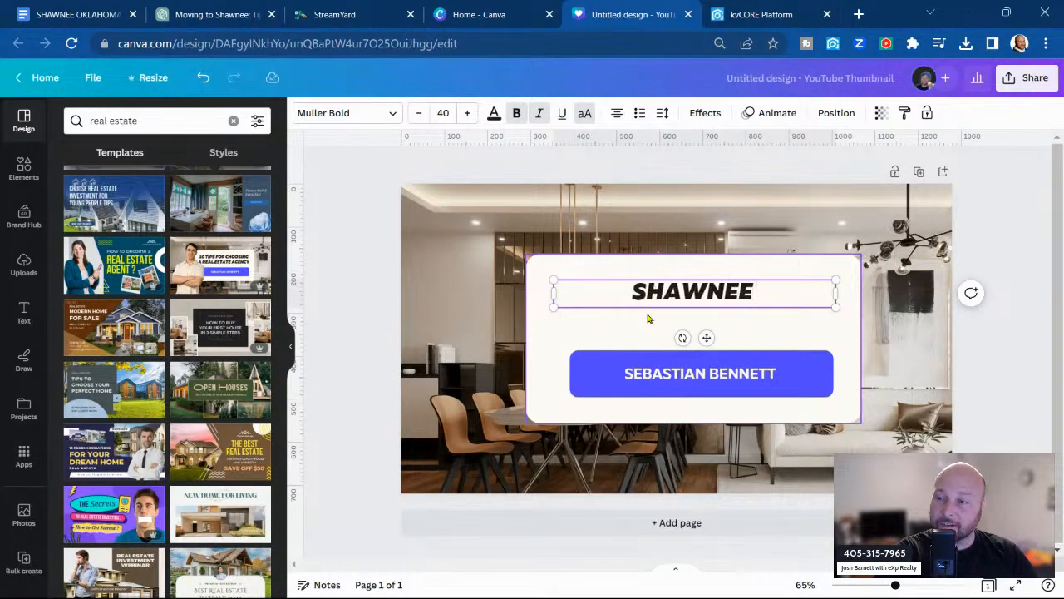
key(BackSpace)
text(, OK)
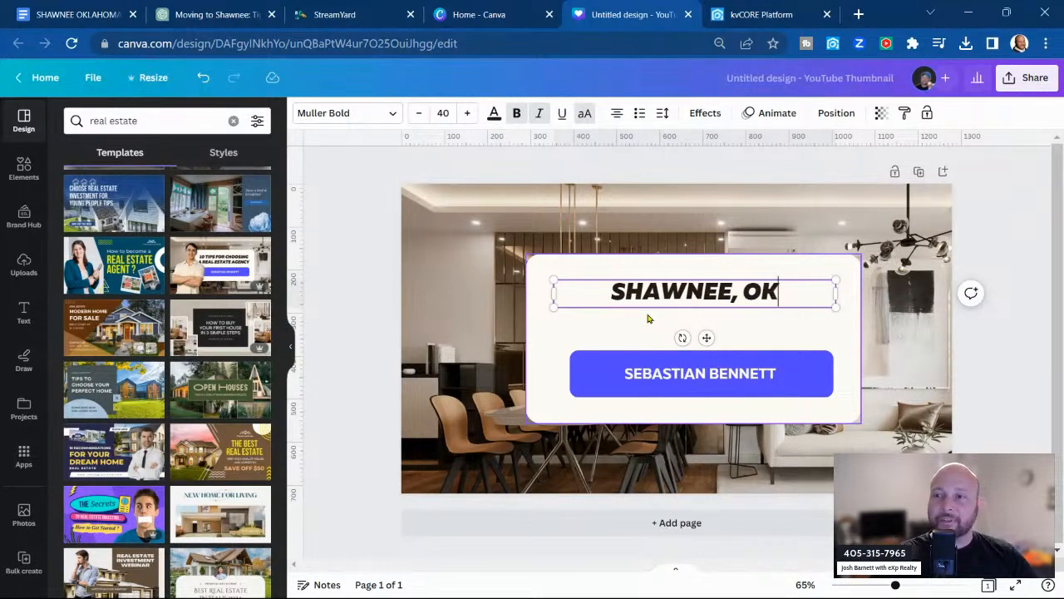
Change the "SHAWNEE, OK" headline's font to Impact and enlarge it to about 97.8 so it spans the white box
triple_click(791, 293)
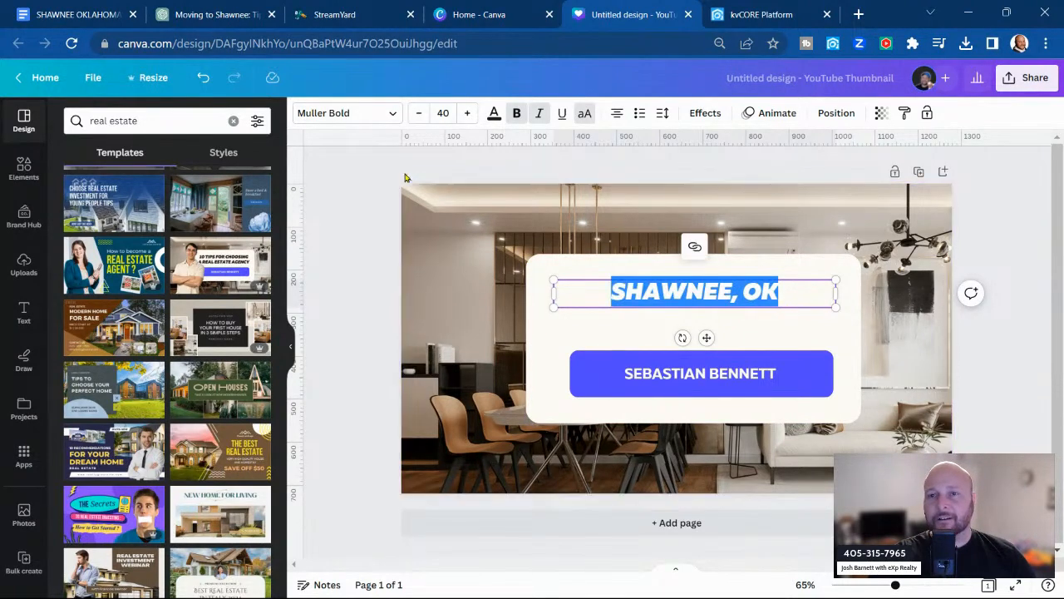
click(370, 117)
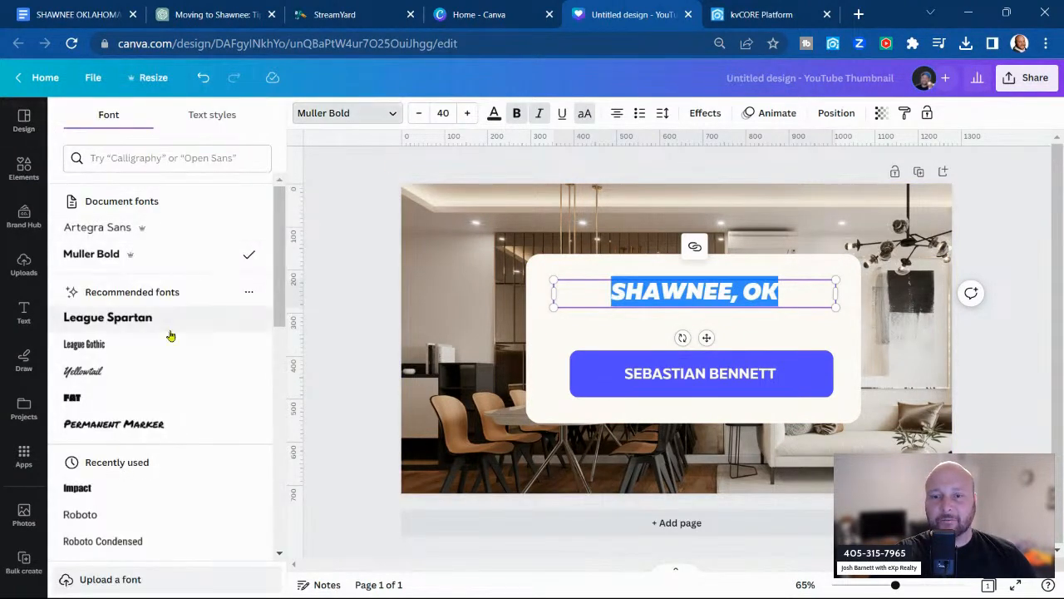
click(130, 494)
click(786, 305)
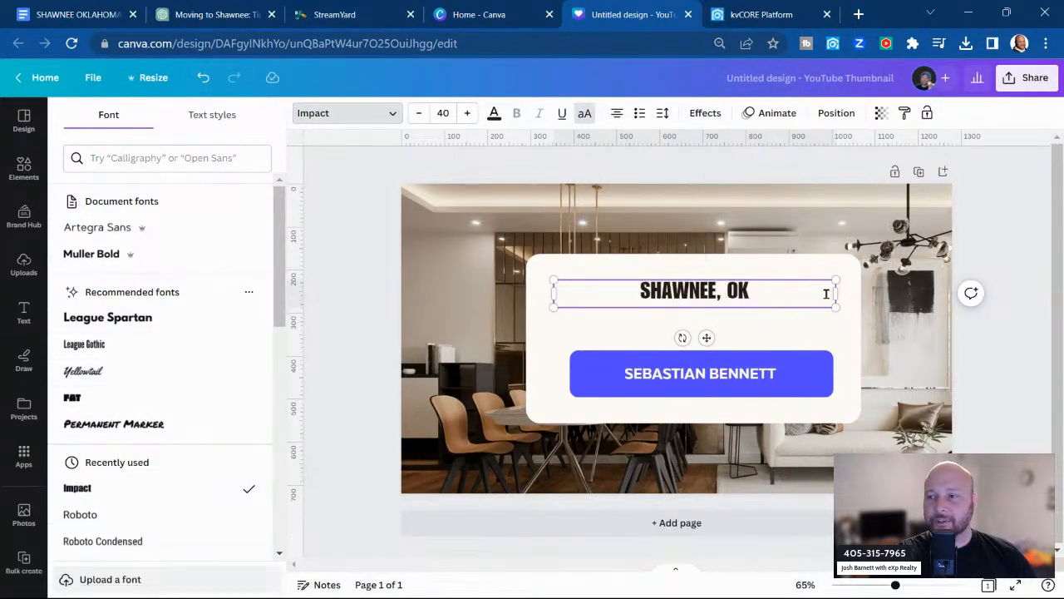
drag(835, 292, 842, 346)
Replace the placeholder name in the blue bar with "WHAT TO KNOW"
click(696, 375)
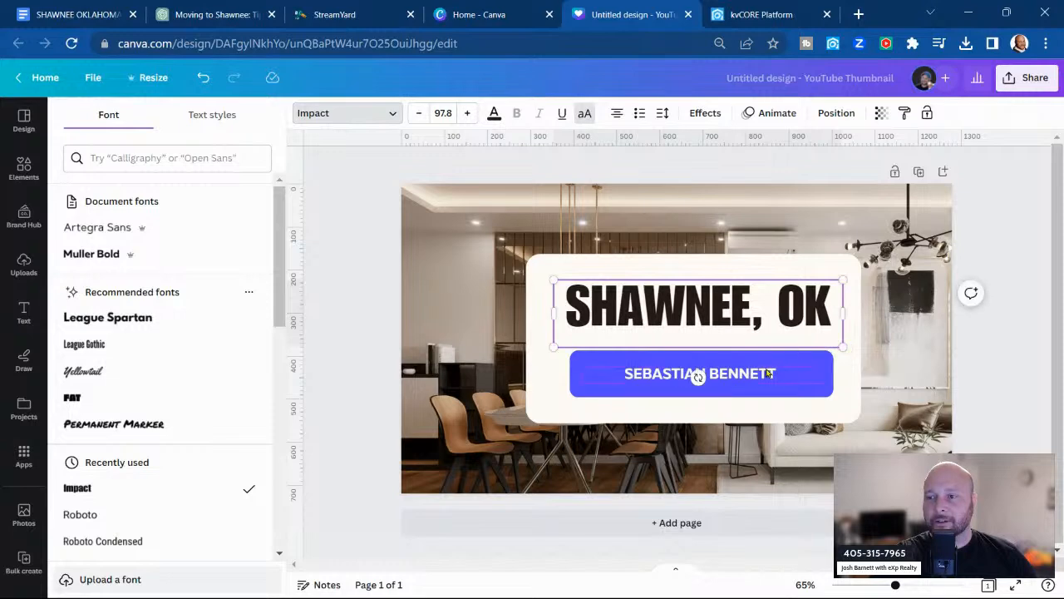
click(763, 375)
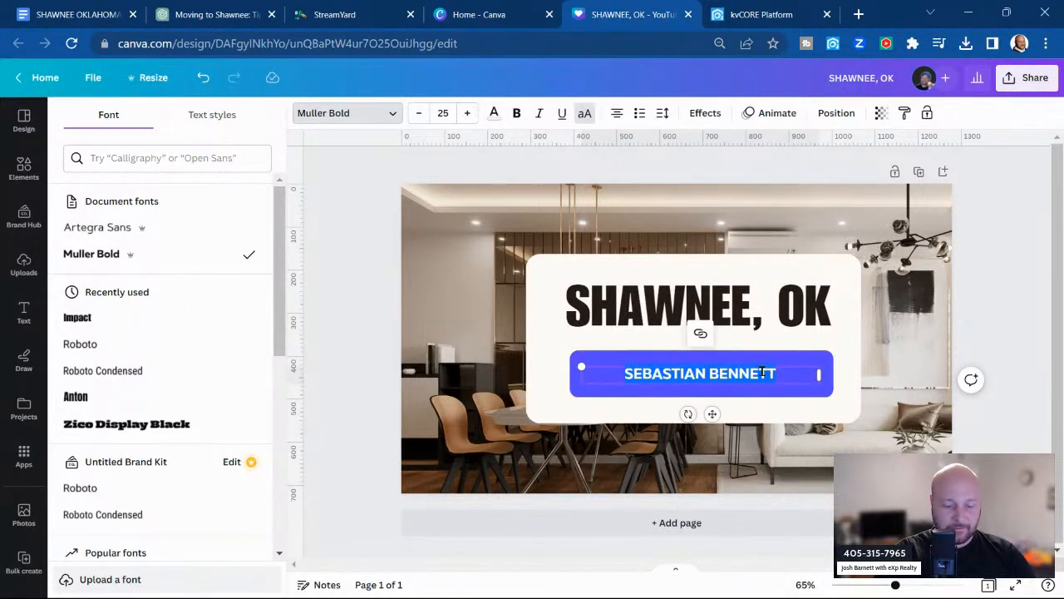
text(W)
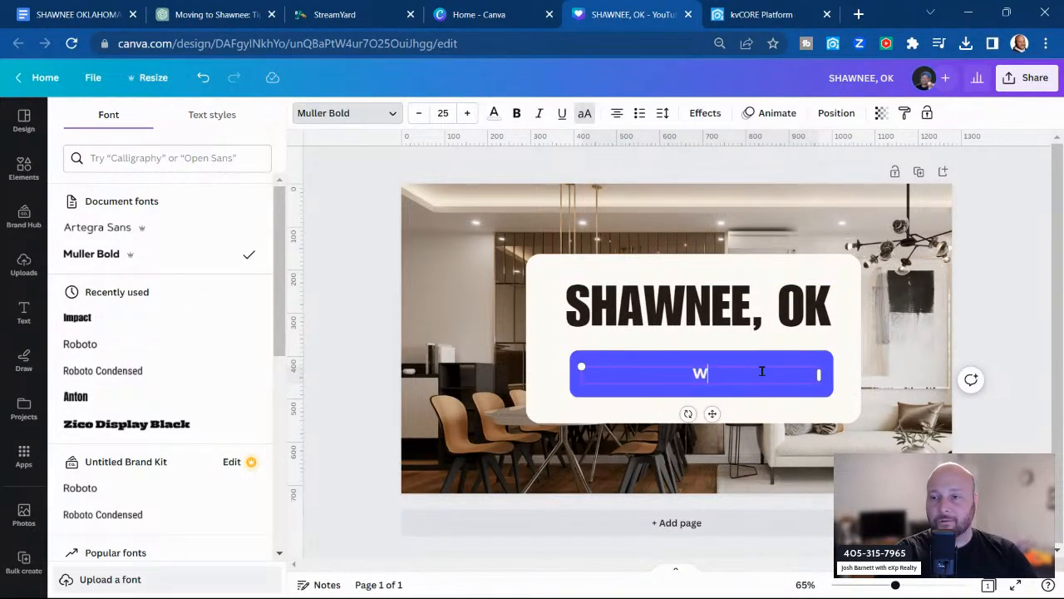
text(HAT TO KNOW)
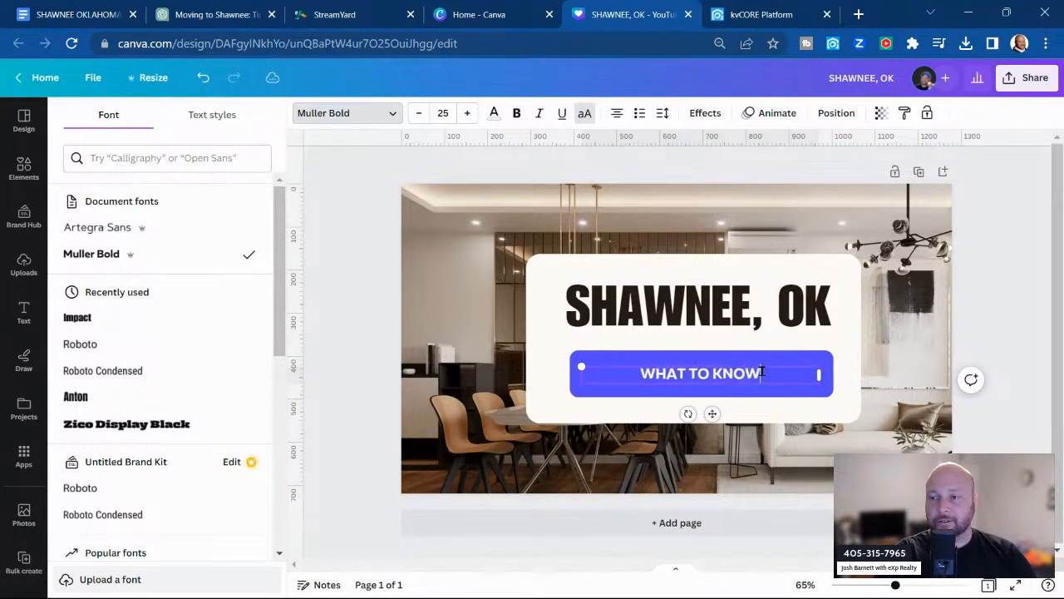
Enlarge the "WHAT TO KNOW" text to about 45.1 and centre it inside the blue bar
drag(822, 378, 713, 371)
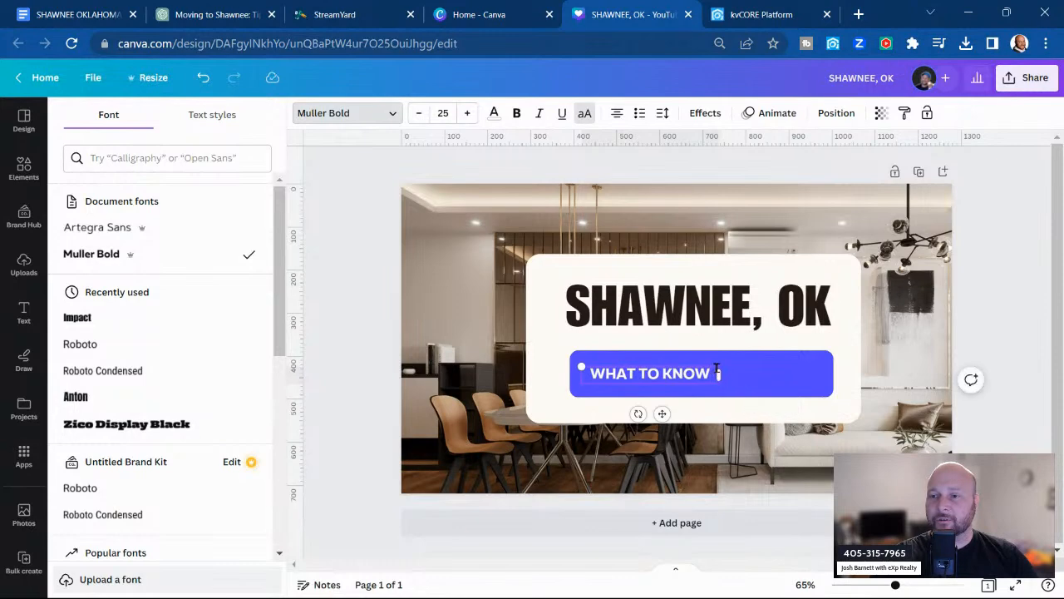
drag(723, 366, 818, 370)
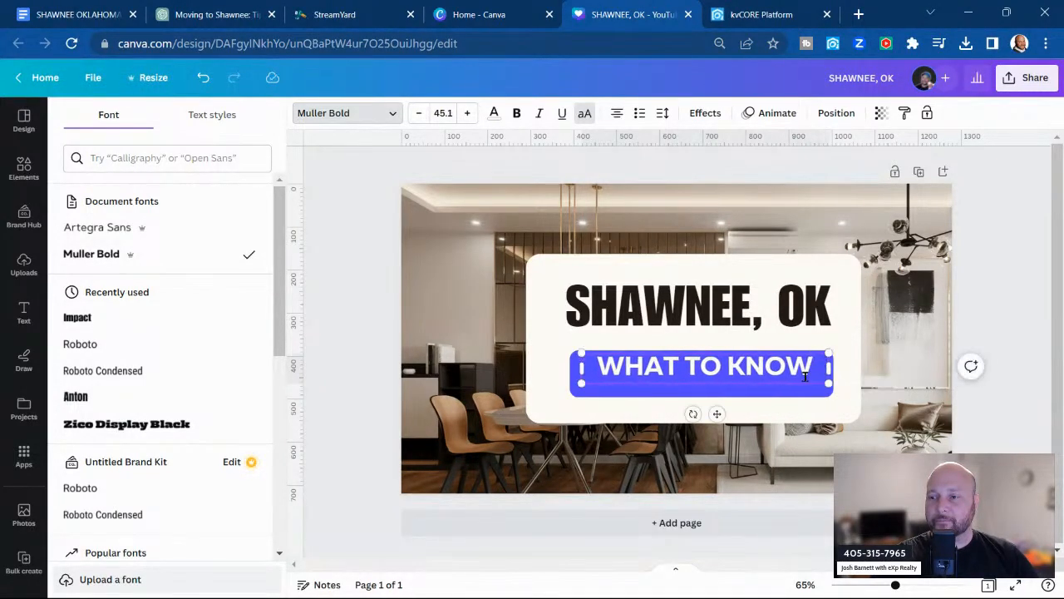
click(796, 383)
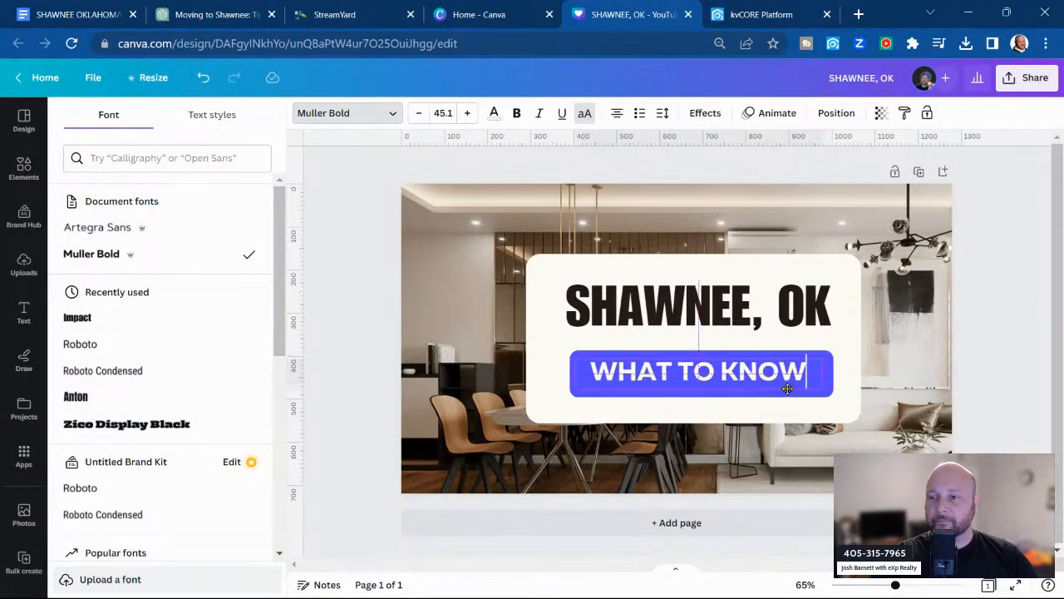
key(Escape)
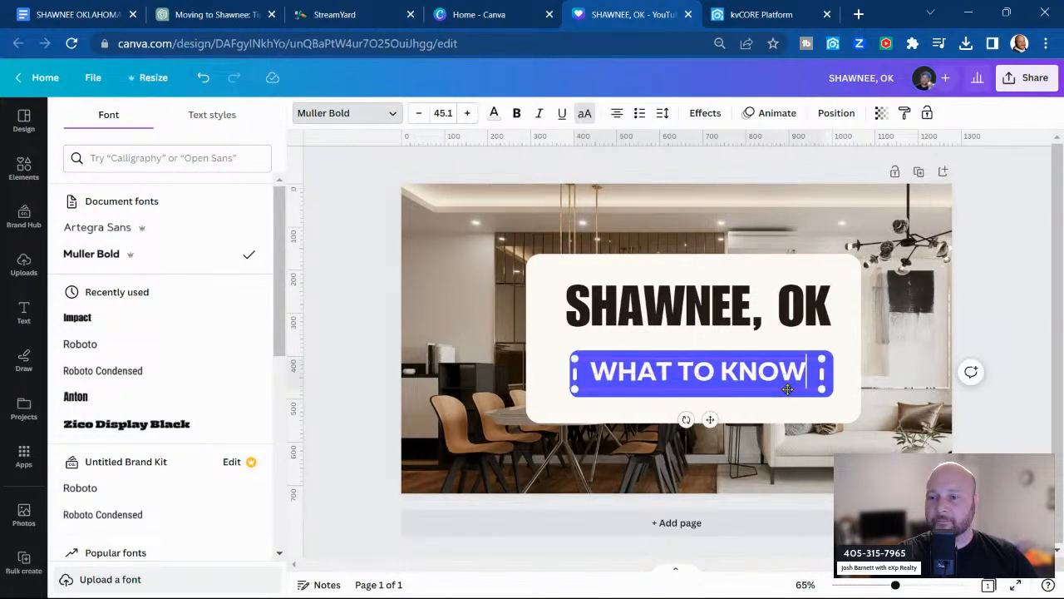
Shrink the white rounded box so it fits closely around the headline and the blue bar
click(537, 421)
drag(525, 423, 558, 409)
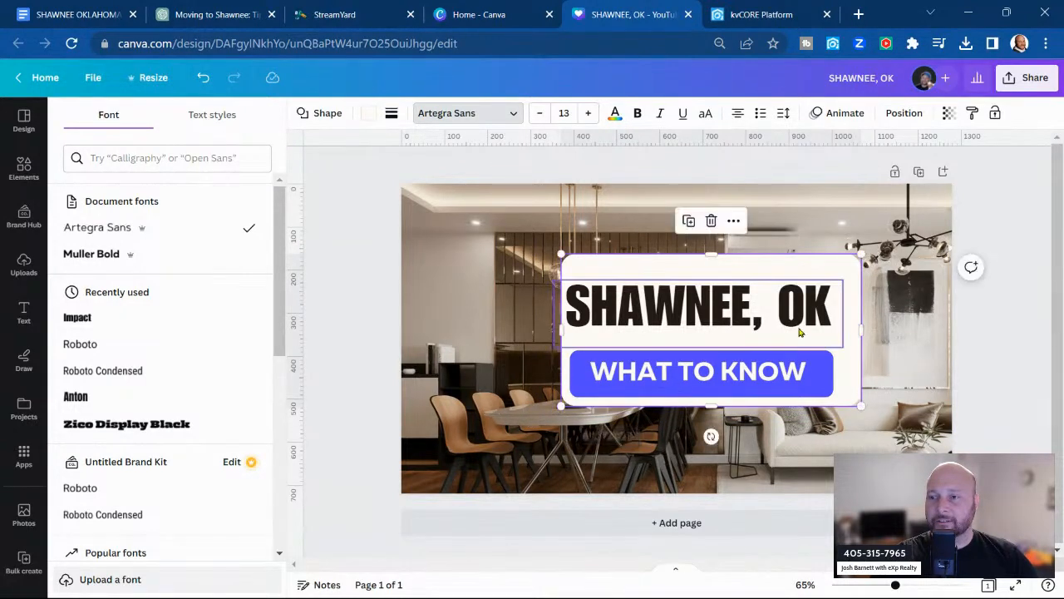
drag(862, 255, 836, 277)
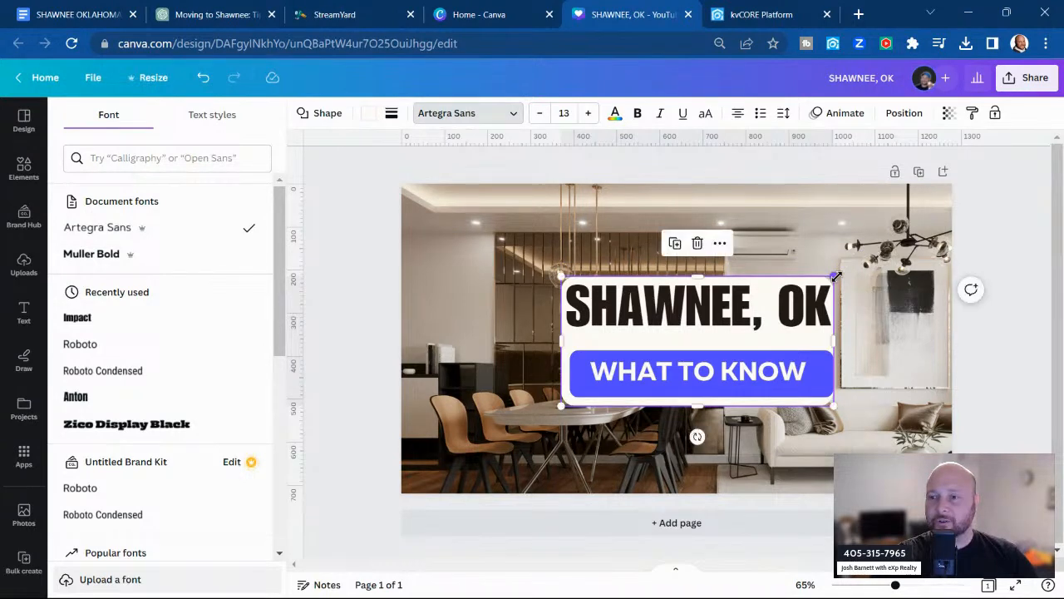
click(1029, 230)
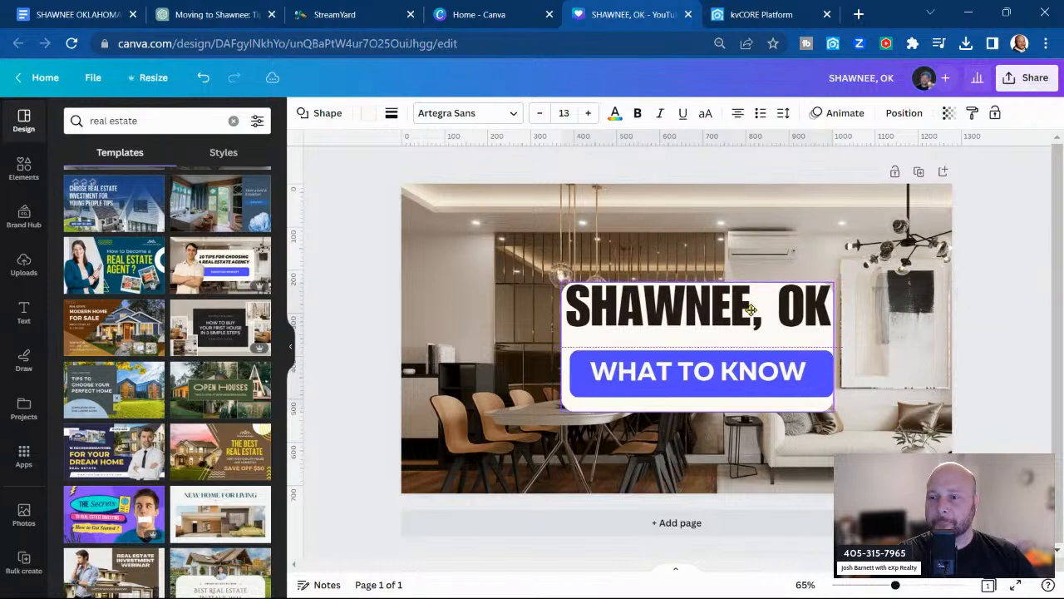
Nudge the white box and the "SHAWNEE, OK" headline so they sit evenly above and around the blue bar
click(750, 306)
click(751, 307)
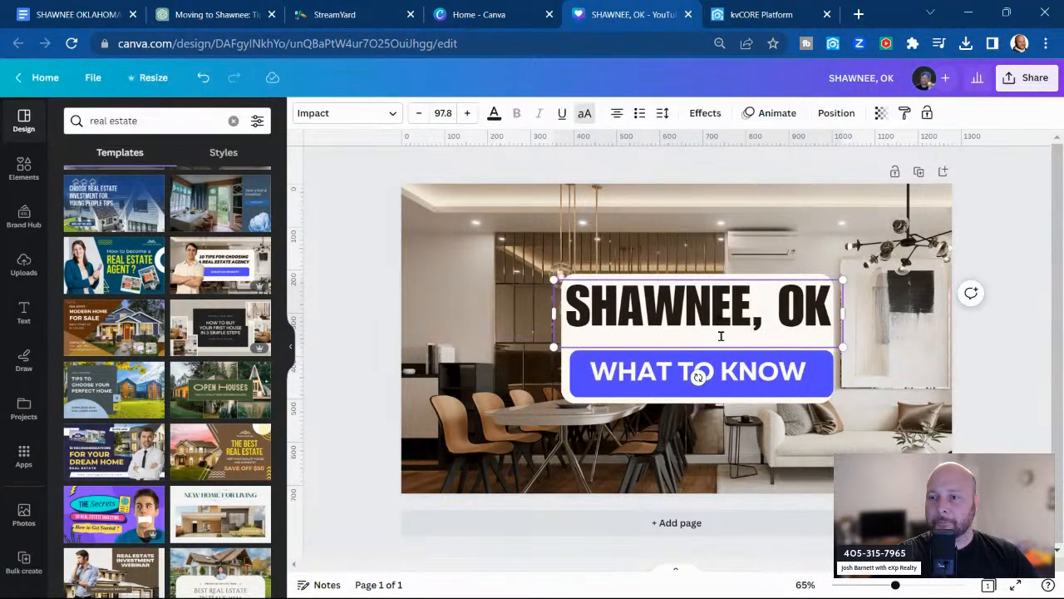
drag(721, 345, 701, 357)
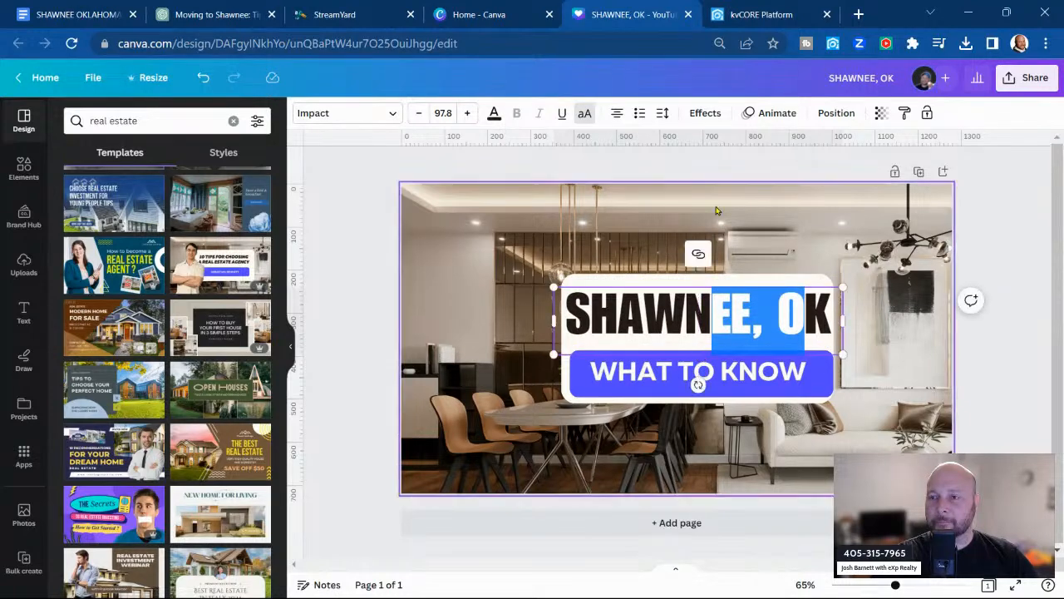
click(1023, 210)
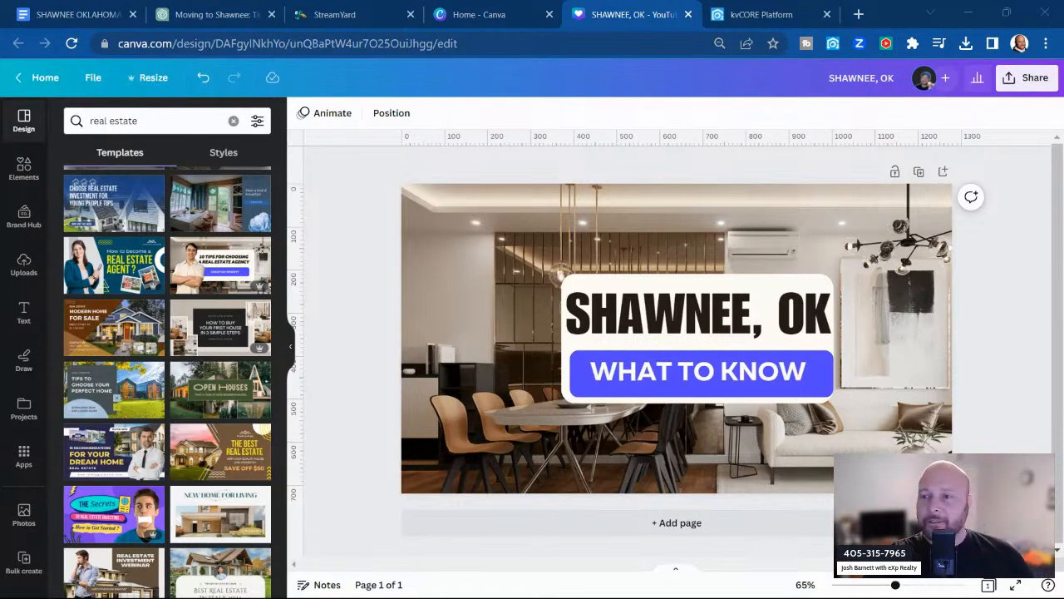
Search the uploads by the presenter's first name, insert the hand-on-chin cutout photo, and place it in the thumbnail's lower-left corner
click(23, 264)
click(101, 121)
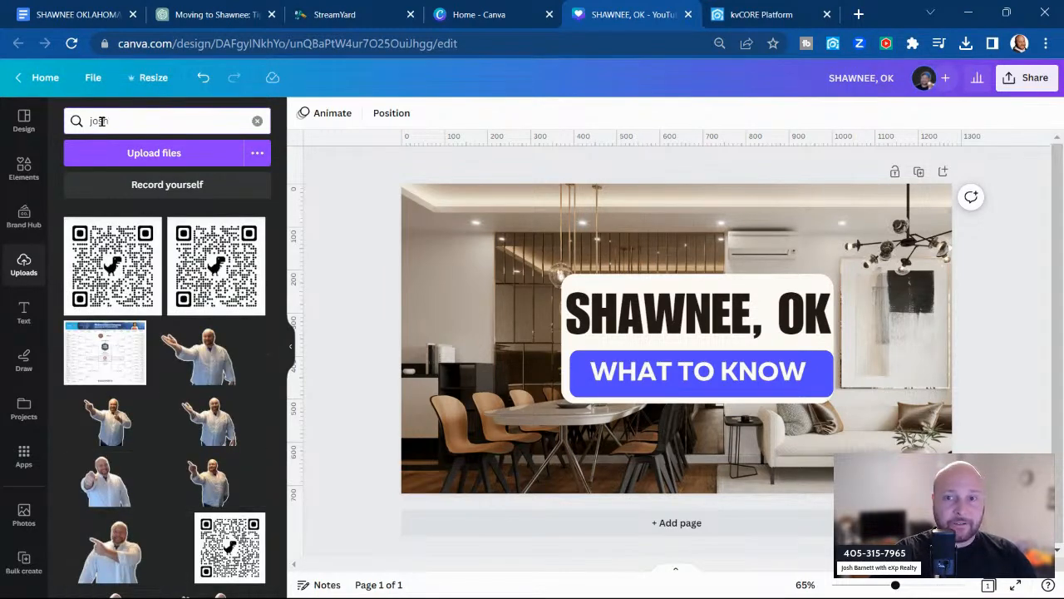
text(josh)
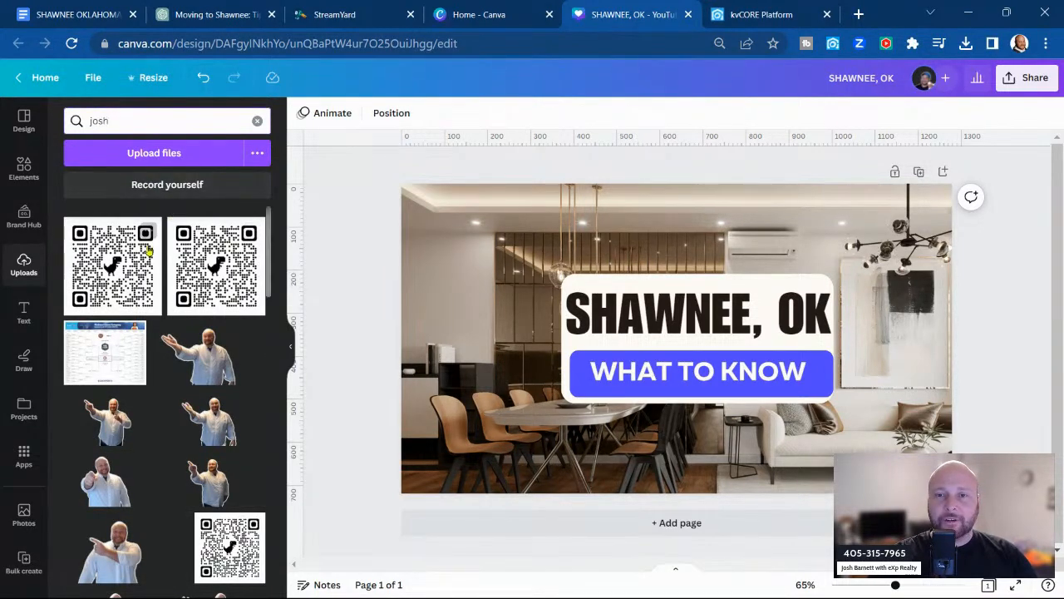
scroll(150, 274, down, 5)
scroll(152, 316, down, 2)
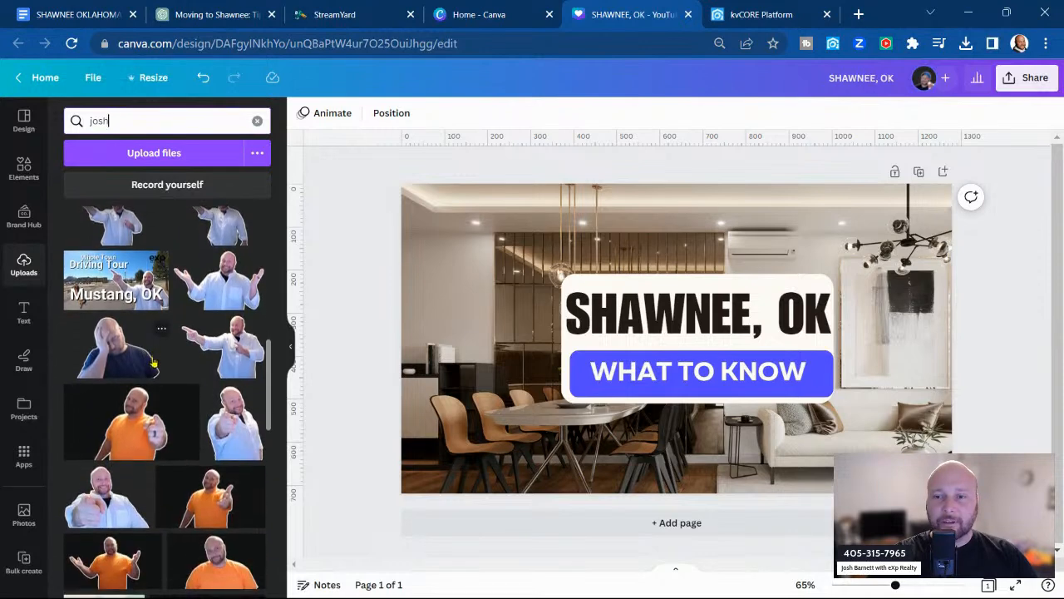
scroll(152, 374, down, 4)
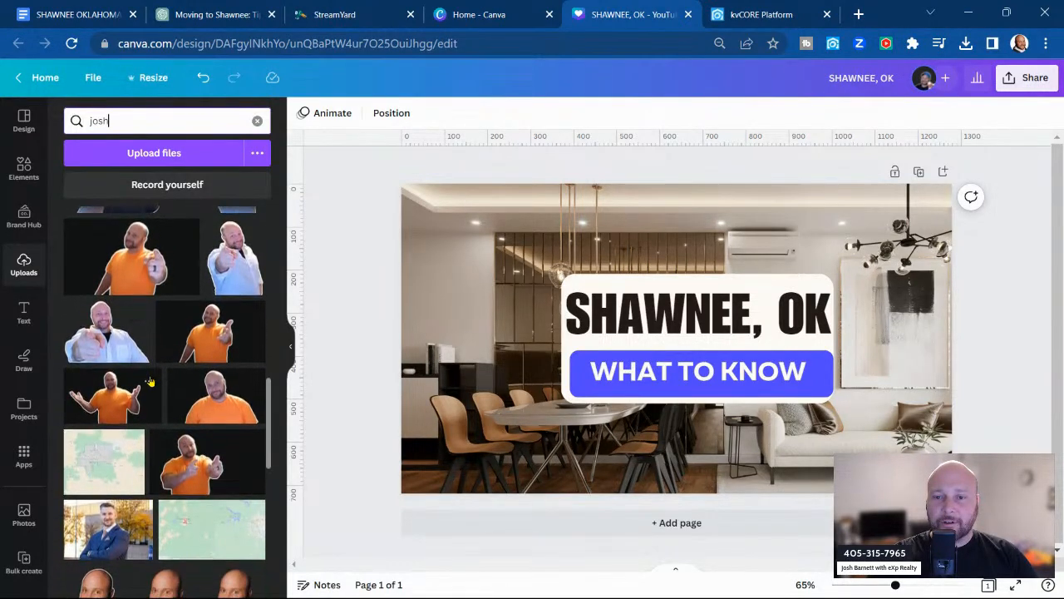
scroll(151, 381, down, 12)
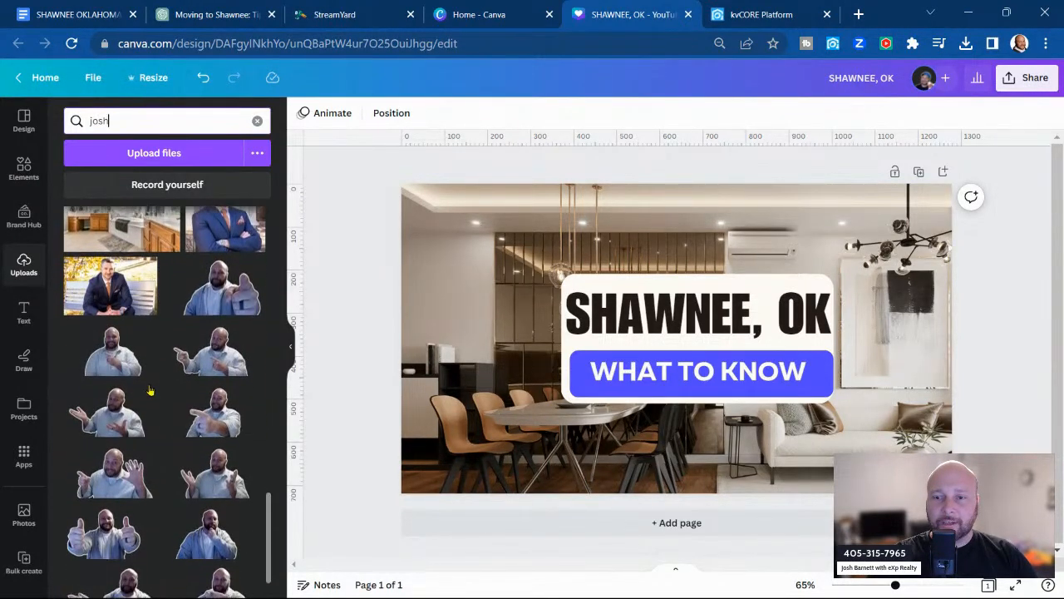
scroll(149, 390, up, 1)
scroll(150, 389, down, 1)
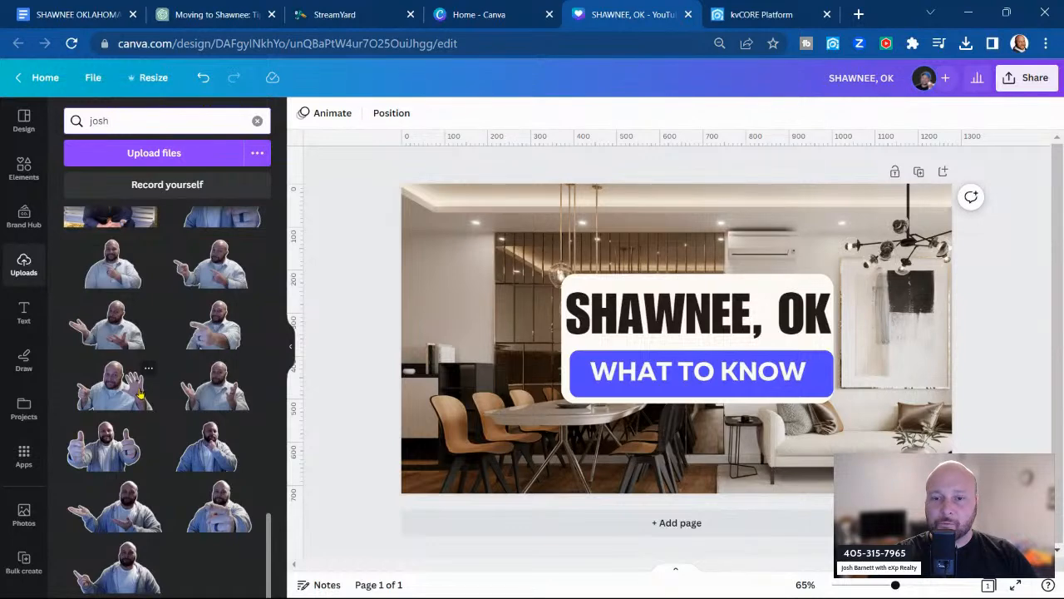
click(208, 446)
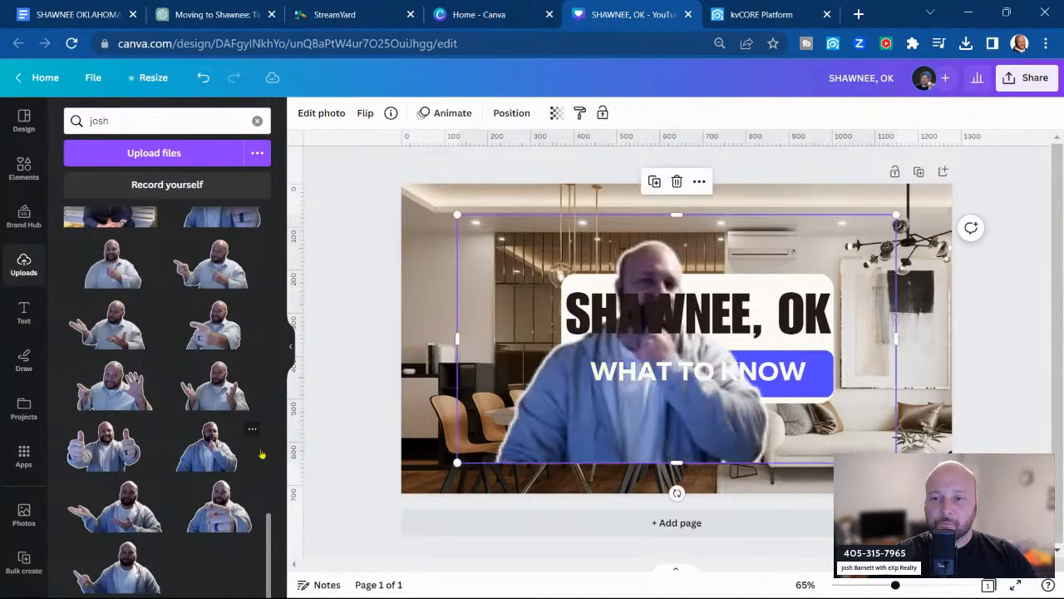
drag(522, 427, 436, 465)
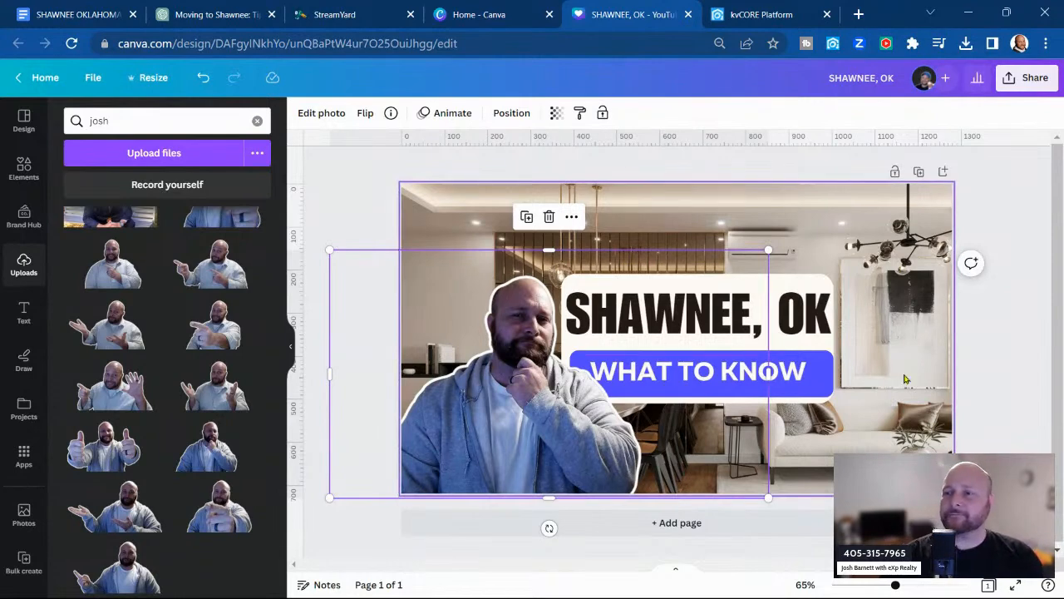
key(Escape)
Move the white box, headline and blue bar with its text together to the thumbnail's upper-right area, clear of the cutout photo
click(784, 279)
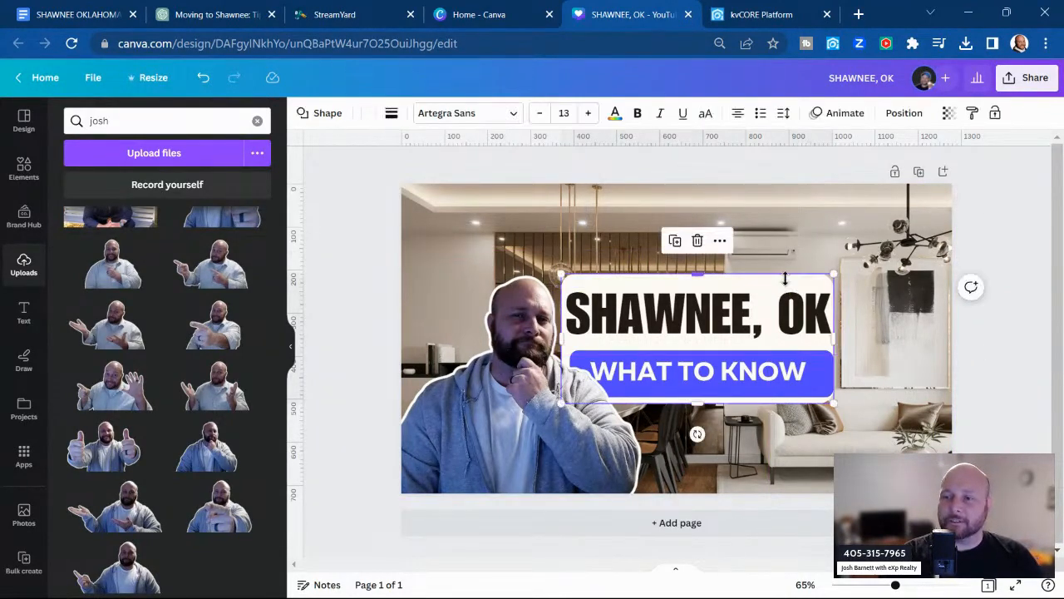
click(786, 326)
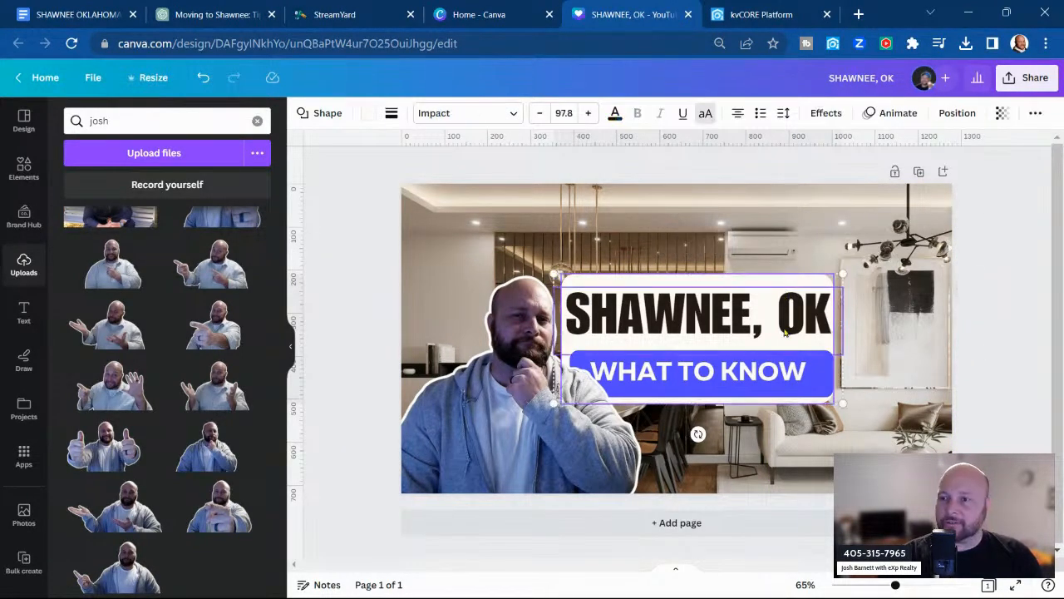
shift+click(786, 376)
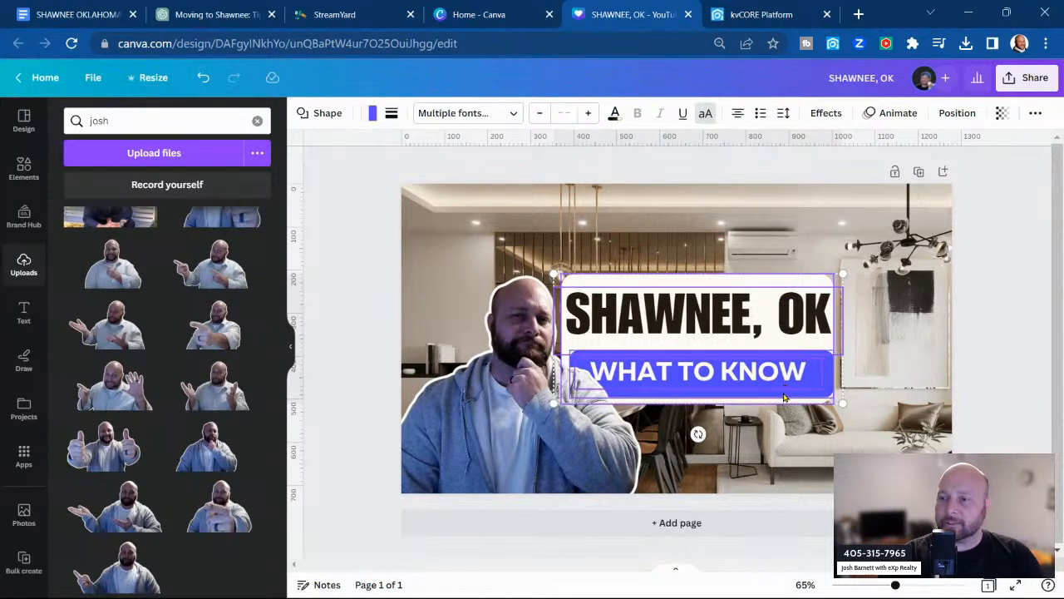
drag(784, 398, 862, 339)
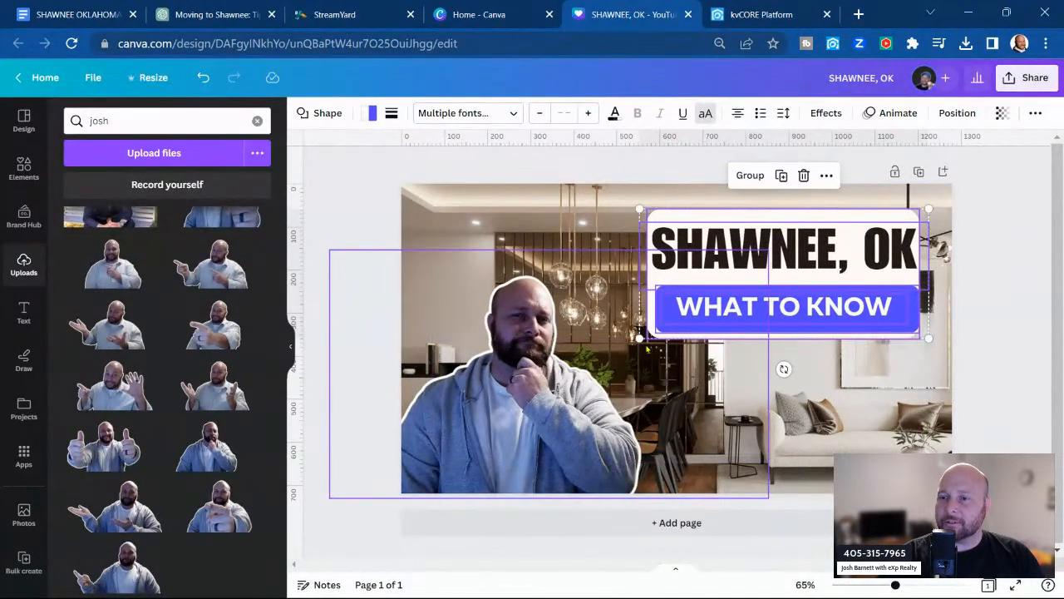
Enlarge the white box, headline and blue bar together slightly, and shift the cutout photo farther left, clear of them
drag(639, 339, 619, 348)
drag(532, 398, 508, 395)
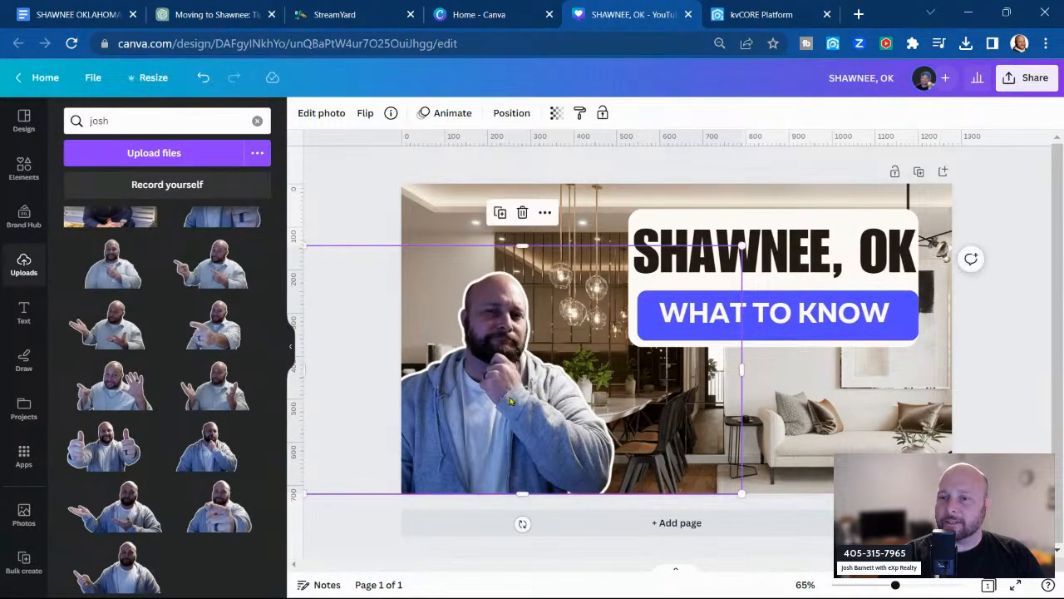
Adjust the cutout photo's lighting by setting its brightness to 15 and its contrast to 15
click(320, 114)
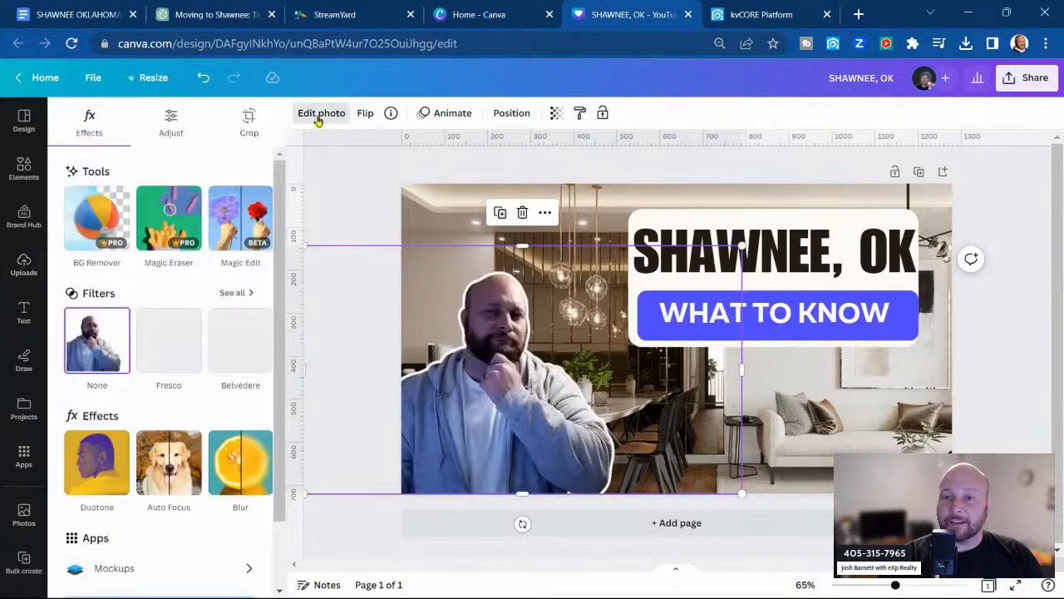
click(172, 122)
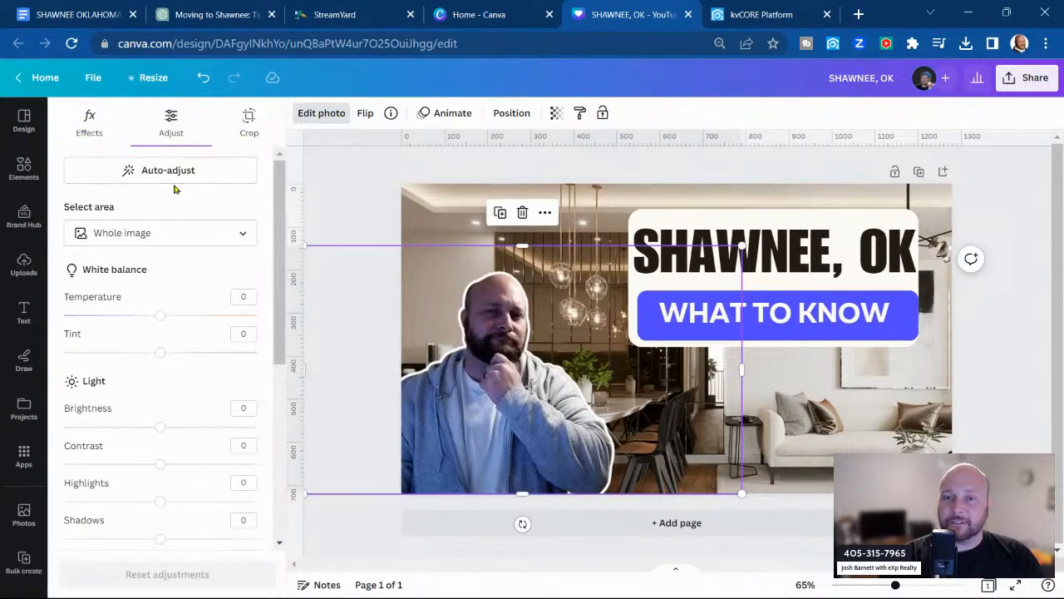
drag(163, 434, 175, 470)
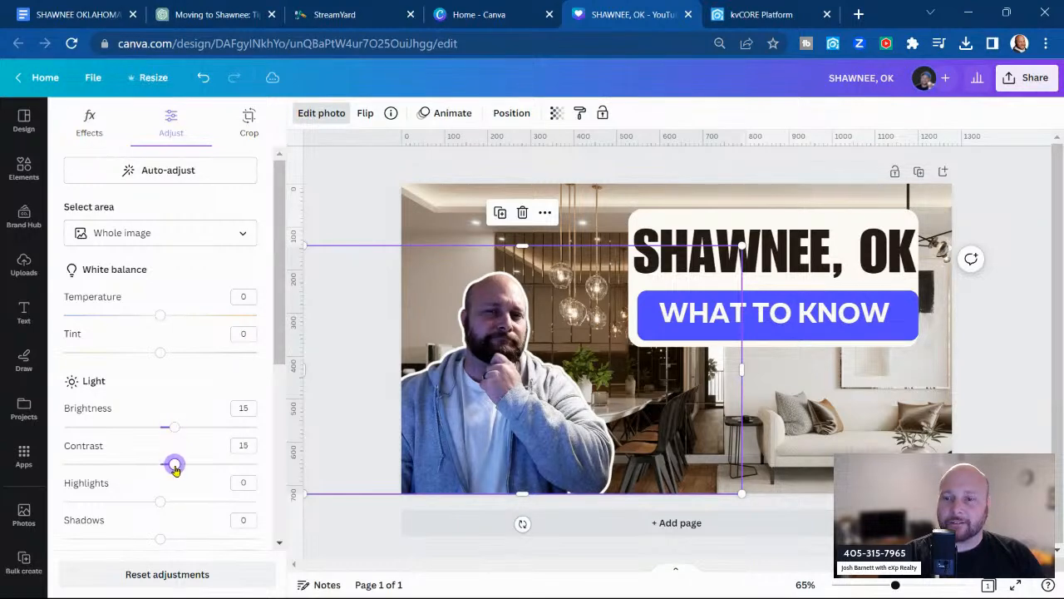
click(338, 184)
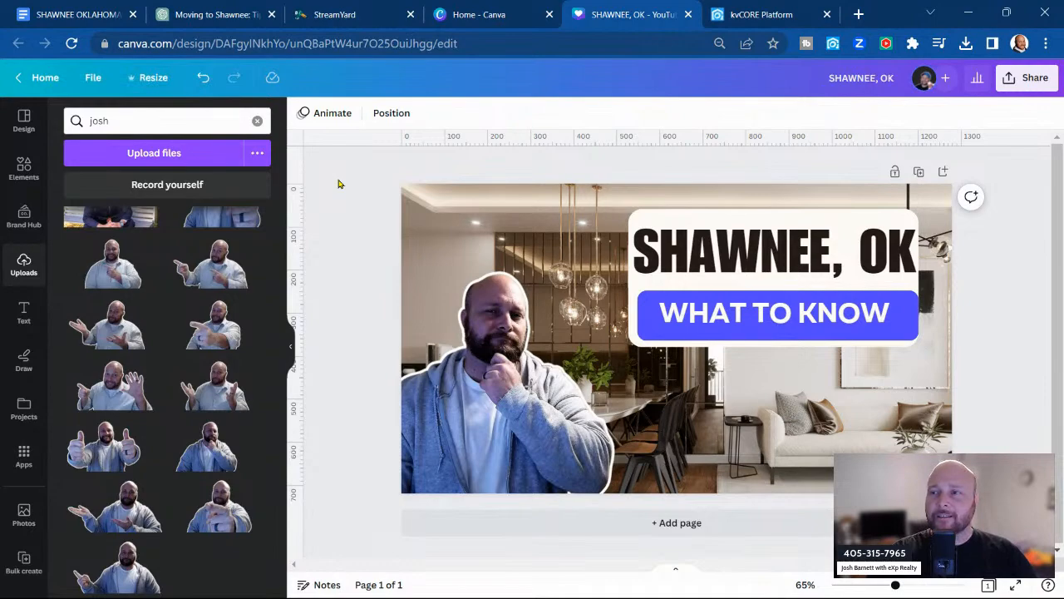
Copy the title line from the Google Docs script and rename the Canva design "SHAWNEE OK - 7 Things You Want to Know When Moving To Shawnee OK"
click(48, 14)
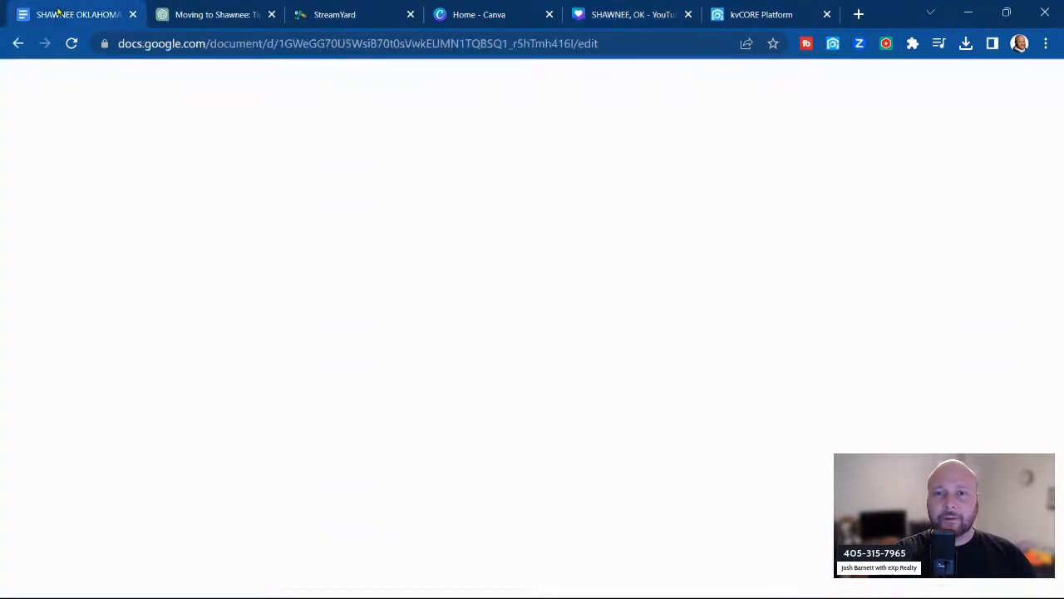
click(400, 243)
drag(283, 241, 659, 244)
key(ctrl+c)
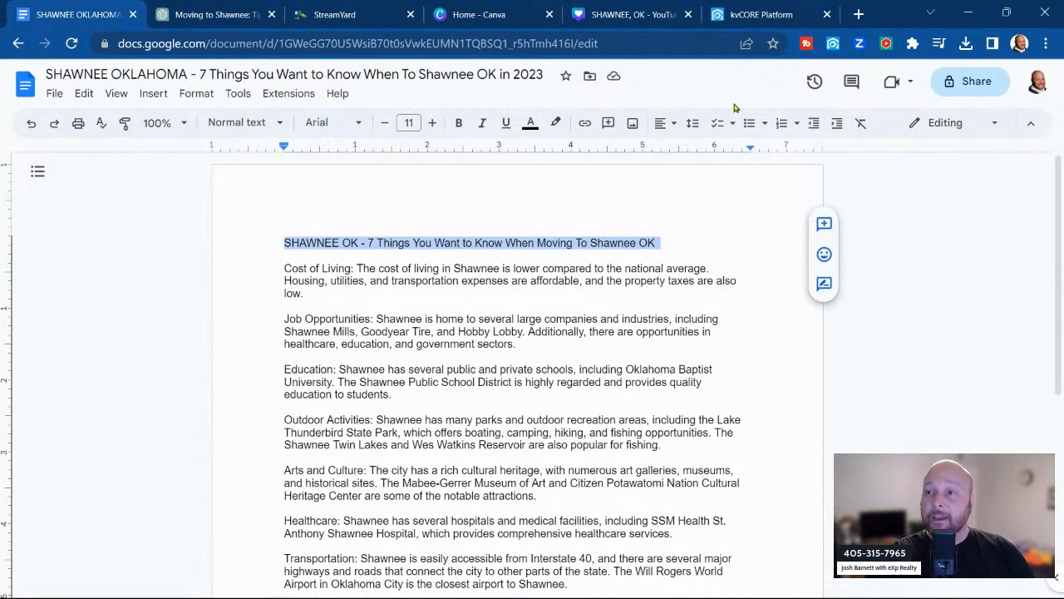
click(756, 14)
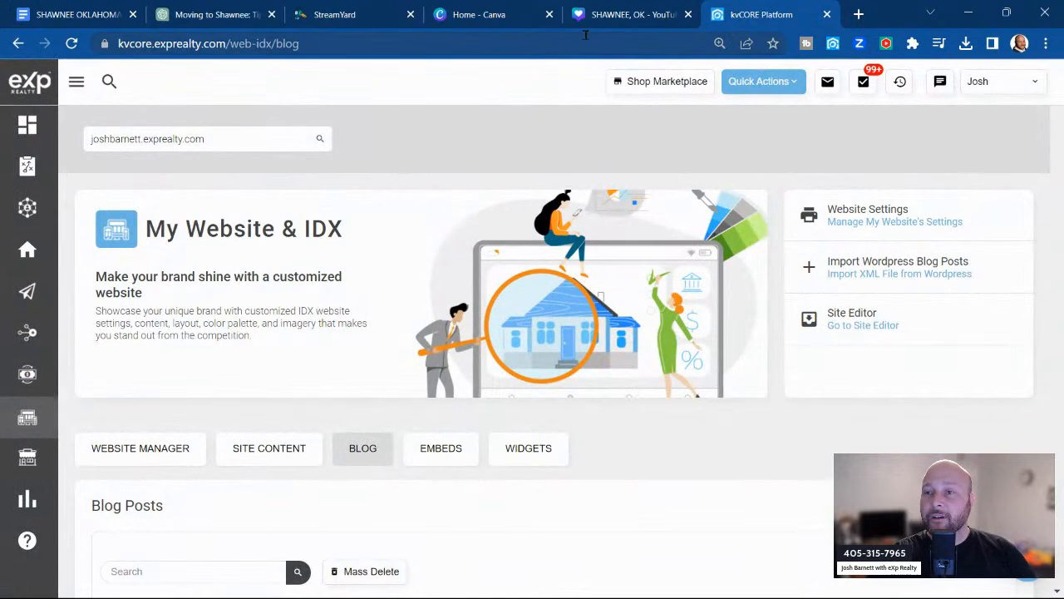
click(596, 14)
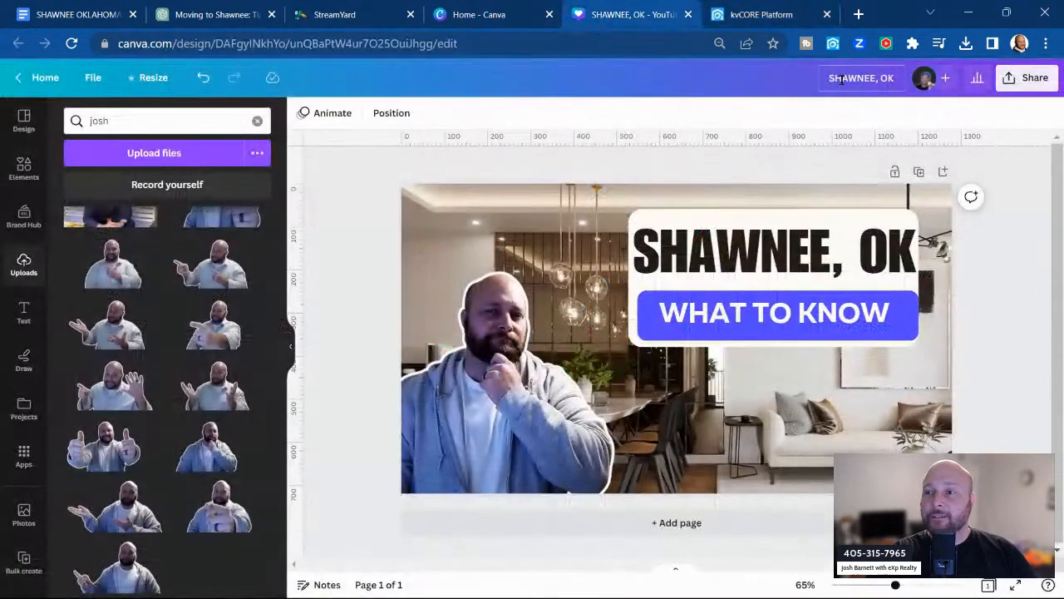
key(ctrl+v)
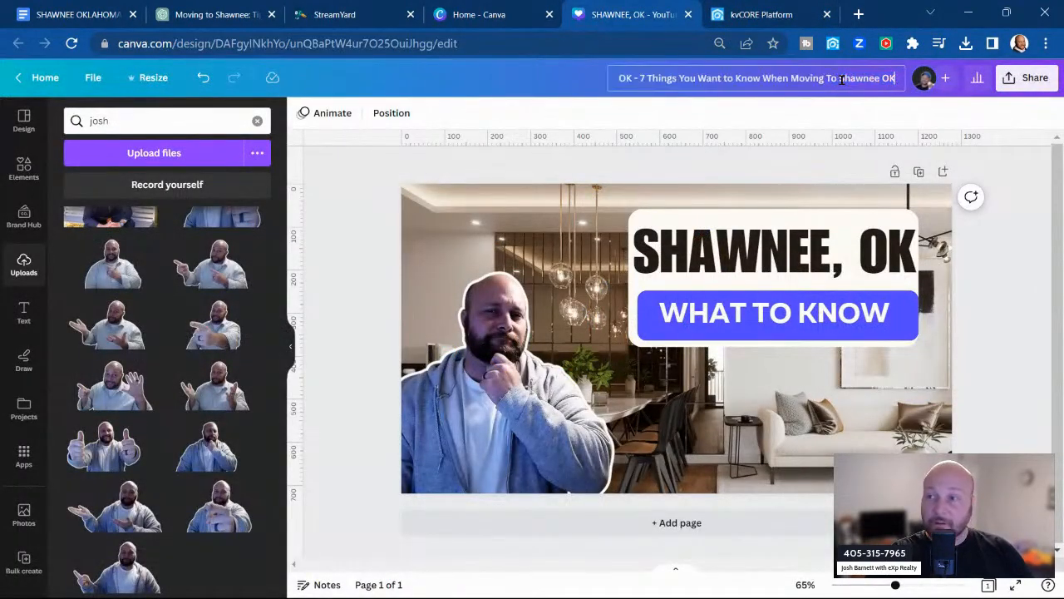
click(538, 78)
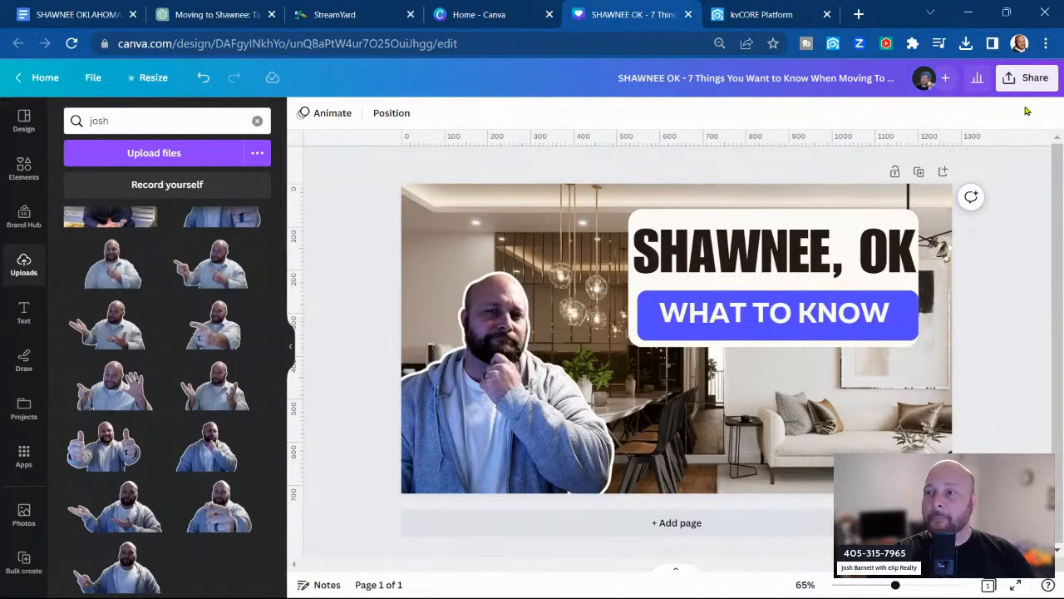
Download the finished thumbnail as a PNG and dismiss the sharing pane
click(1028, 77)
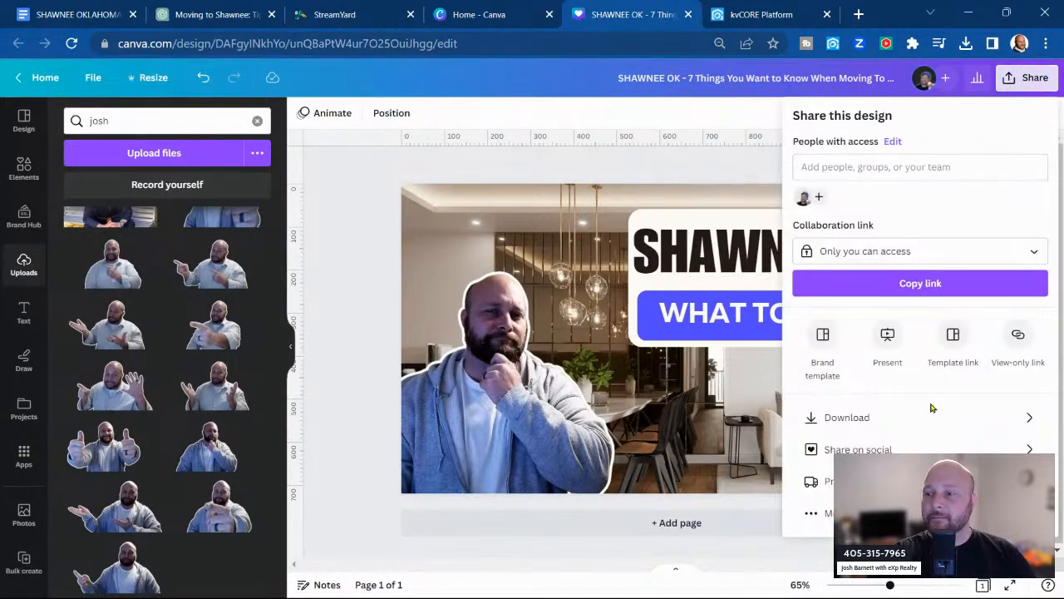
click(931, 416)
click(903, 339)
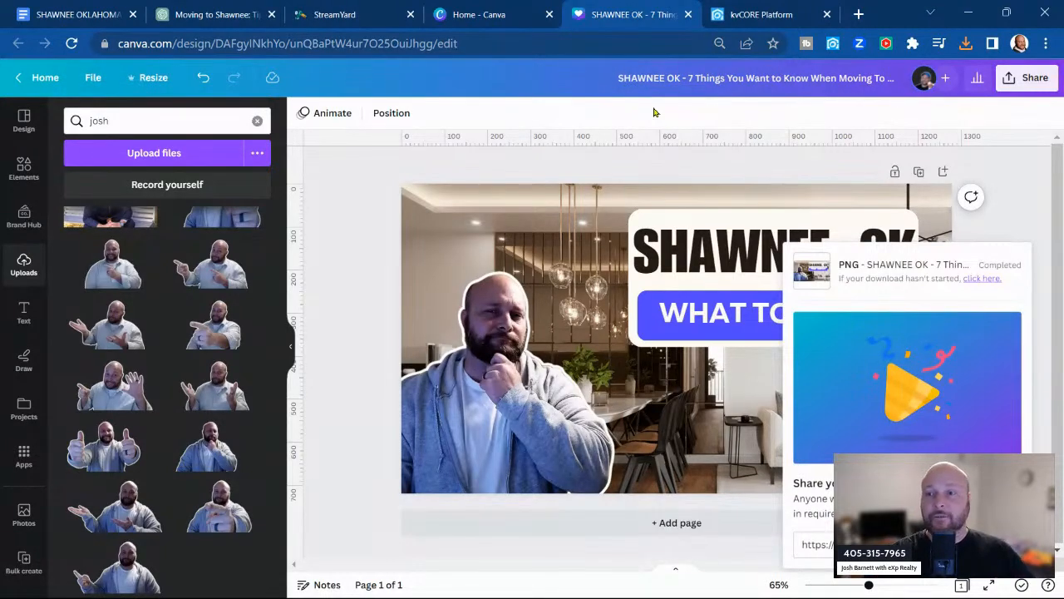
click(397, 189)
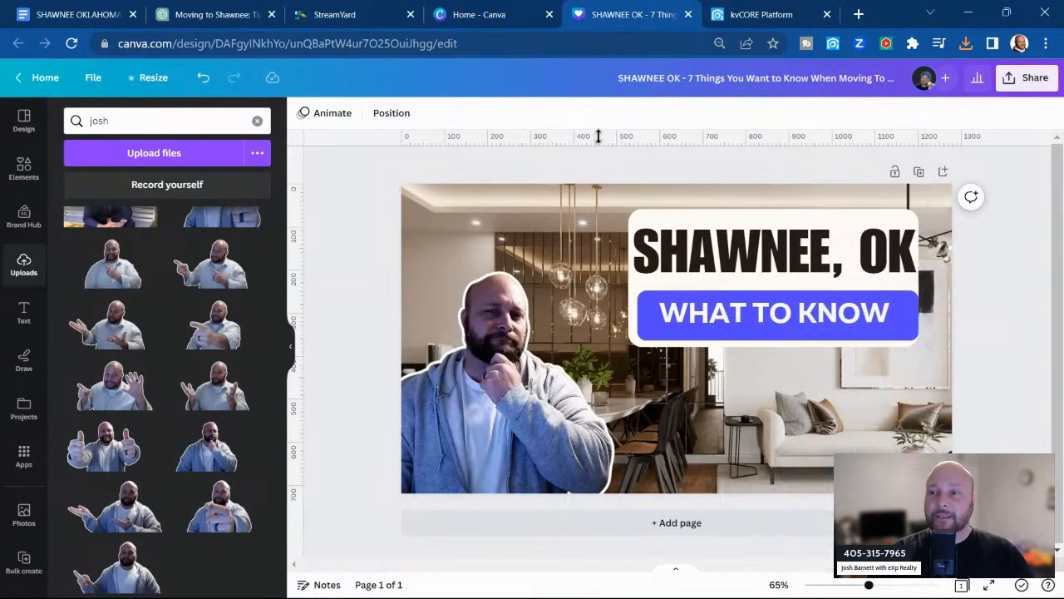
Switch to the kvCORE blog posts list, view the blank form for adding a post, and close it without saving
click(763, 14)
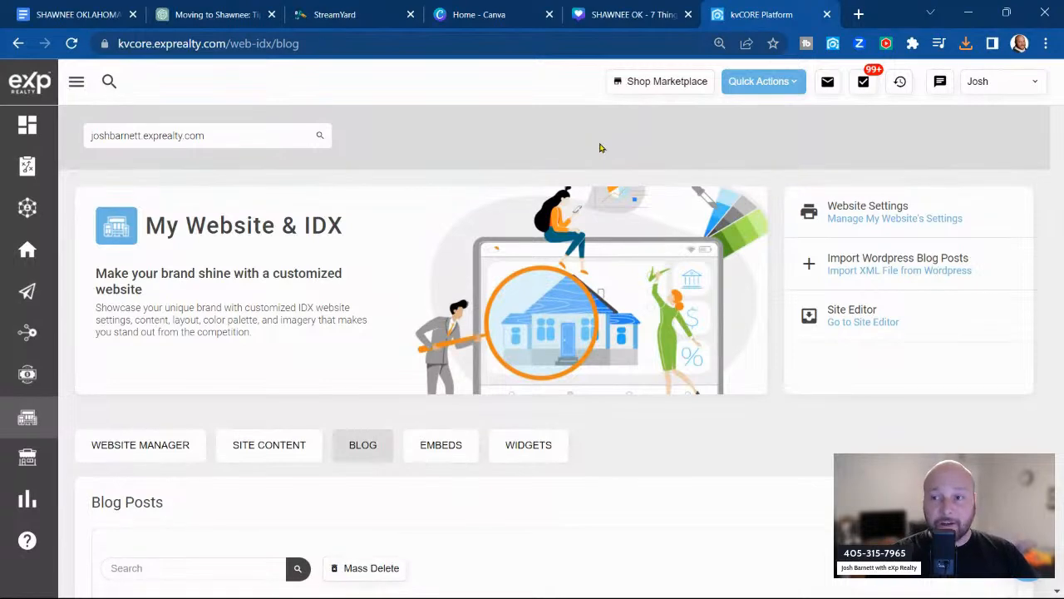
scroll(601, 147, down, 3)
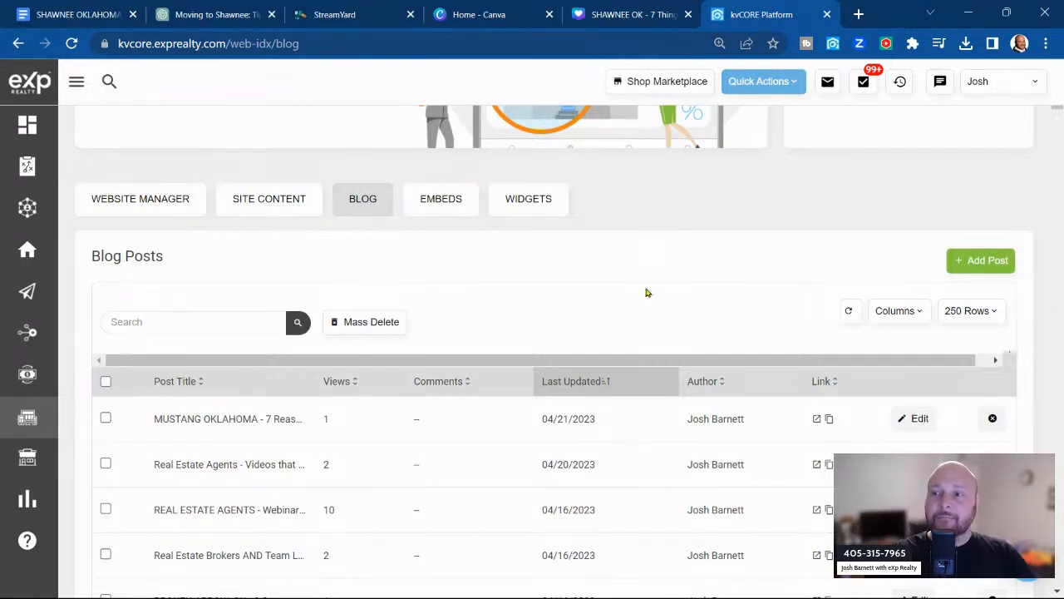
click(957, 272)
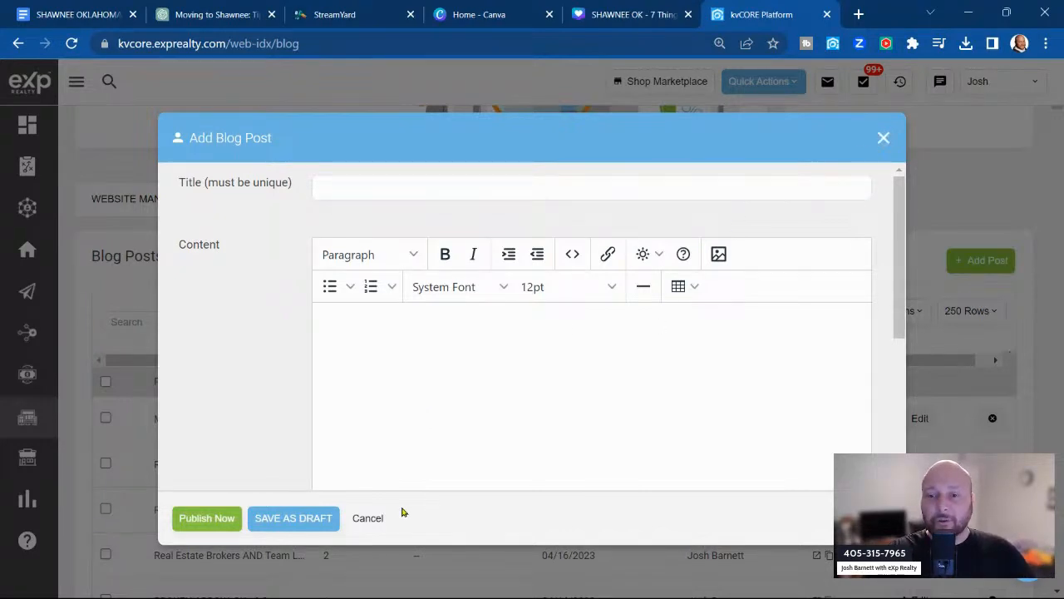
click(371, 518)
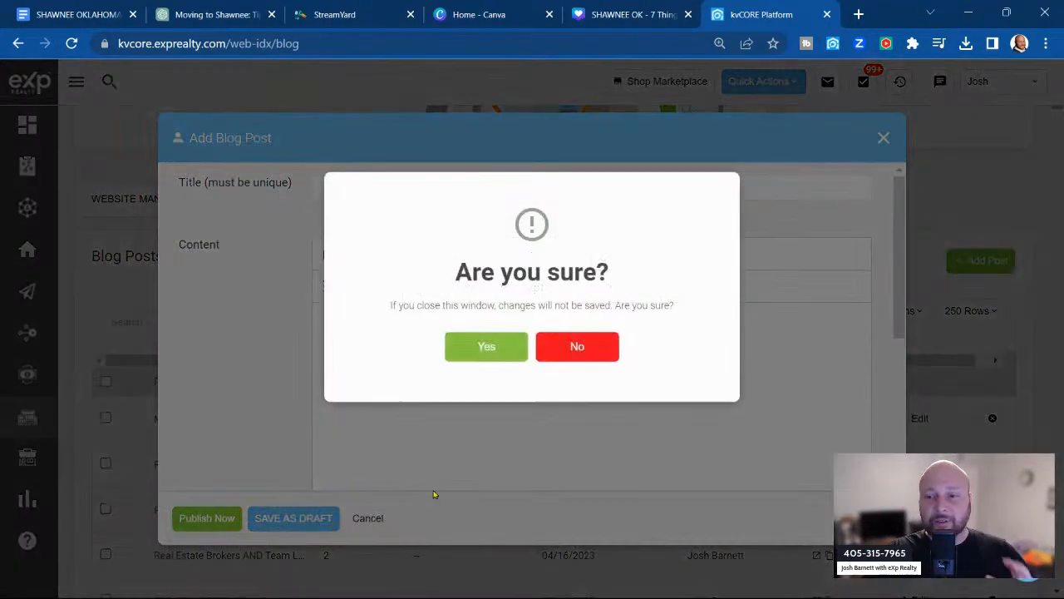
click(498, 358)
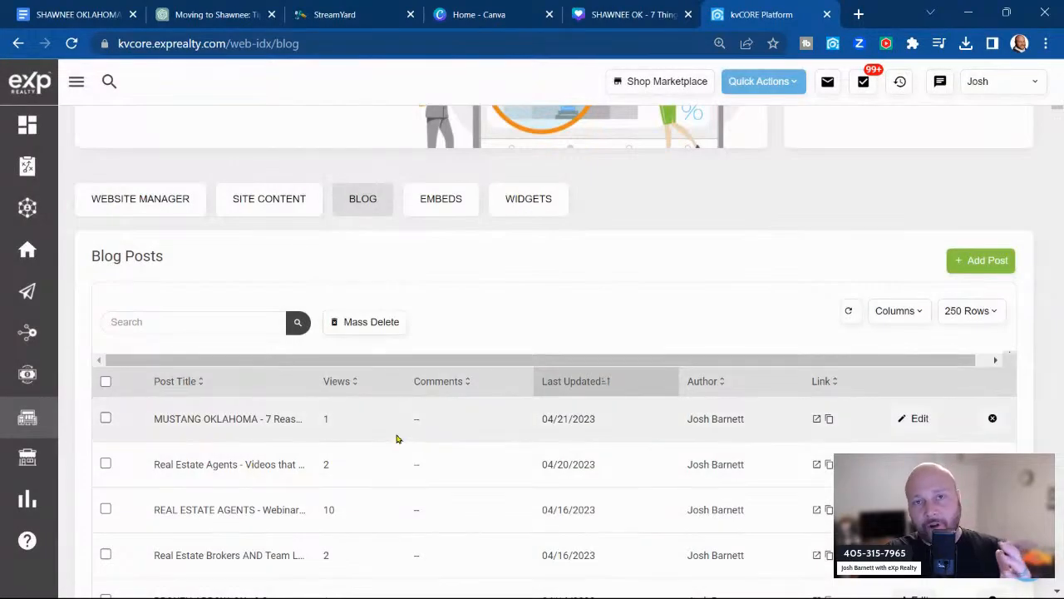